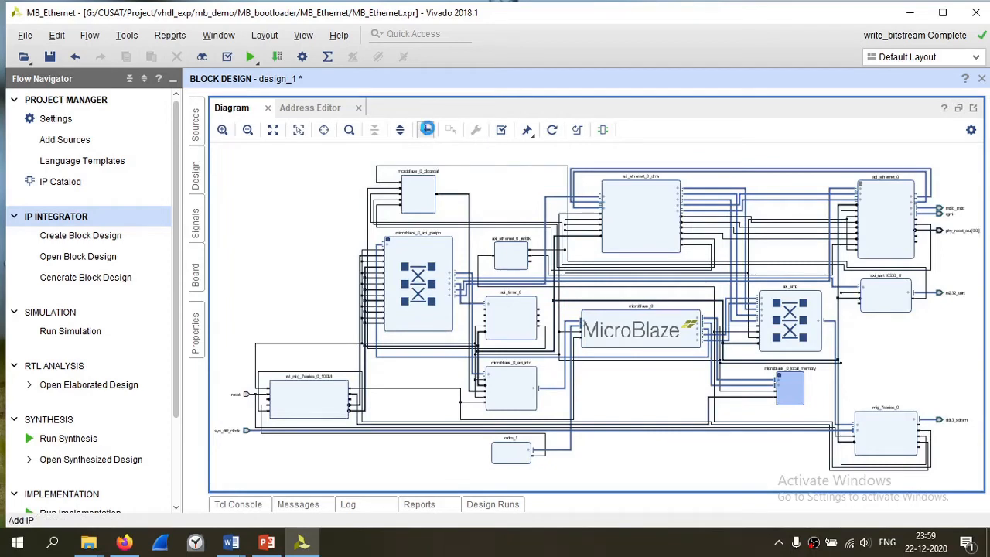
Add an AXI Quad SPI IP block to the block design.
{"action": "left_click", "coordinate": [426, 129]}
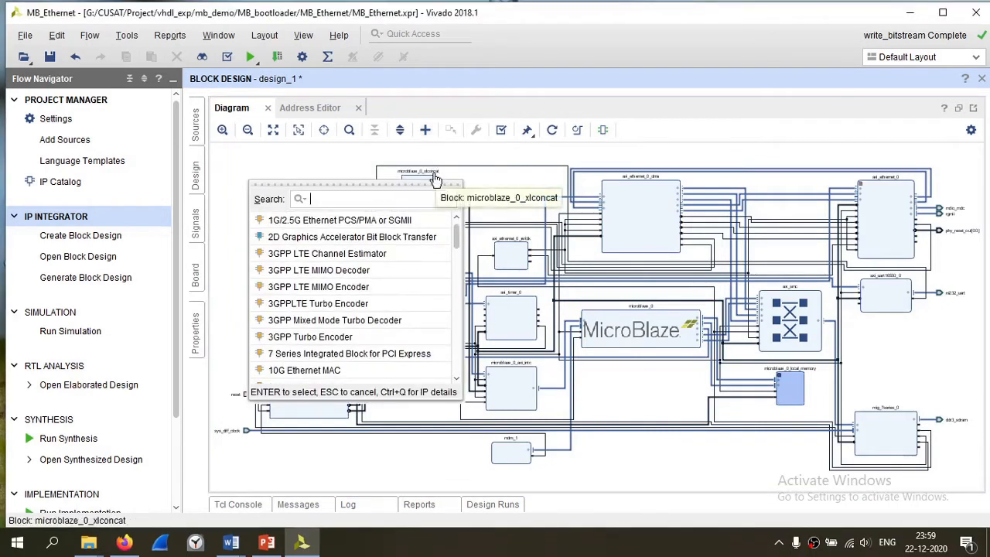
{"action": "type", "text": "axi"}
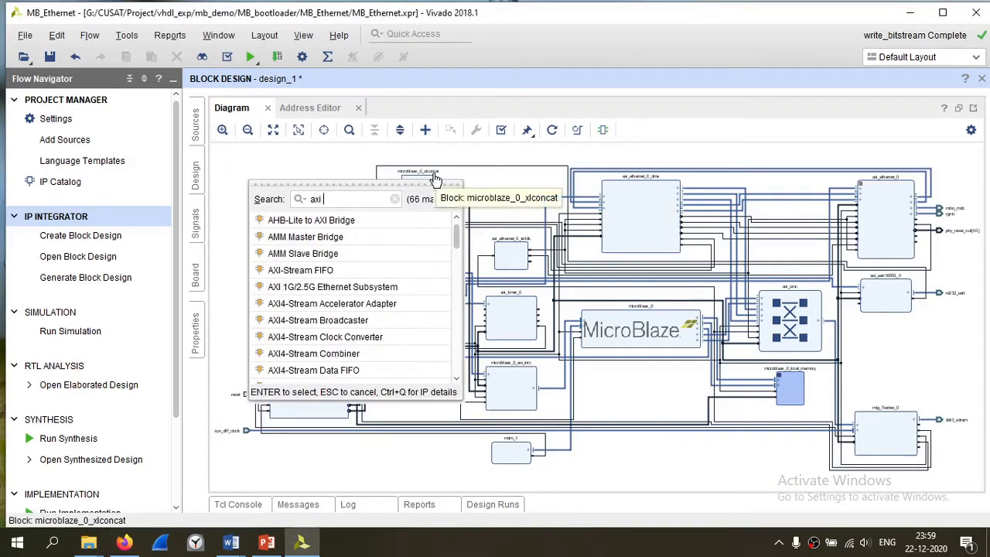
{"action": "type", "text": " q"}
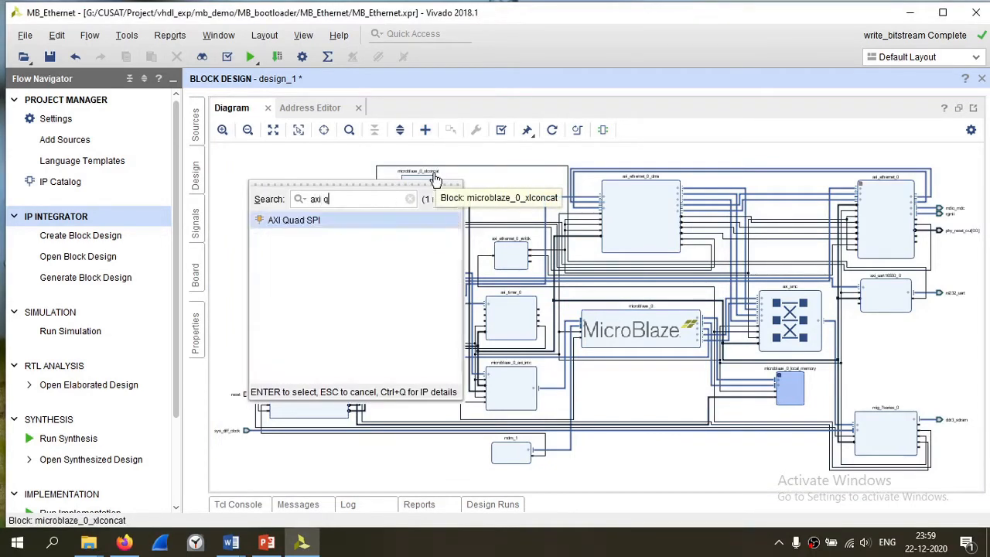
{"action": "double_click", "coordinate": [321, 223]}
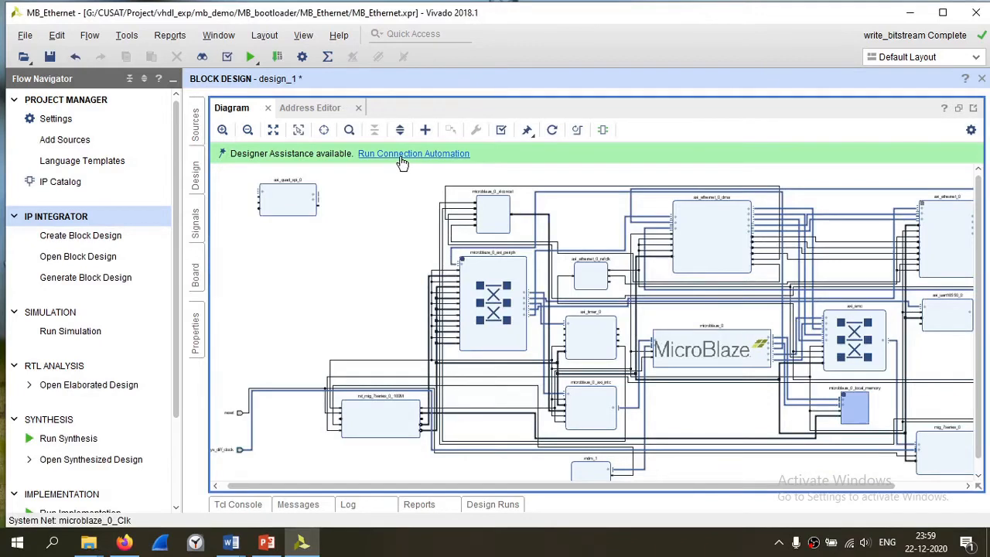
Run connection automation for all axi_quad_spi_0 interfaces, AXI_LITE and SPI_0.
{"action": "left_click", "coordinate": [400, 155]}
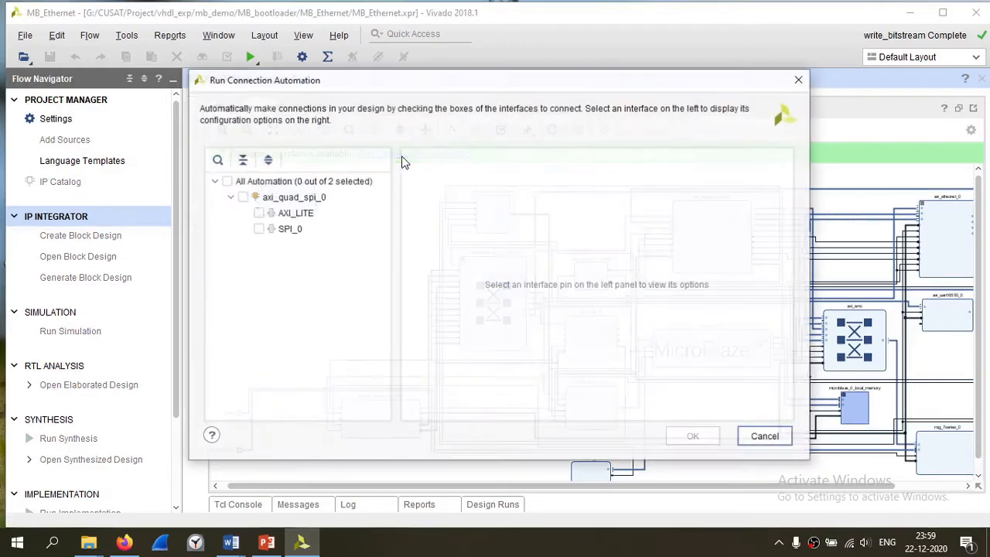
{"action": "left_click", "coordinate": [225, 180]}
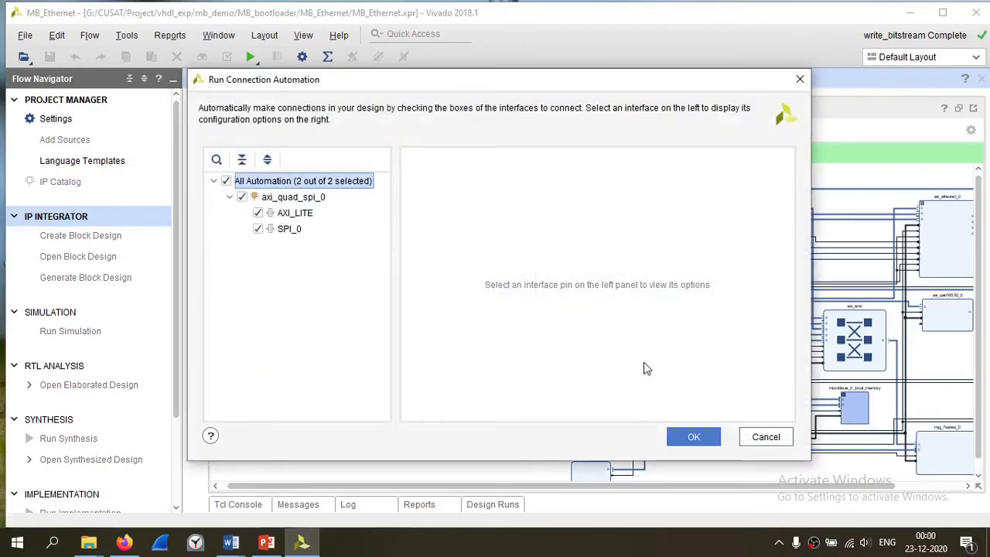
{"action": "left_click", "coordinate": [704, 437]}
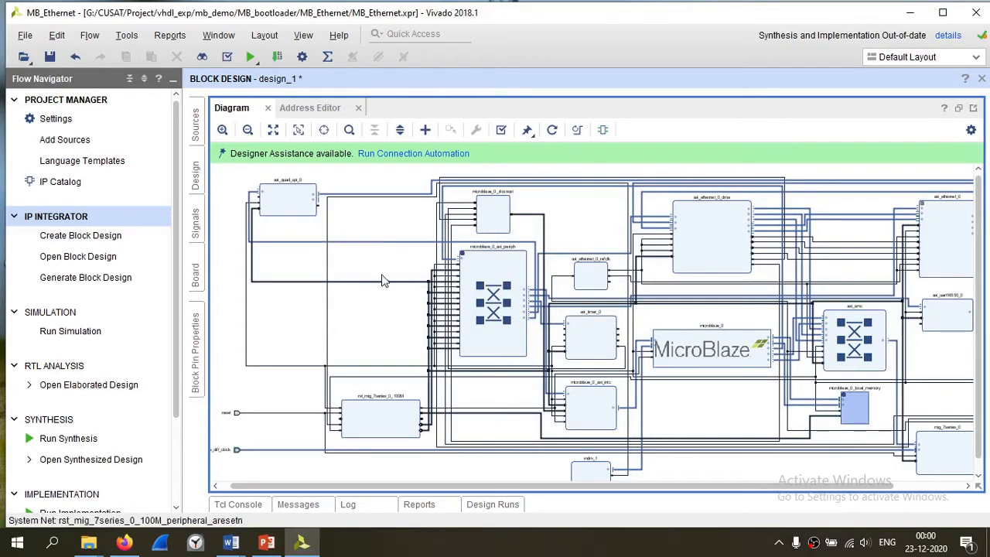
Customize axi_quad_spi_0 with its SPI interface associated to the spi flash board interface, review its IP configuration, and accept the settings.
{"action": "left_click", "coordinate": [290, 212]}
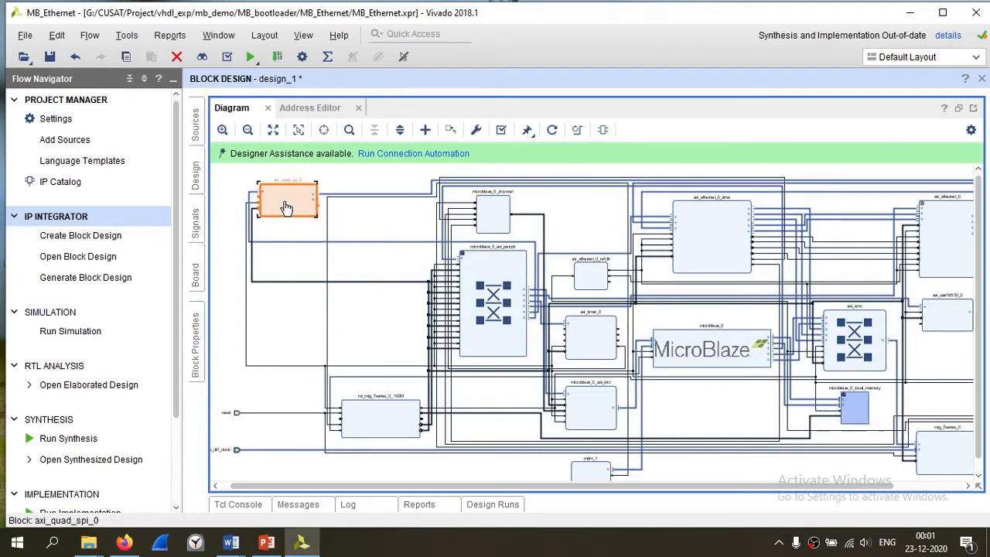
{"action": "double_click", "coordinate": [286, 207]}
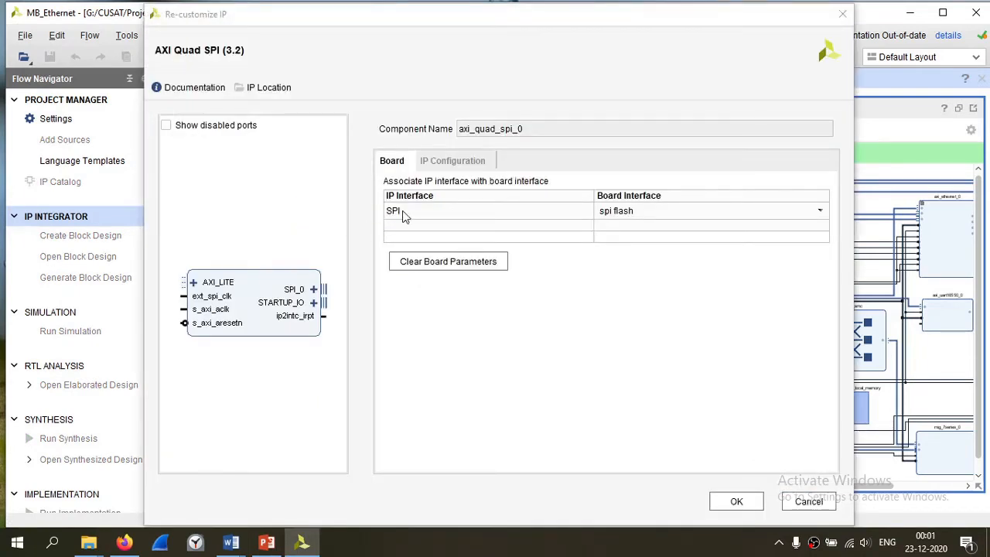
{"action": "left_click", "coordinate": [623, 220]}
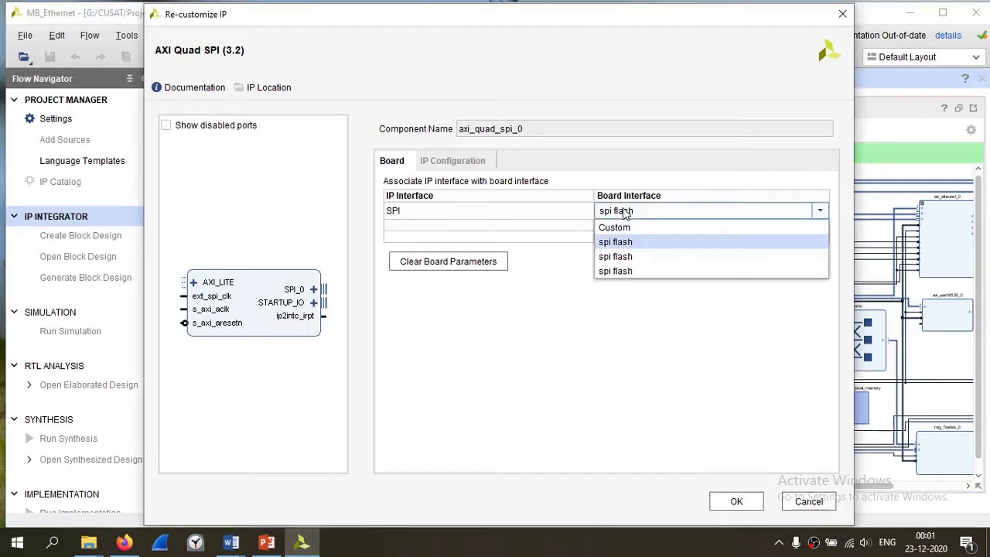
{"action": "left_click", "coordinate": [626, 242]}
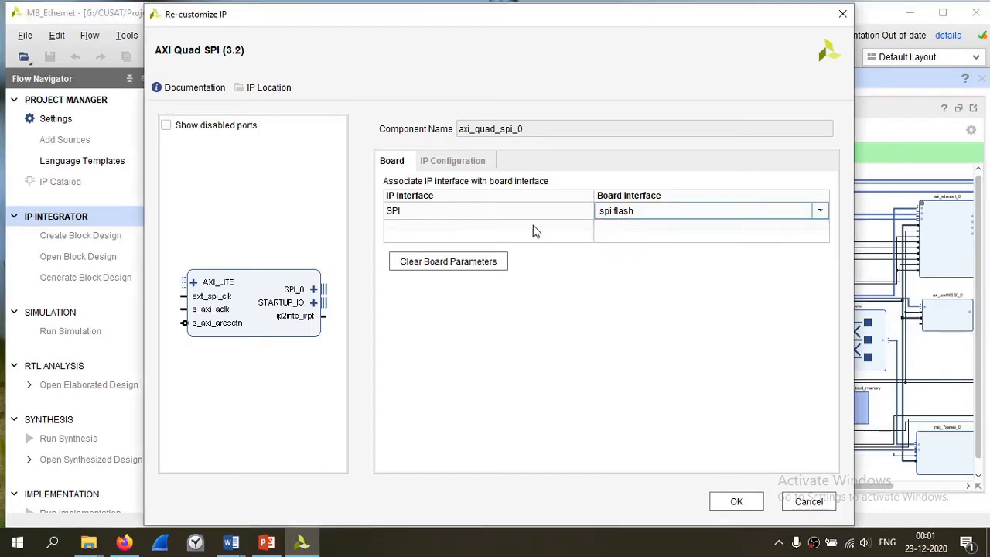
{"action": "left_click", "coordinate": [455, 165]}
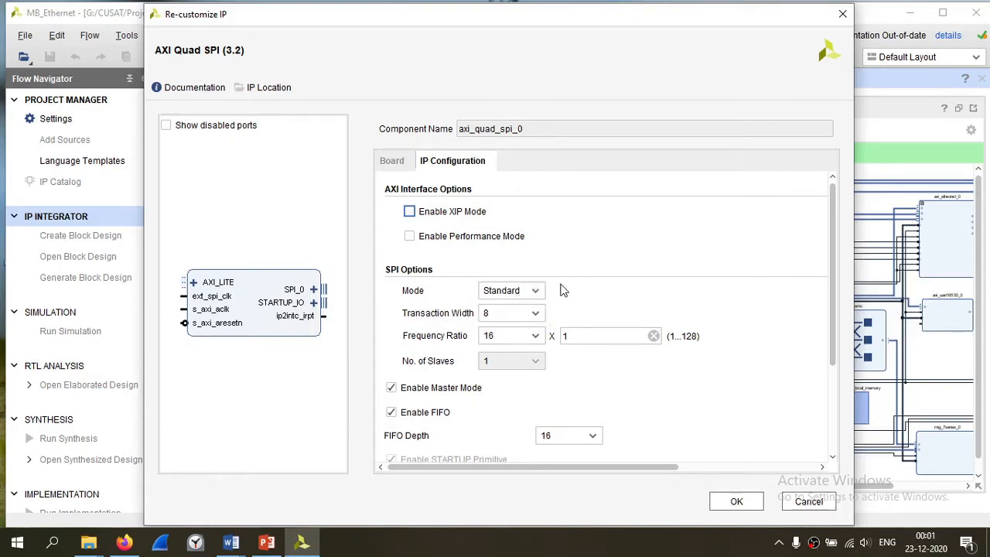
{"action": "scroll", "coordinate": [618, 283], "scroll_direction": "down", "scroll_amount": 2}
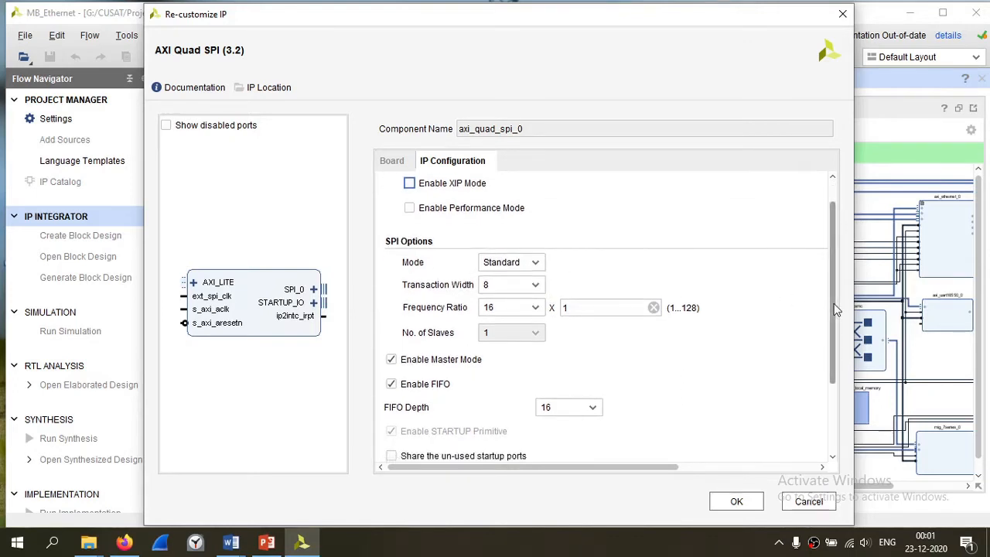
{"action": "left_click_drag", "start_coordinate": [840, 307], "coordinate": [806, 276]}
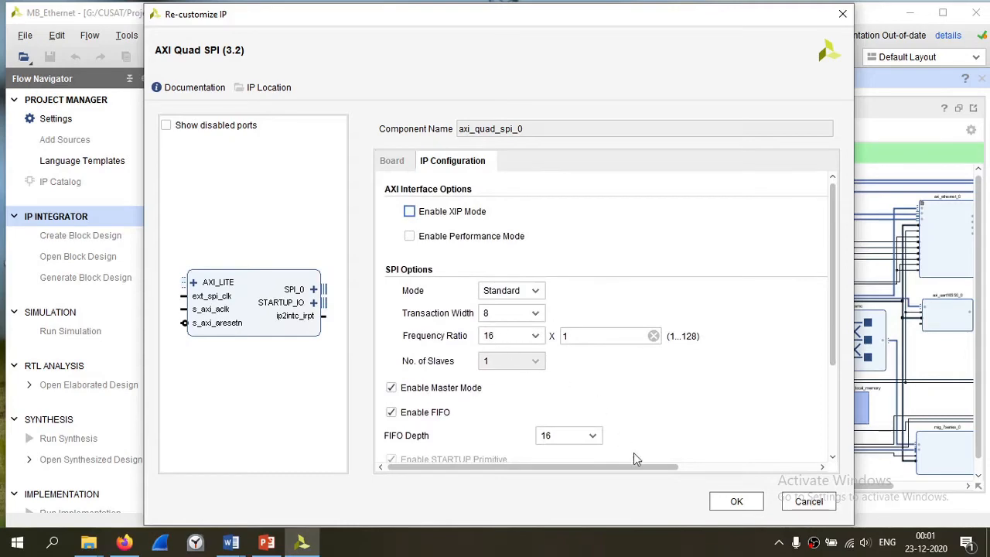
{"action": "left_click", "coordinate": [736, 503]}
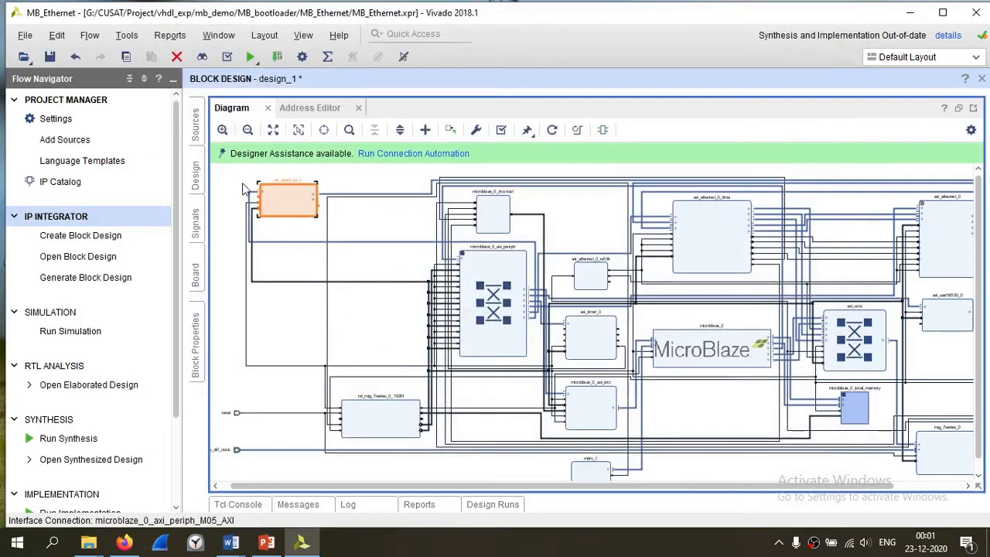
Enable the clk_out3 output clock in the Clocking Wizard block axi_ethernet_0_refclk.
{"action": "left_click_drag", "start_coordinate": [224, 176], "coordinate": [402, 255]}
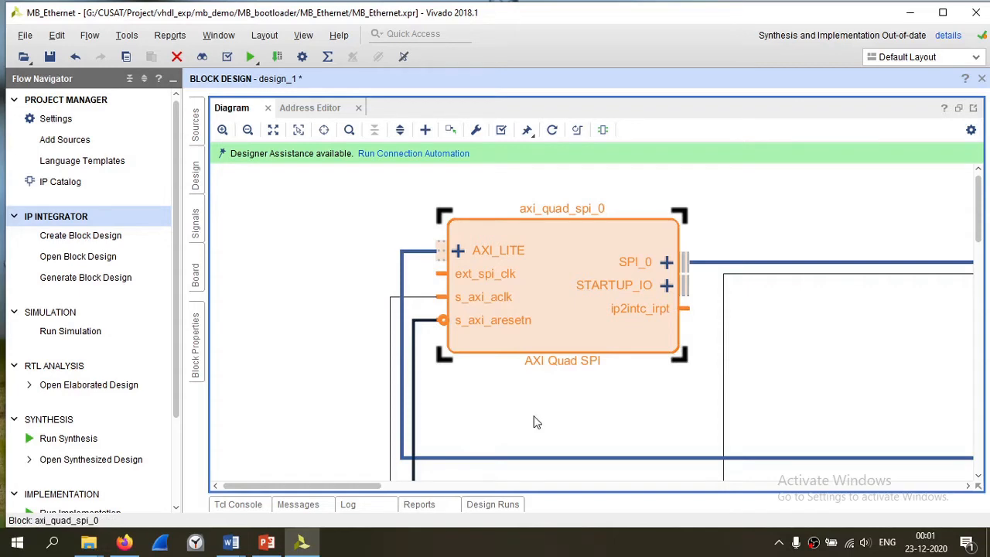
{"action": "key", "text": "ctrl+0"}
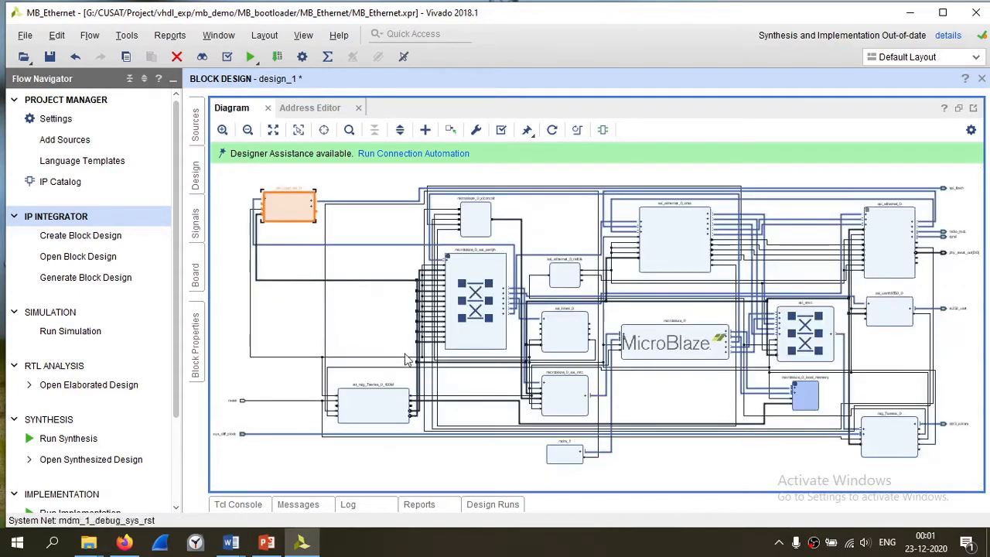
{"action": "left_click", "coordinate": [568, 283]}
{"action": "double_click", "coordinate": [567, 283]}
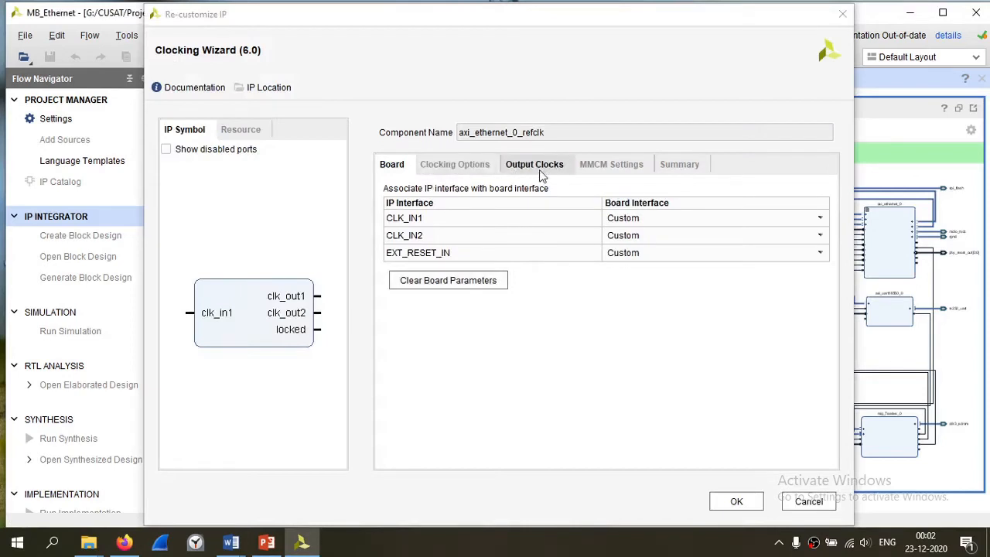
{"action": "left_click", "coordinate": [540, 170]}
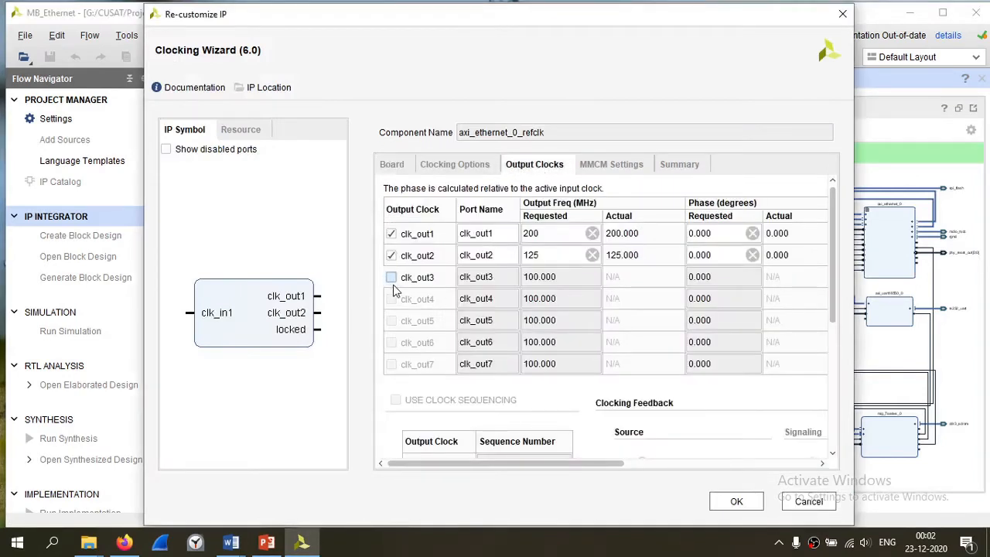
{"action": "left_click", "coordinate": [391, 279]}
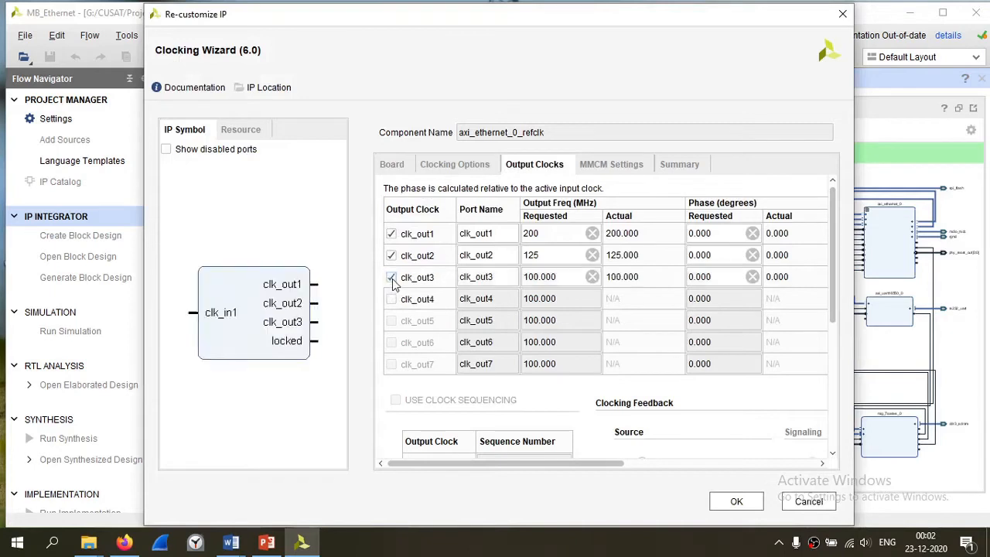
Set the requested frequency of clk_out3 to 50 MHz and apply the Clocking Wizard settings.
{"action": "left_click", "coordinate": [541, 279]}
{"action": "key", "text": "BackSpace"}
{"action": "key", "text": "BackSpace"}
{"action": "key", "text": "BackSpace"}
{"action": "key", "text": "BackSpace"}
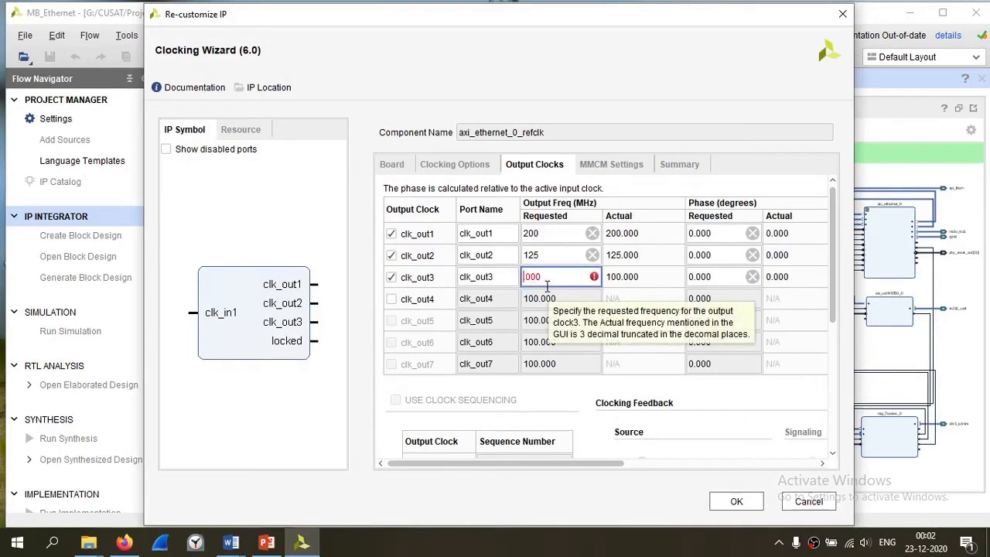
{"action": "type", "text": "50"}
{"action": "left_click", "coordinate": [594, 440]}
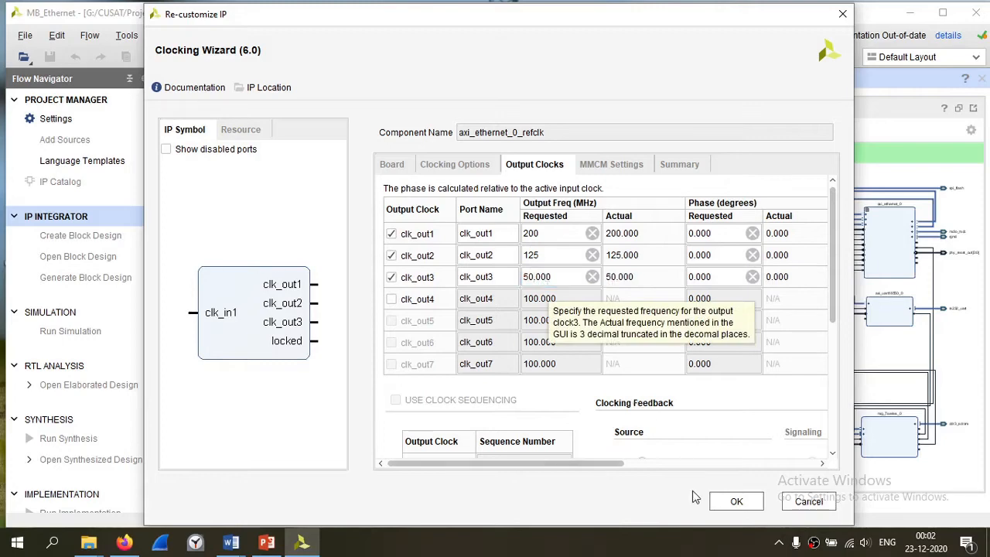
{"action": "left_click", "coordinate": [735, 503]}
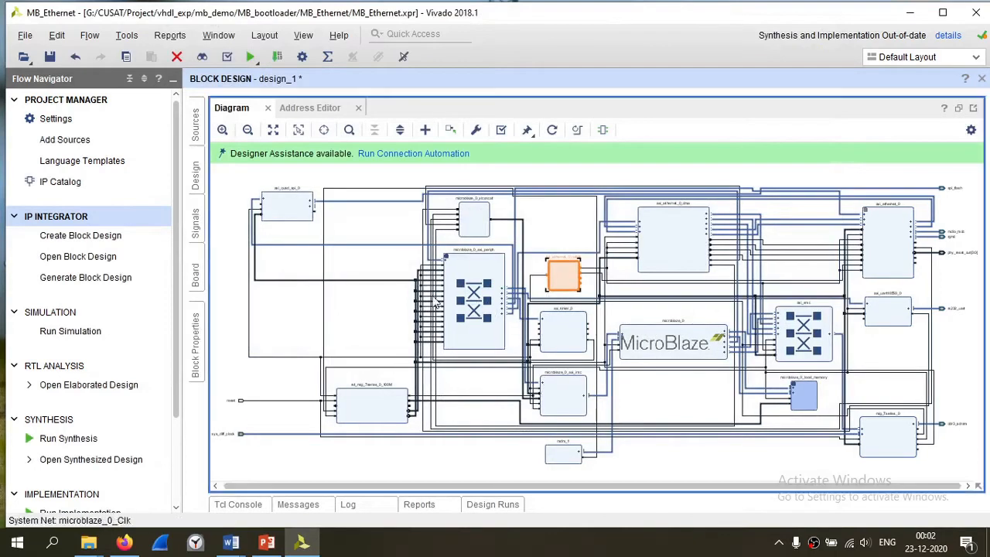
Connect the ext_spi_clk pin of axi_quad_spi_0 to the clk_out3 output of axi_ethernet_0_refclk.
{"action": "left_click", "coordinate": [236, 201]}
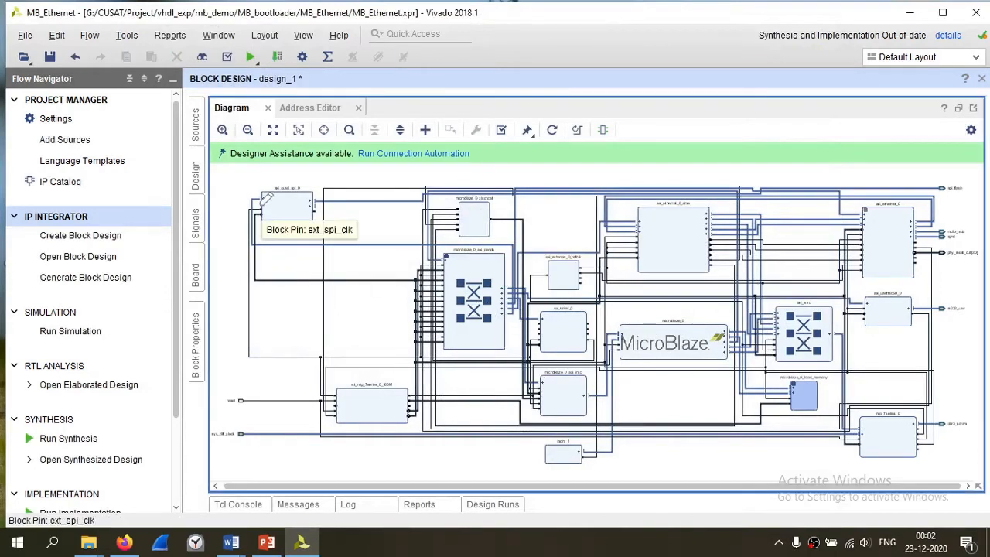
{"action": "left_click_drag", "start_coordinate": [265, 200], "coordinate": [580, 285]}
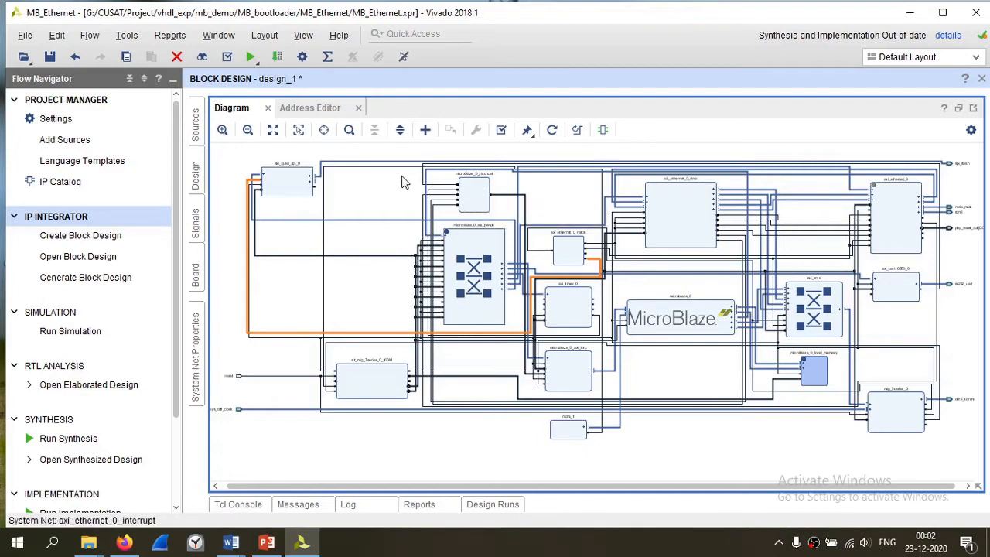
Set the number of ports of the Concat block microblaze_0_xlconcat to 6.
{"action": "left_click_drag", "start_coordinate": [404, 177], "coordinate": [574, 232]}
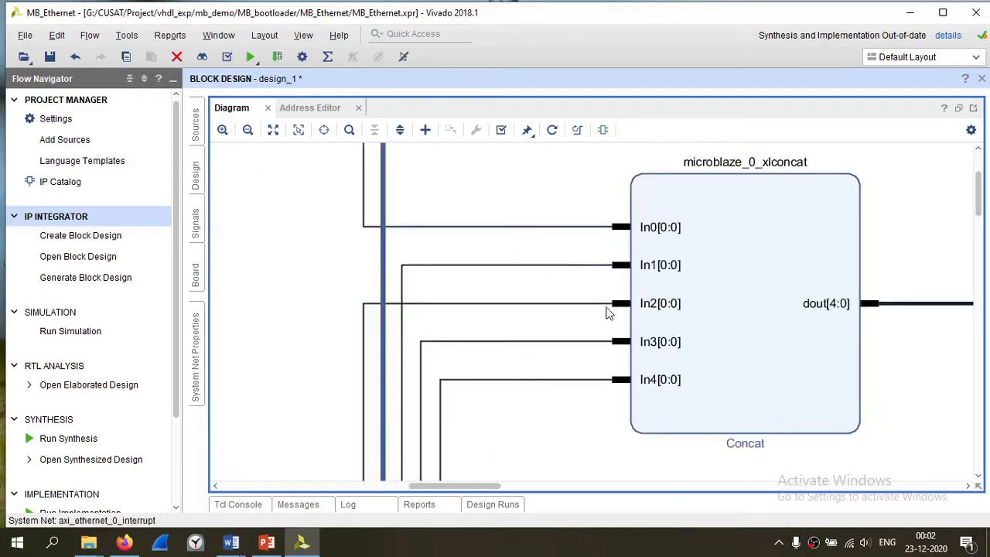
{"action": "left_click", "coordinate": [748, 355]}
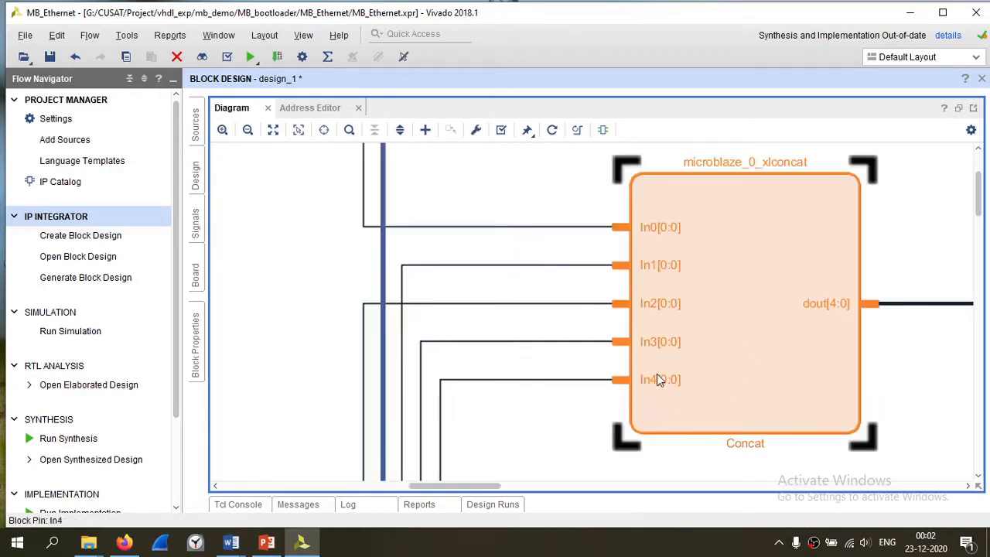
{"action": "double_click", "coordinate": [736, 325]}
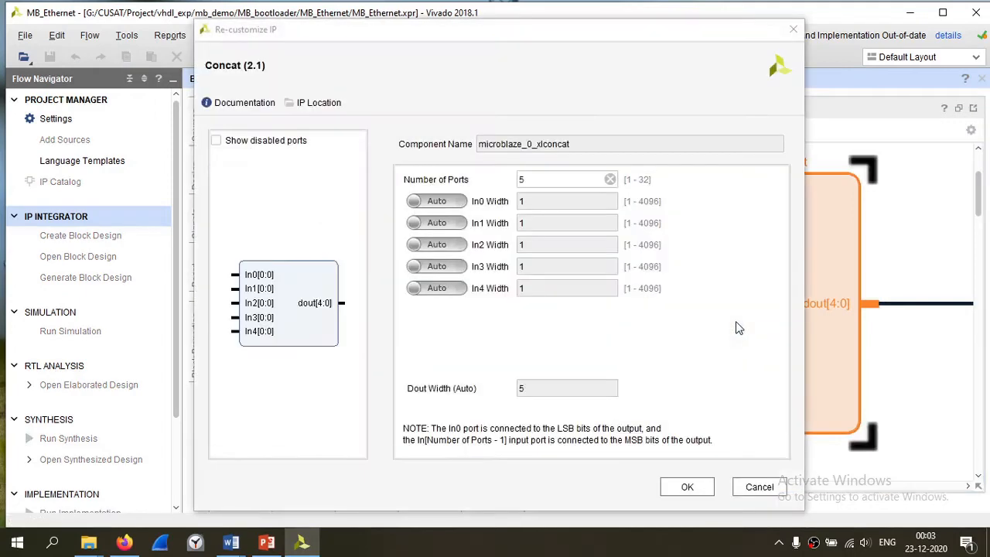
{"action": "left_click", "coordinate": [534, 181]}
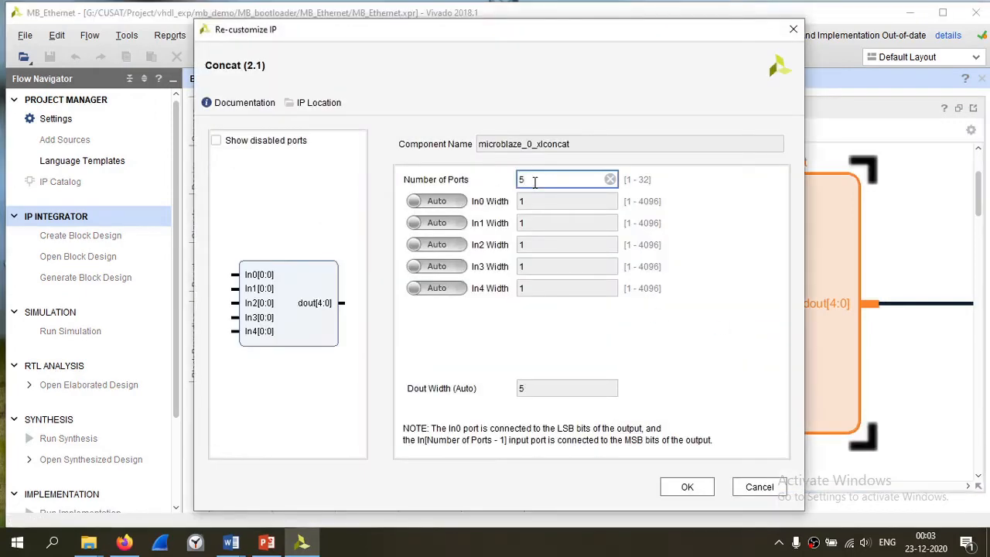
{"action": "key", "text": "BackSpace"}
{"action": "left_click", "coordinate": [685, 489]}
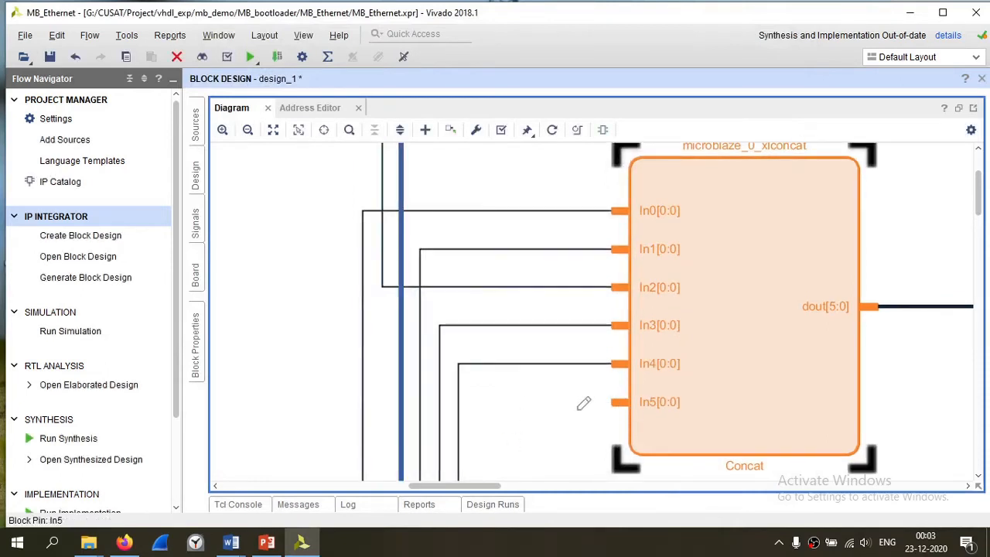
Connect ip2intc_irpt of axi_quad_spi_0 to input In5 of microblaze_0_xlconcat, and highlight the ext_spi_clk net to check the wiring.
{"action": "key", "text": "ctrl+0"}
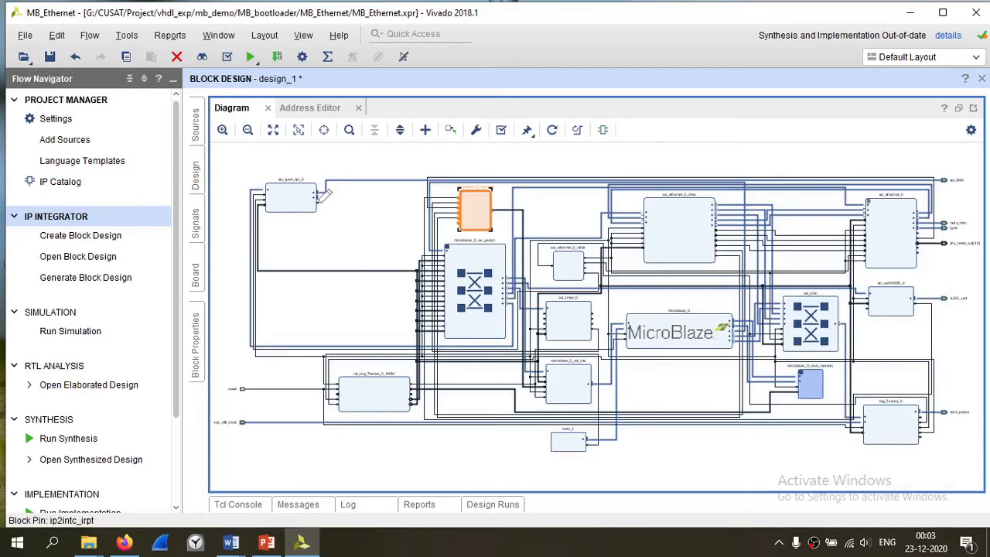
{"action": "left_click_drag", "start_coordinate": [323, 196], "coordinate": [467, 214]}
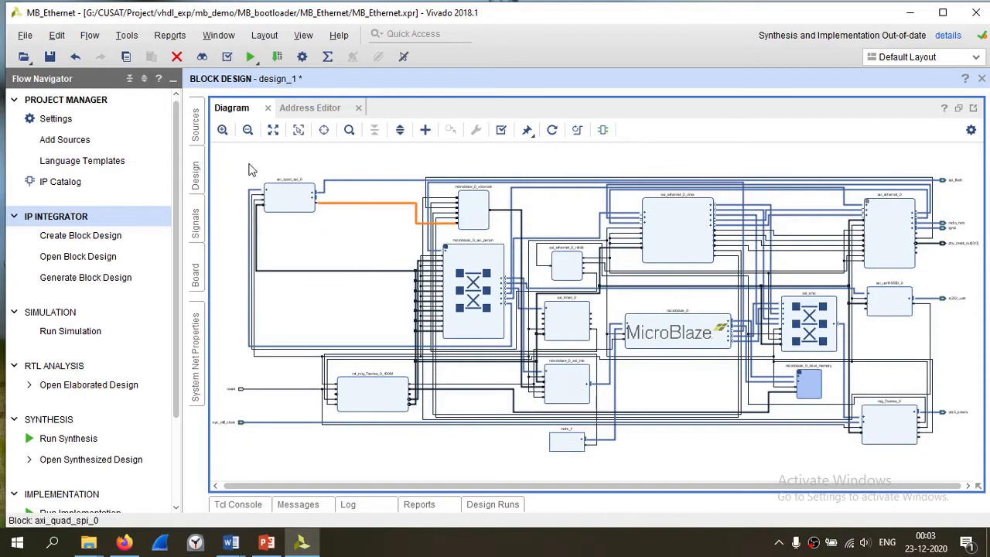
{"action": "left_click_drag", "start_coordinate": [249, 169], "coordinate": [343, 221]}
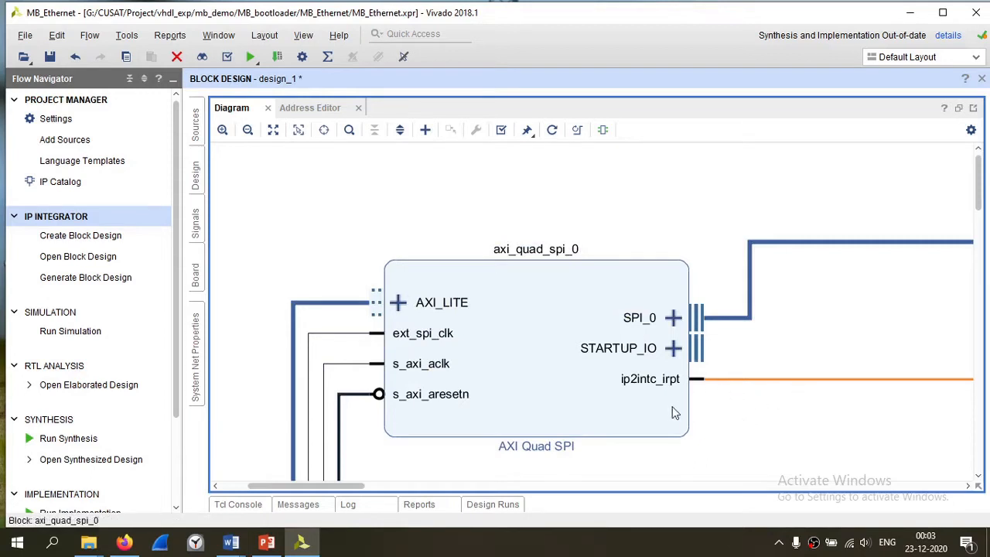
{"action": "left_click", "coordinate": [347, 338]}
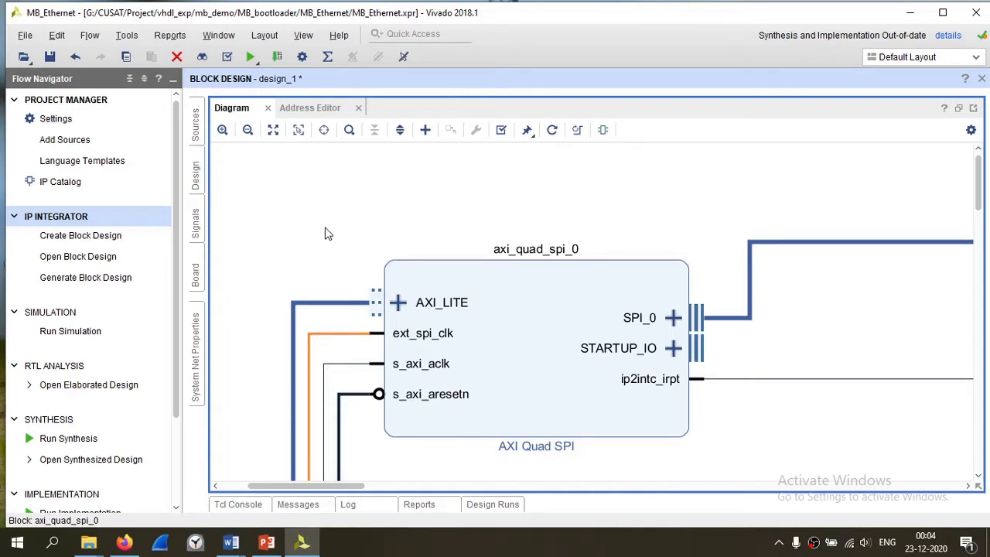
{"action": "key", "text": "ctrl+0"}
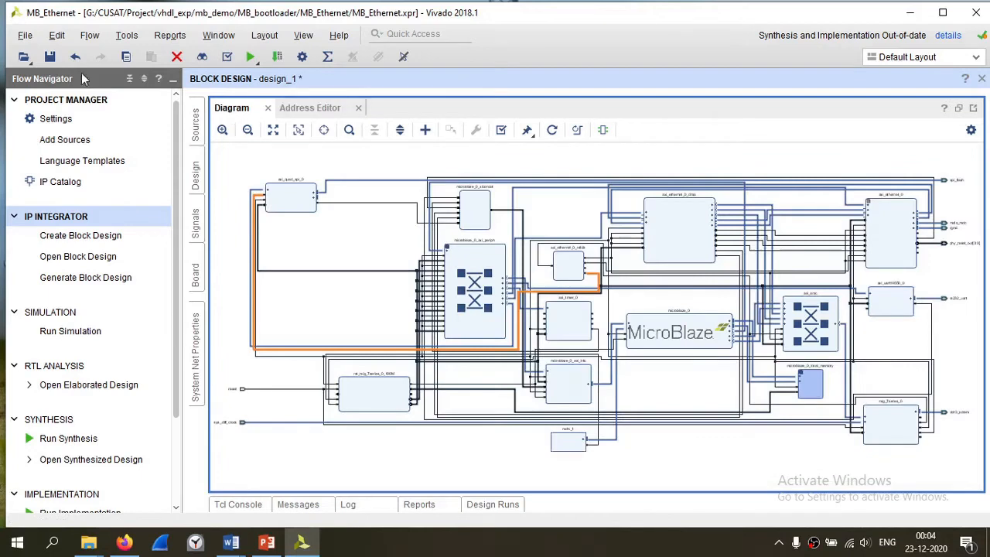
Save the block design design_1 with the added AXI Quad SPI connections.
{"action": "left_click", "coordinate": [51, 57]}
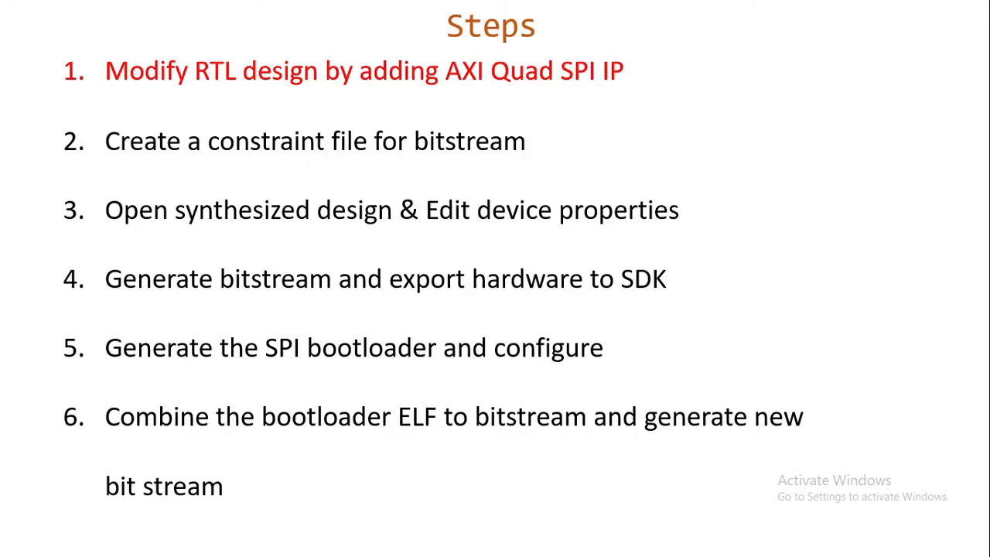
{"action": "key", "text": "Right"}
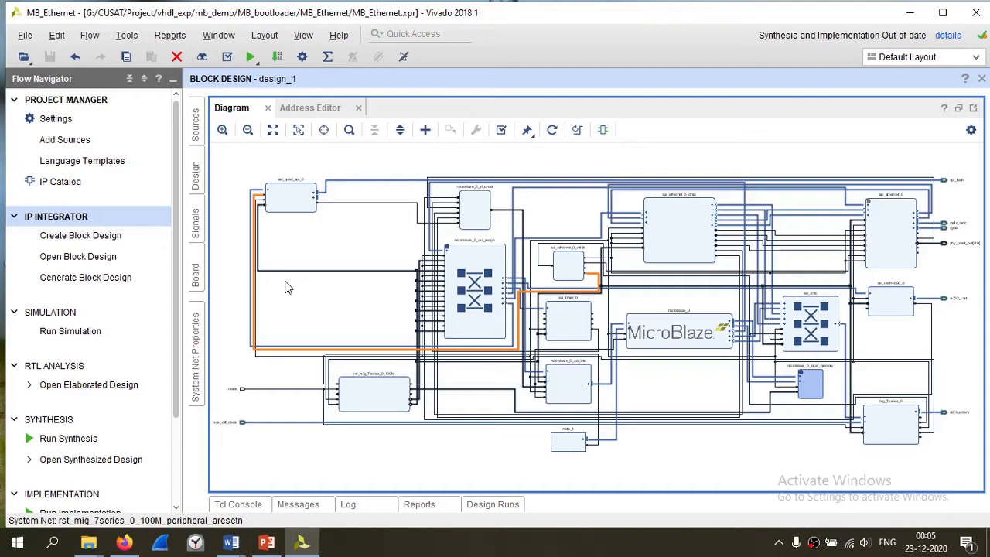
Create a new XDC constraints file named bitstream, local to the project, in constraint set constrs_1.
{"action": "left_click", "coordinate": [197, 133]}
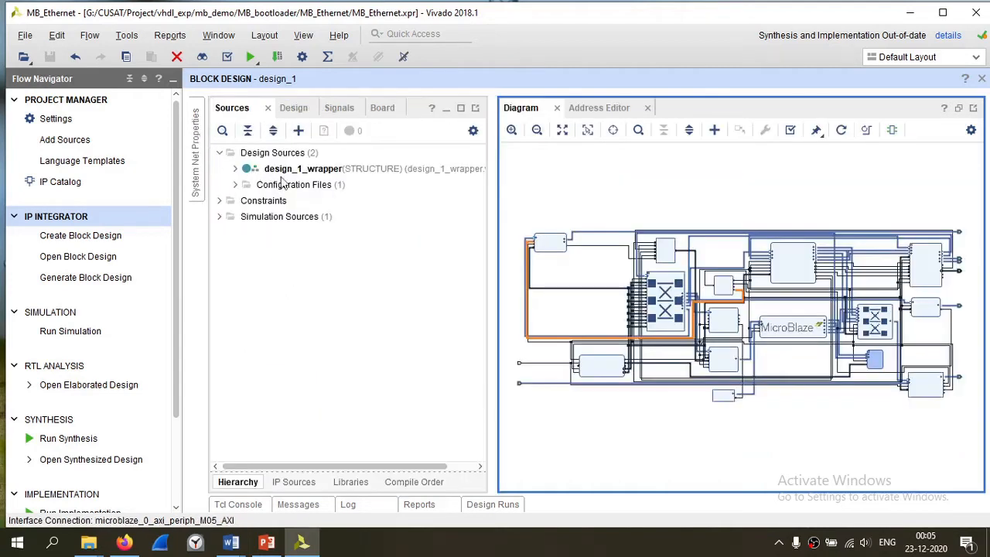
{"action": "left_click", "coordinate": [265, 202]}
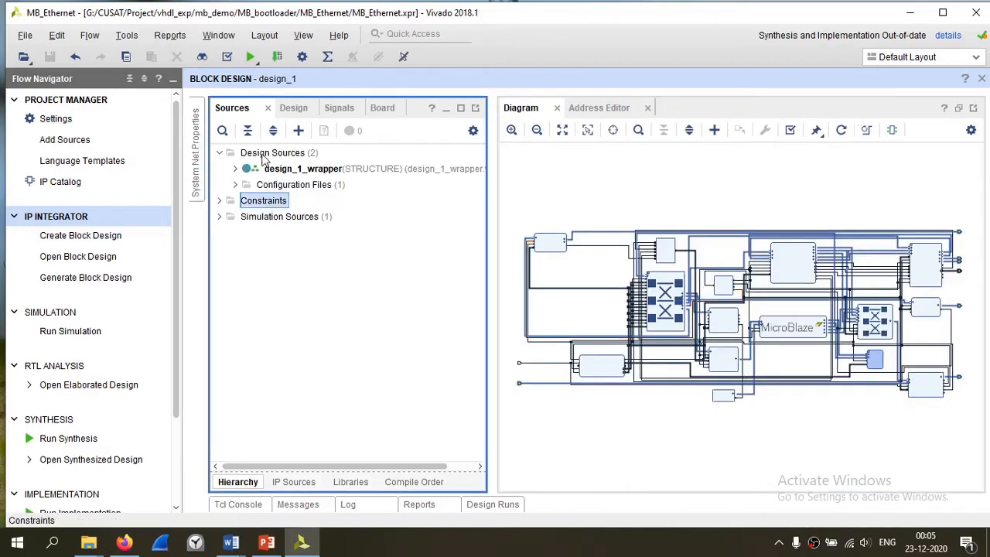
{"action": "left_click", "coordinate": [300, 133]}
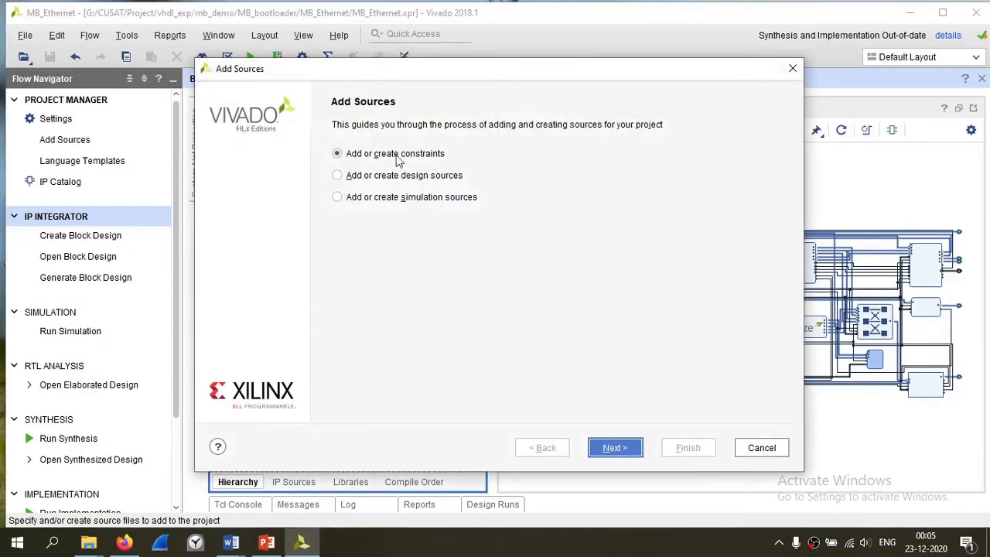
{"action": "left_click", "coordinate": [611, 446]}
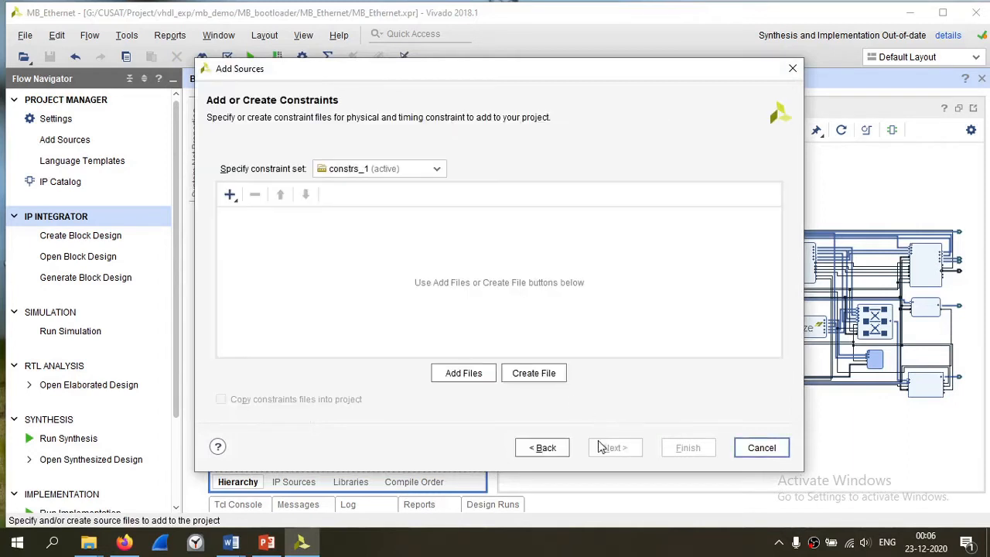
{"action": "left_click", "coordinate": [534, 375]}
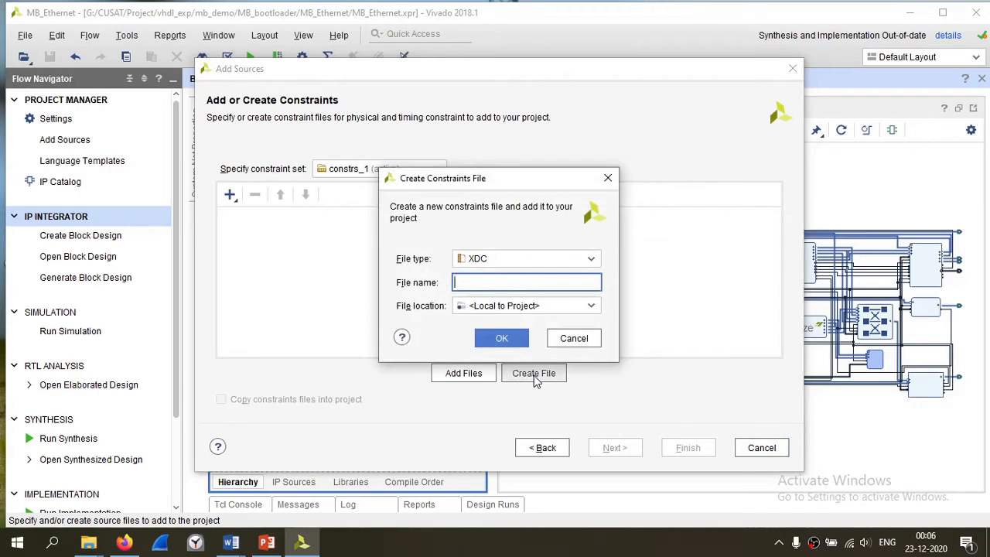
{"action": "type", "text": "bitstream"}
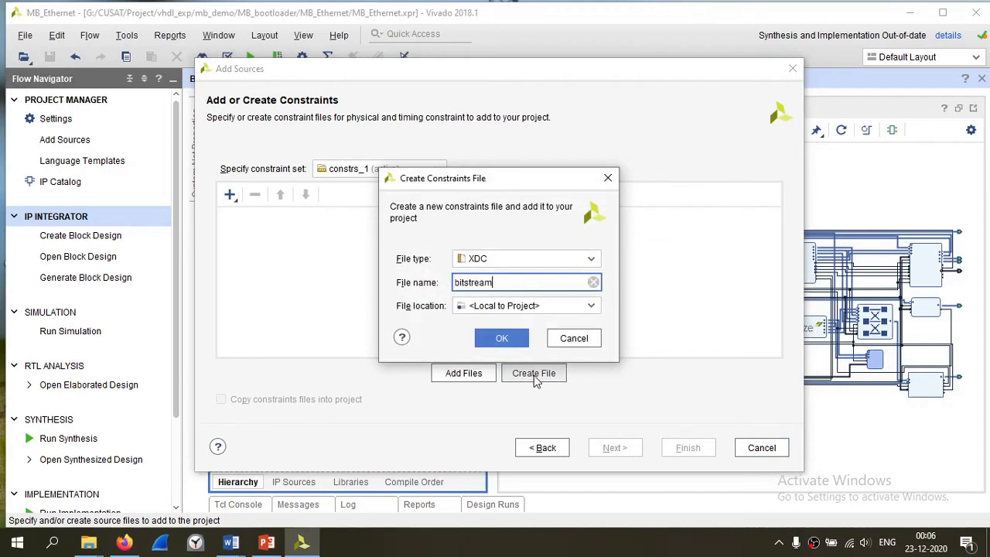
{"action": "left_click", "coordinate": [501, 338]}
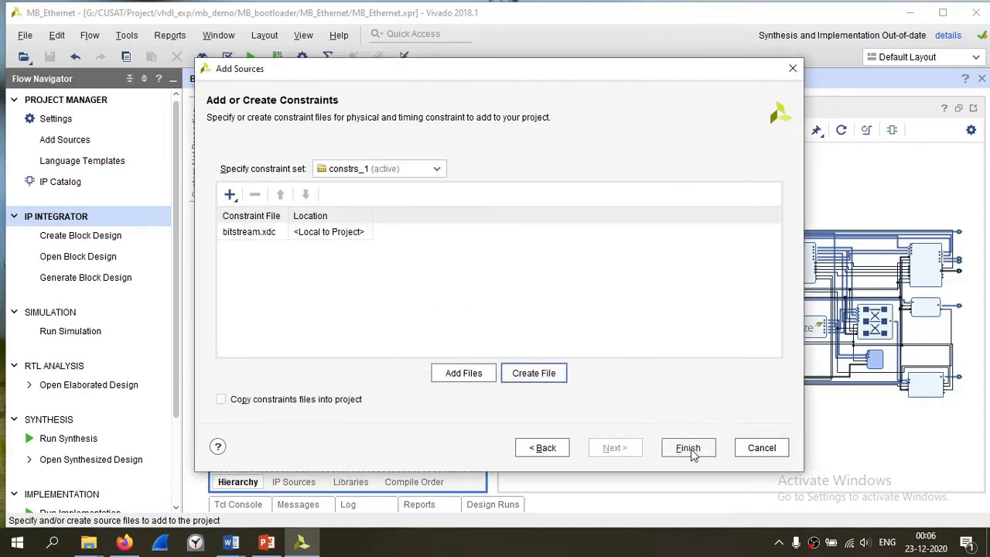
{"action": "left_click", "coordinate": [690, 452]}
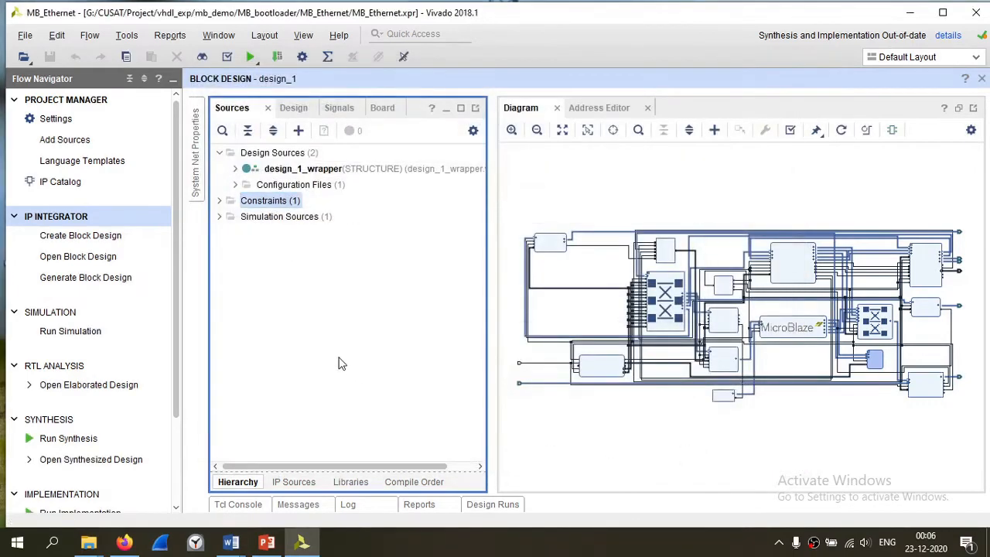
Set bitstream.xdc in constrs_1 as the target constraint file.
{"action": "left_click", "coordinate": [219, 202]}
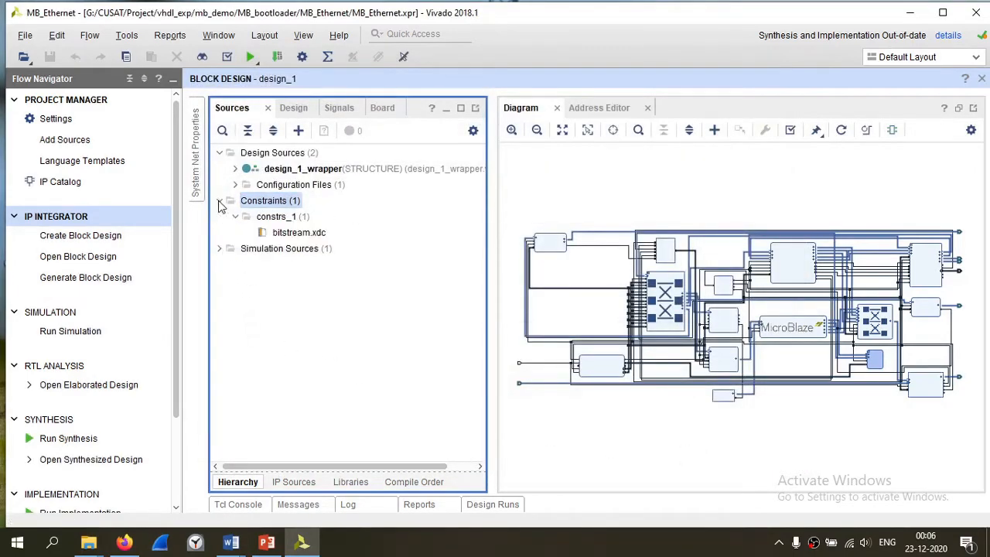
{"action": "left_click", "coordinate": [301, 234]}
{"action": "right_click", "coordinate": [301, 236]}
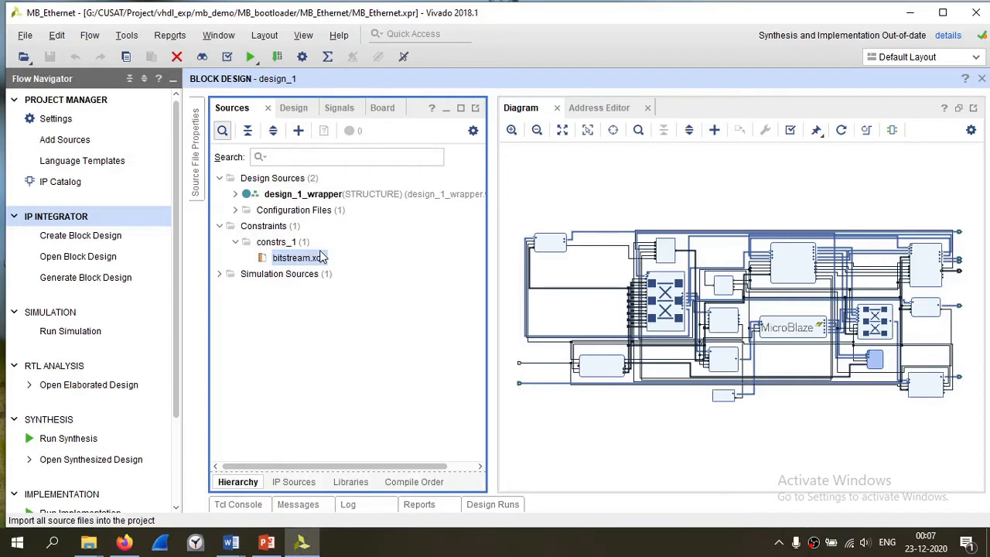
{"action": "right_click", "coordinate": [317, 258]}
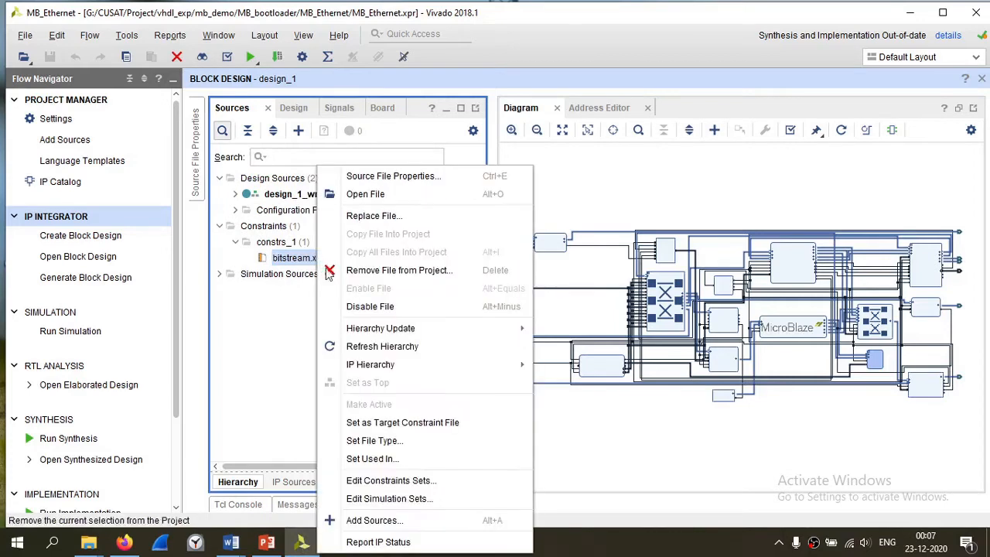
{"action": "left_click", "coordinate": [386, 425]}
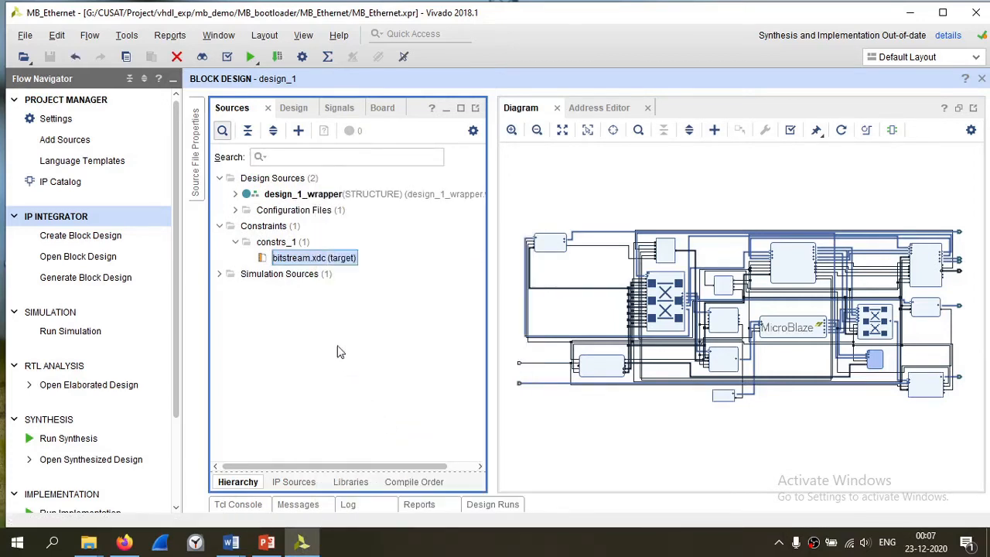
Exclude bitstream.xdc from synthesis so that it is used in implementation only.
{"action": "right_click", "coordinate": [308, 263]}
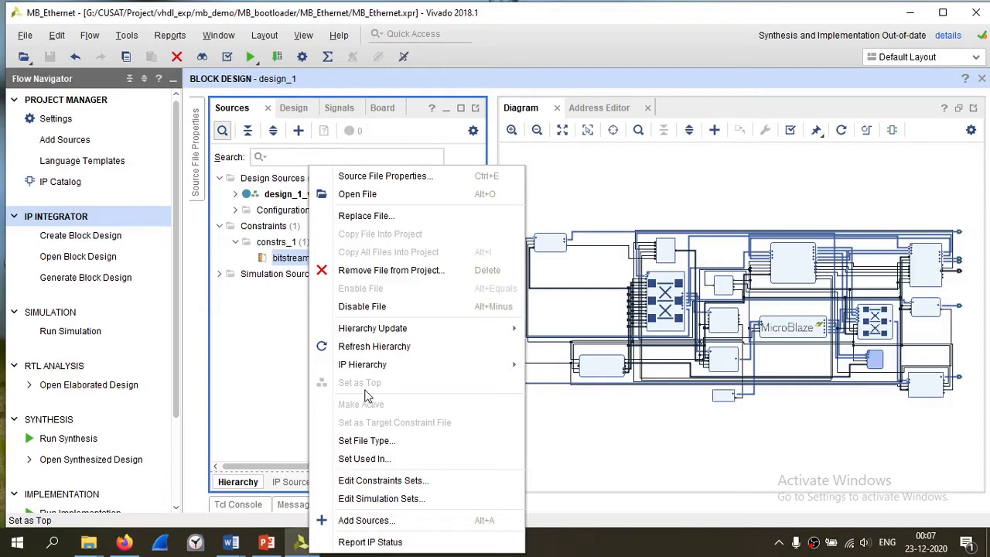
{"action": "left_click", "coordinate": [364, 458]}
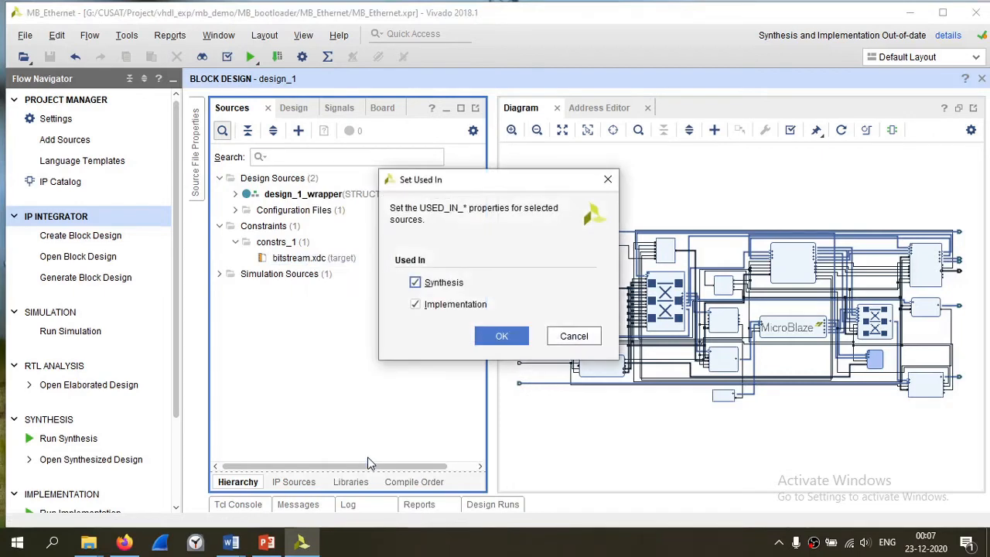
{"action": "left_click", "coordinate": [415, 283]}
{"action": "left_click", "coordinate": [500, 337]}
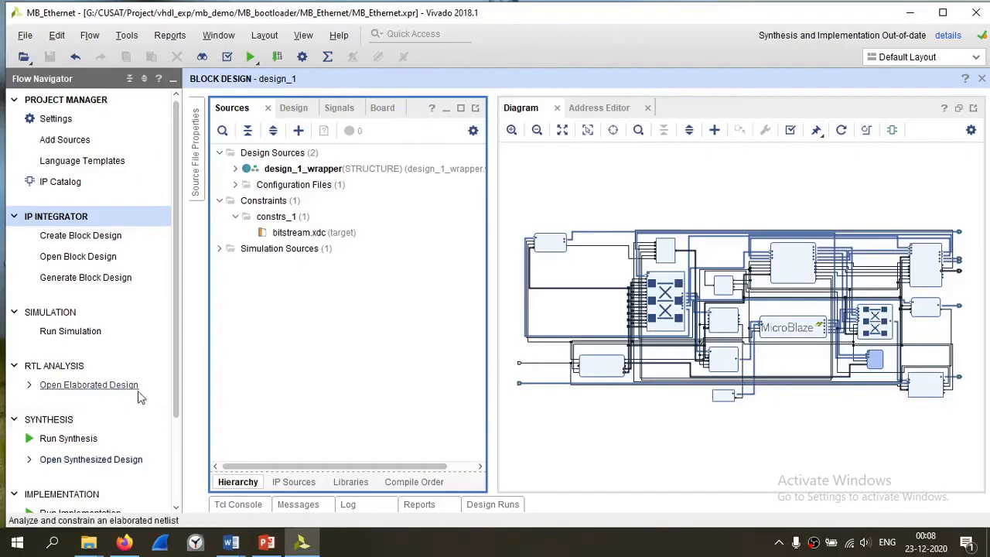
Open the existing out-of-date synthesized design without re-running synthesis, and open its device properties for editing.
{"action": "left_click", "coordinate": [87, 461]}
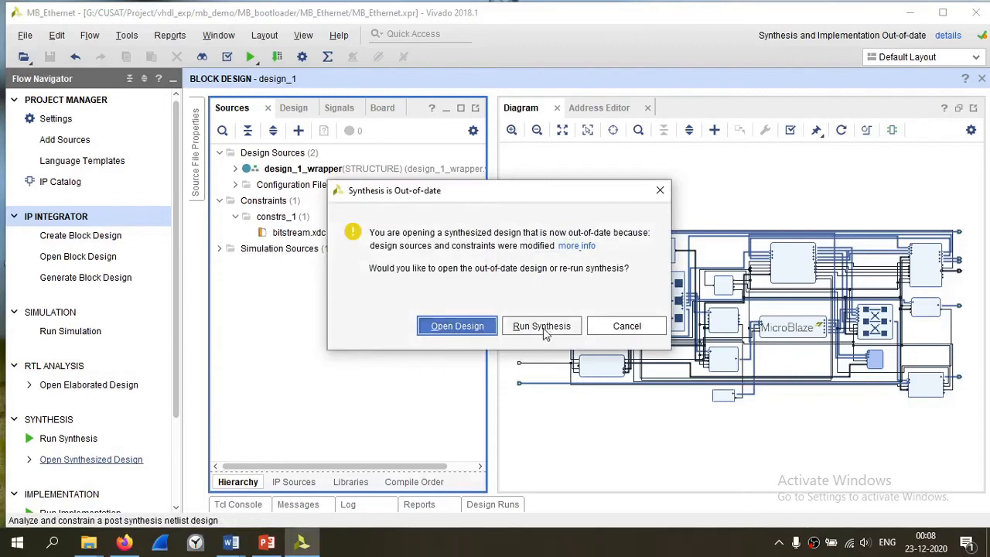
{"action": "left_click", "coordinate": [463, 326]}
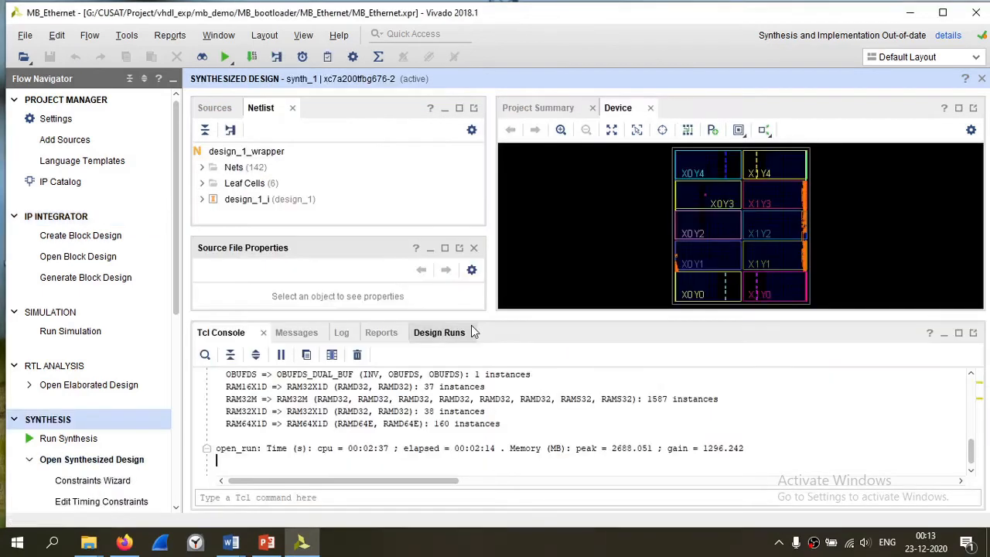
{"action": "left_click", "coordinate": [126, 36]}
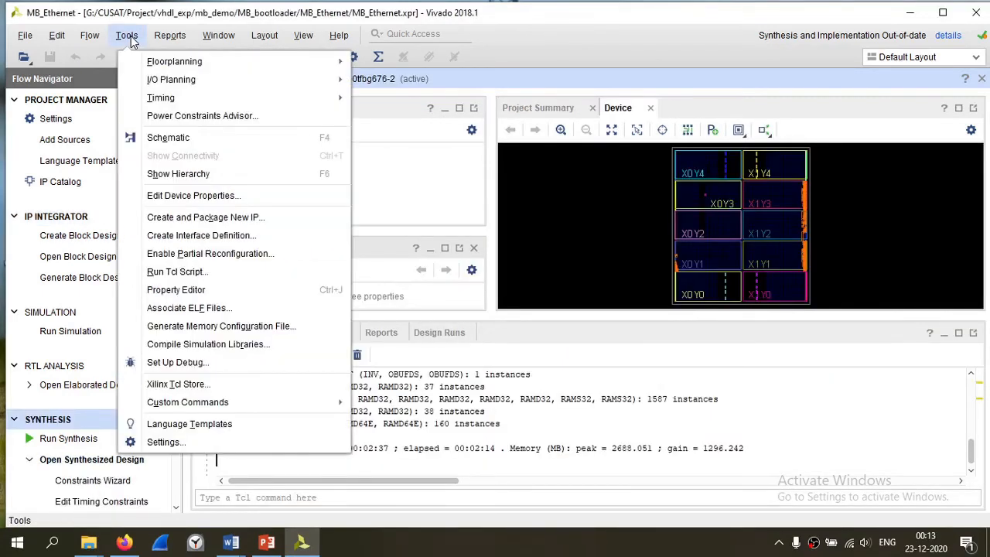
{"action": "left_click", "coordinate": [212, 202]}
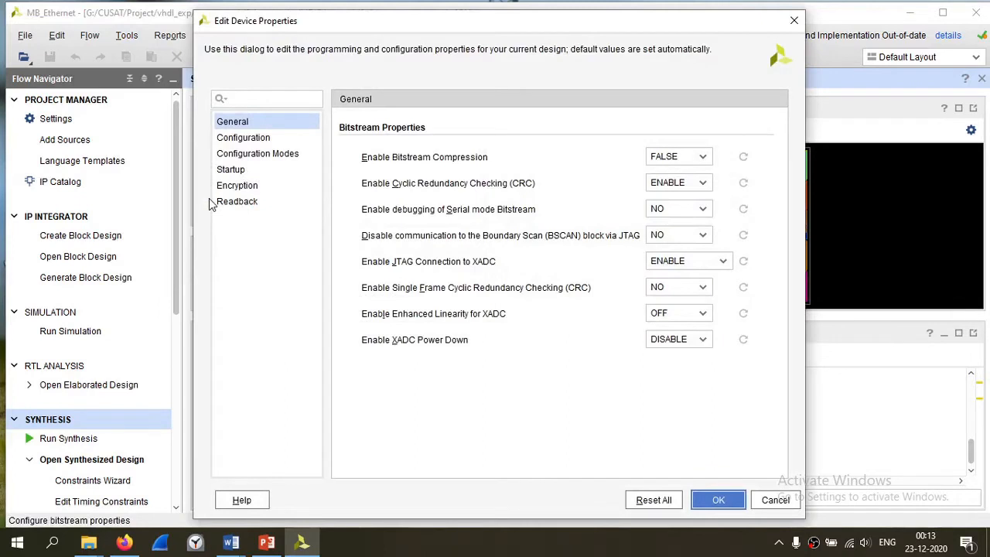
Set the configuration rate to 6 MHz and the SPI bus width to 4 in the device's configuration properties.
{"action": "left_click", "coordinate": [243, 145]}
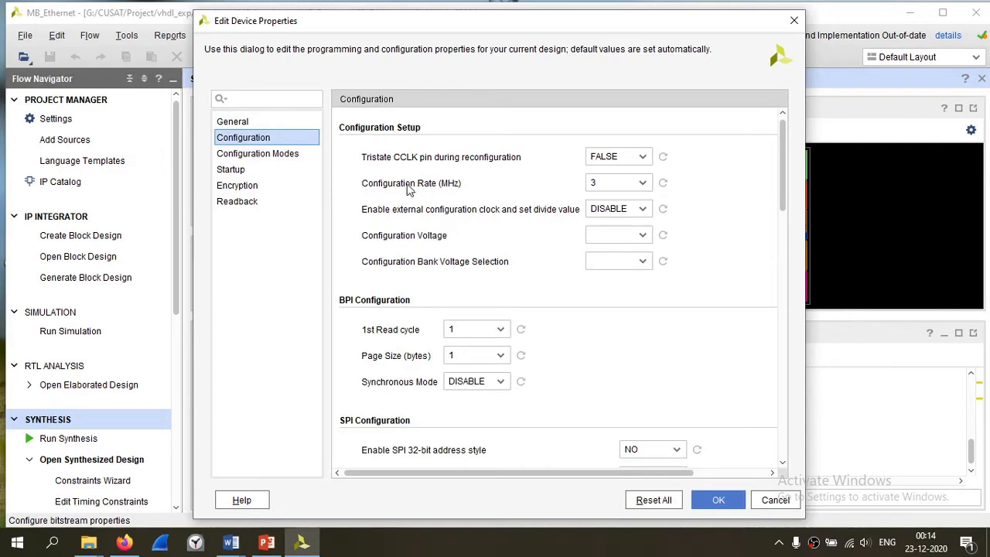
{"action": "left_click", "coordinate": [642, 183]}
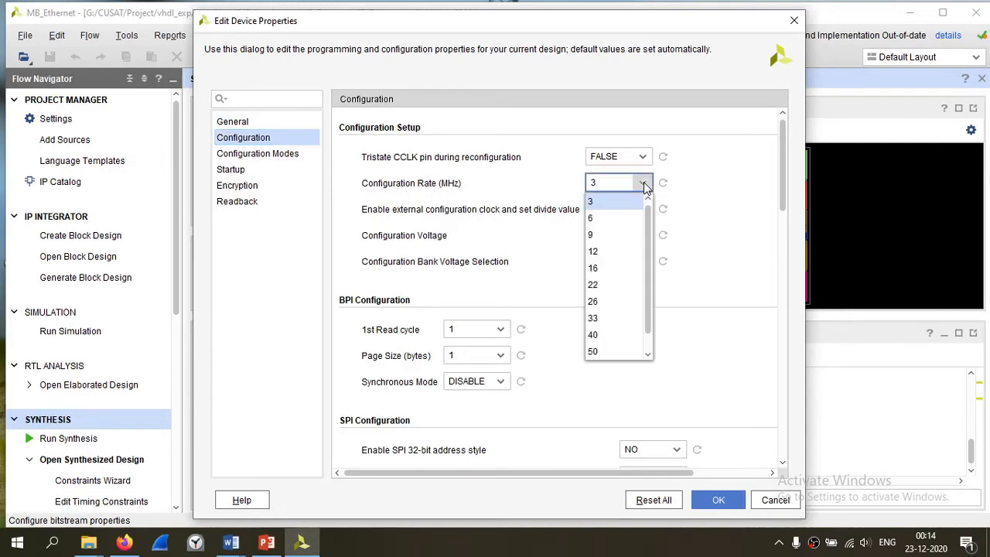
{"action": "left_click", "coordinate": [603, 219]}
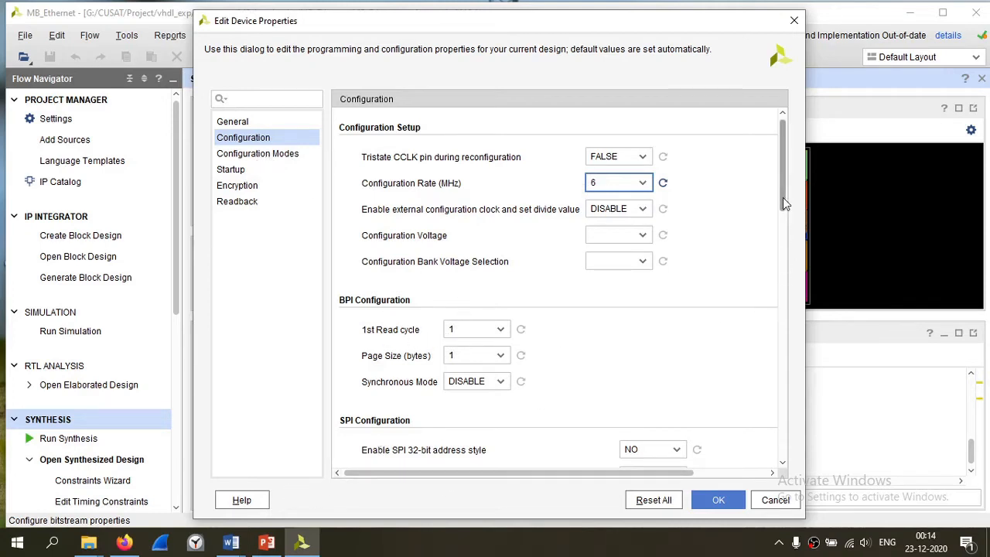
{"action": "left_click_drag", "start_coordinate": [782, 197], "coordinate": [781, 245]}
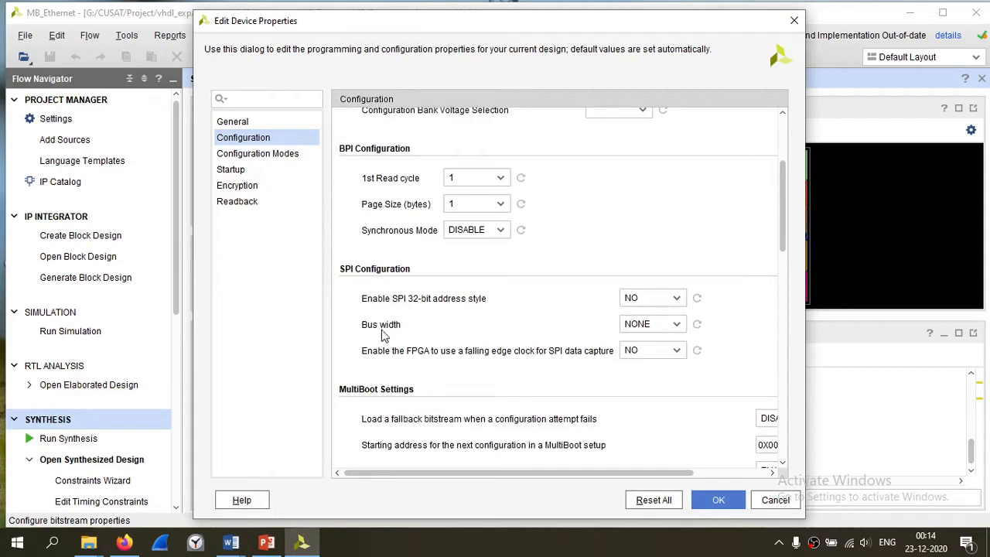
{"action": "left_click", "coordinate": [661, 328]}
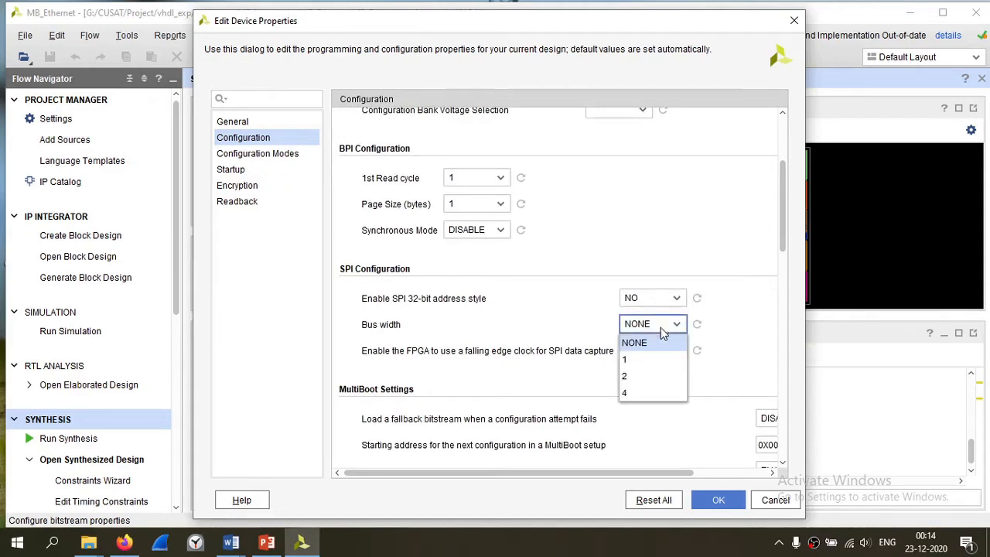
{"action": "left_click", "coordinate": [630, 395]}
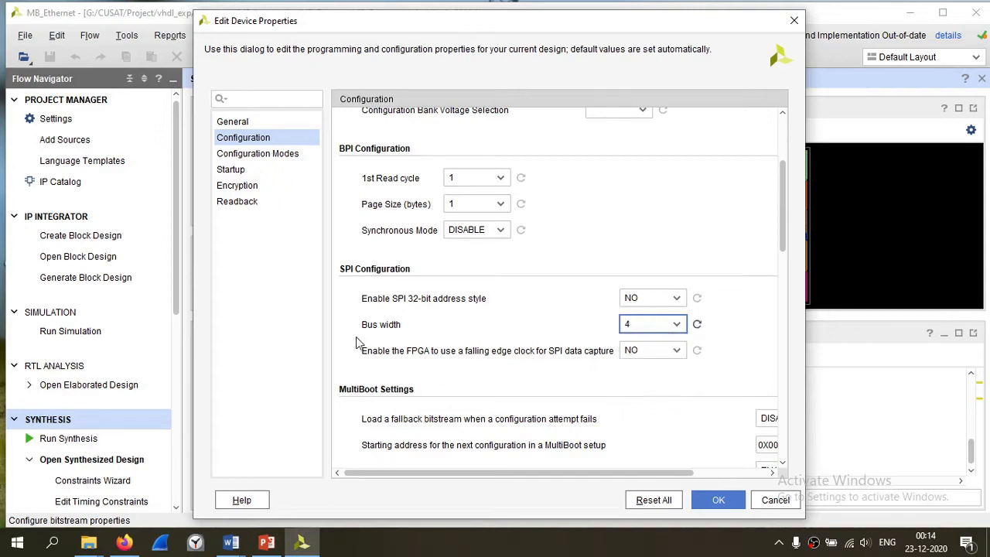
{"action": "left_click_drag", "start_coordinate": [788, 220], "coordinate": [762, 178]}
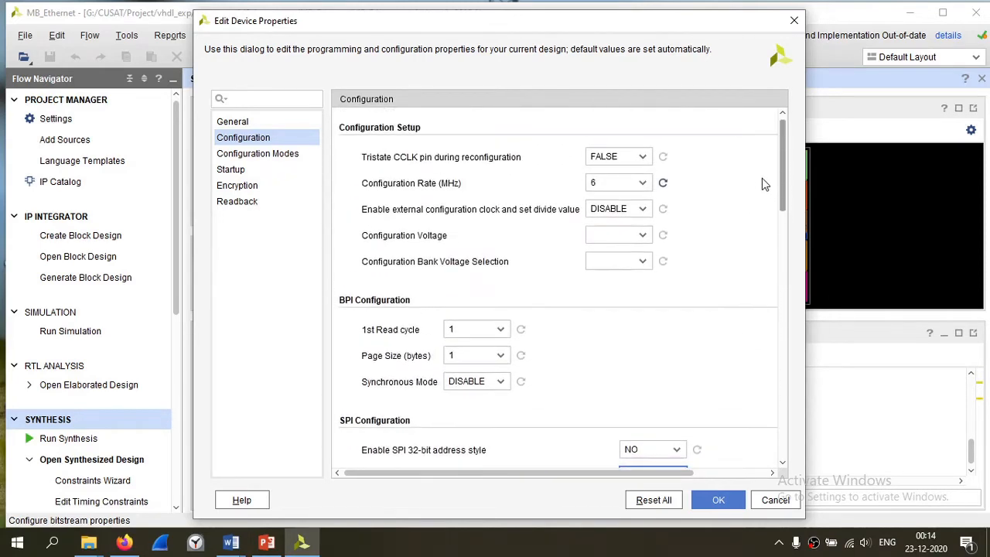
Apply Master SPI x4 as the device configuration mode, and save the new constraints to the target file bitstream.xdc.
{"action": "left_click", "coordinate": [272, 155]}
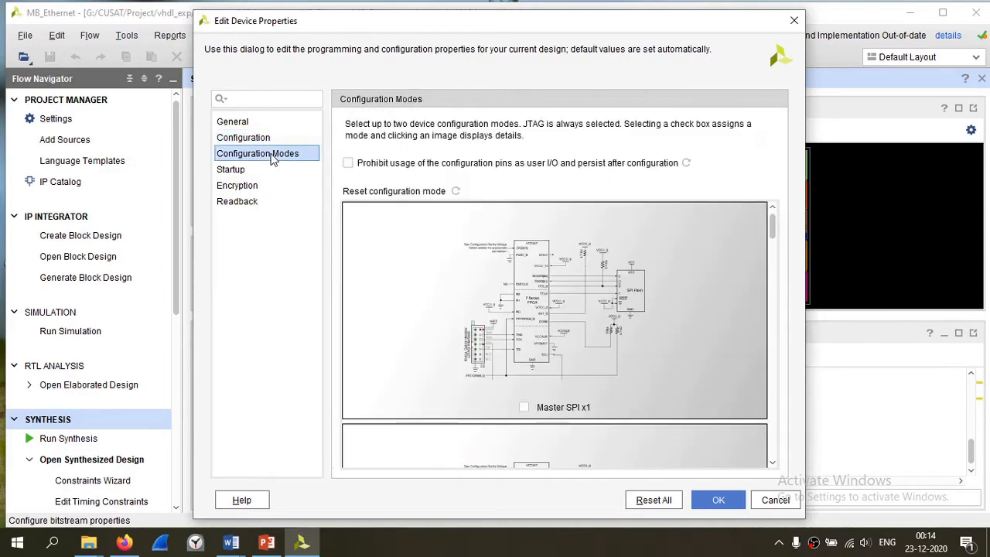
{"action": "scroll", "coordinate": [526, 301], "scroll_direction": "down", "scroll_amount": 1}
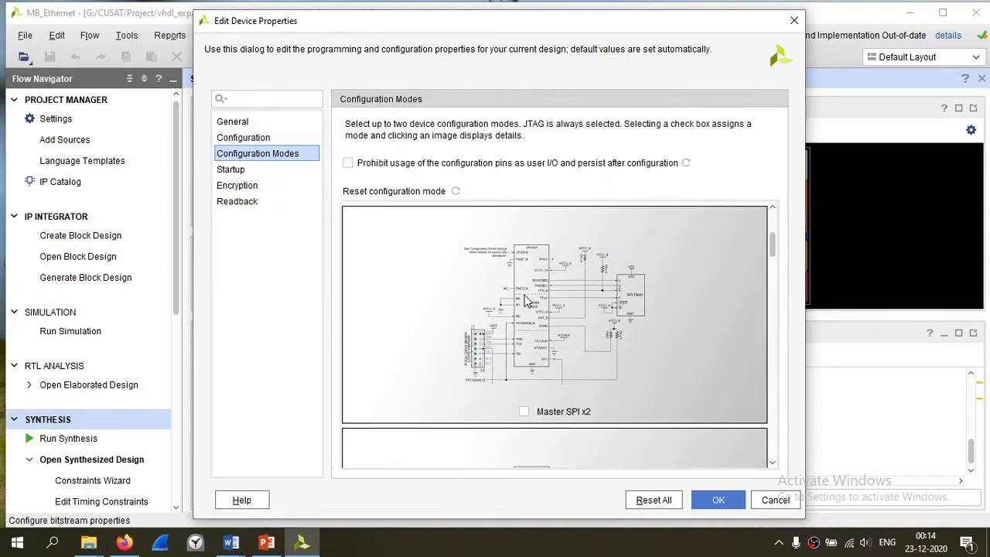
{"action": "scroll", "coordinate": [526, 302], "scroll_direction": "down", "scroll_amount": 1}
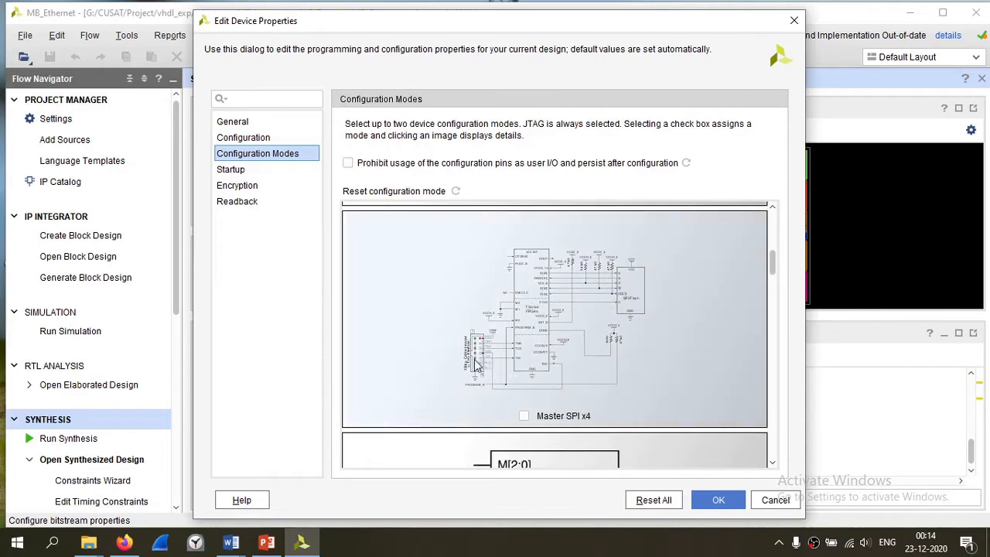
{"action": "left_click", "coordinate": [525, 418]}
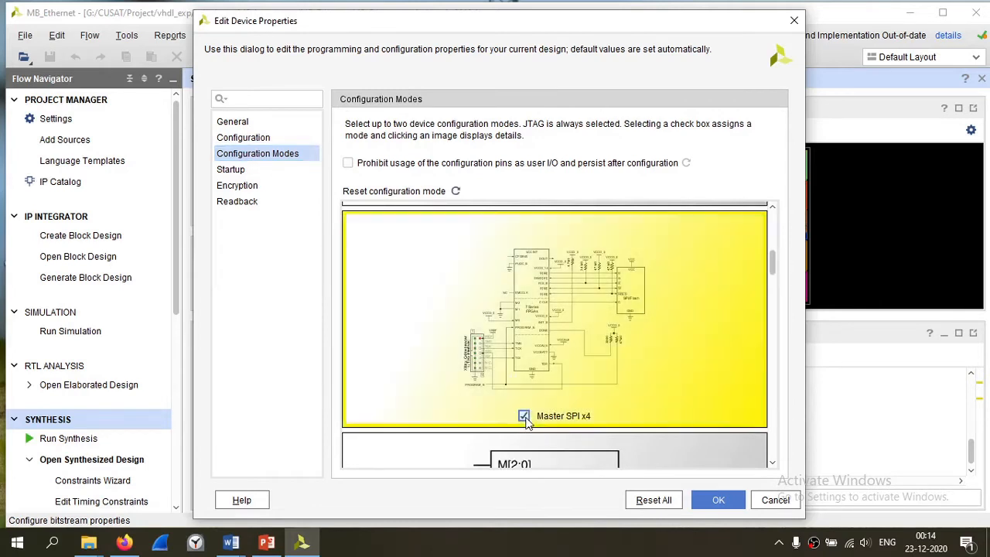
{"action": "left_click", "coordinate": [719, 500]}
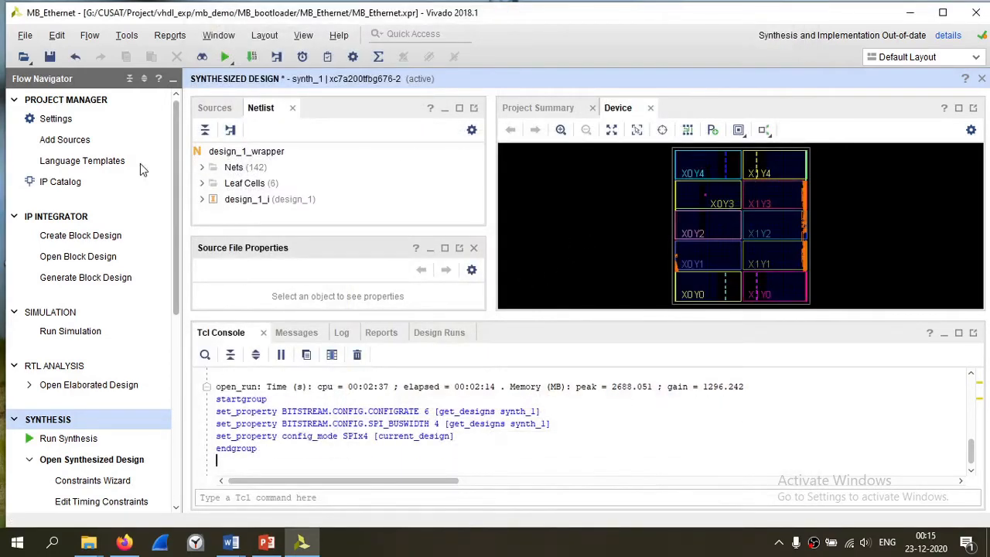
{"action": "left_click", "coordinate": [50, 58]}
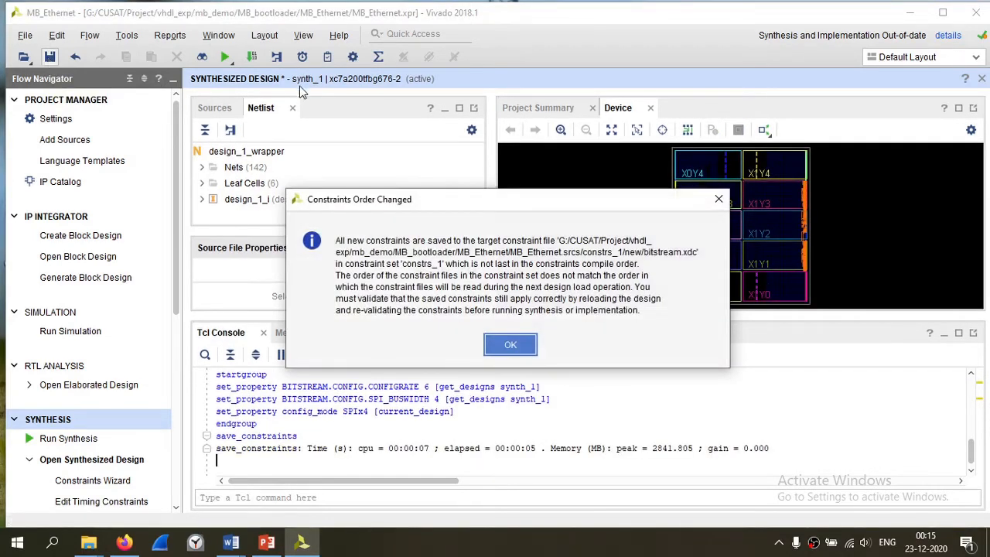
{"action": "left_click", "coordinate": [511, 345]}
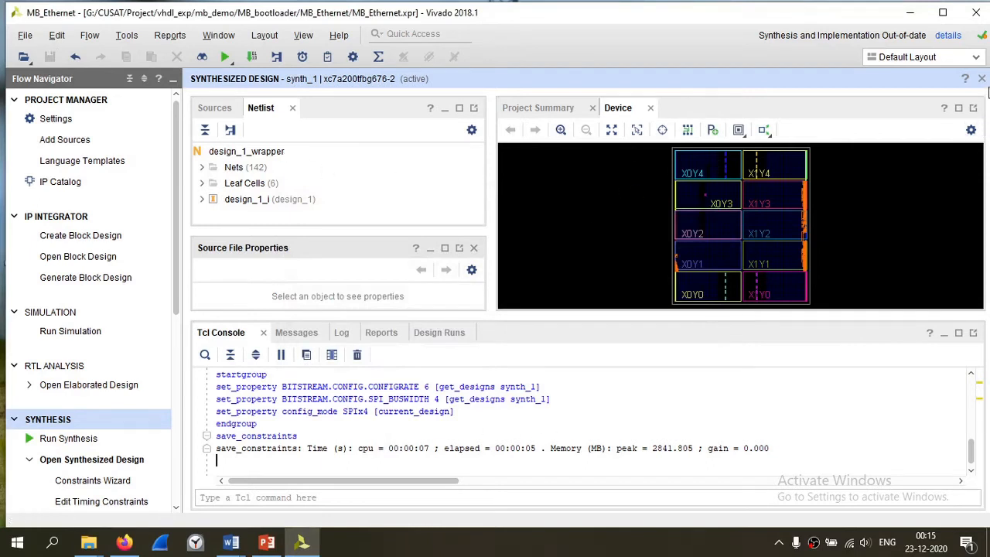
Close the synthesized design and review the saved configuration properties in the bitstream.xdc constraints file.
{"action": "left_click", "coordinate": [981, 79]}
{"action": "left_click", "coordinate": [481, 307]}
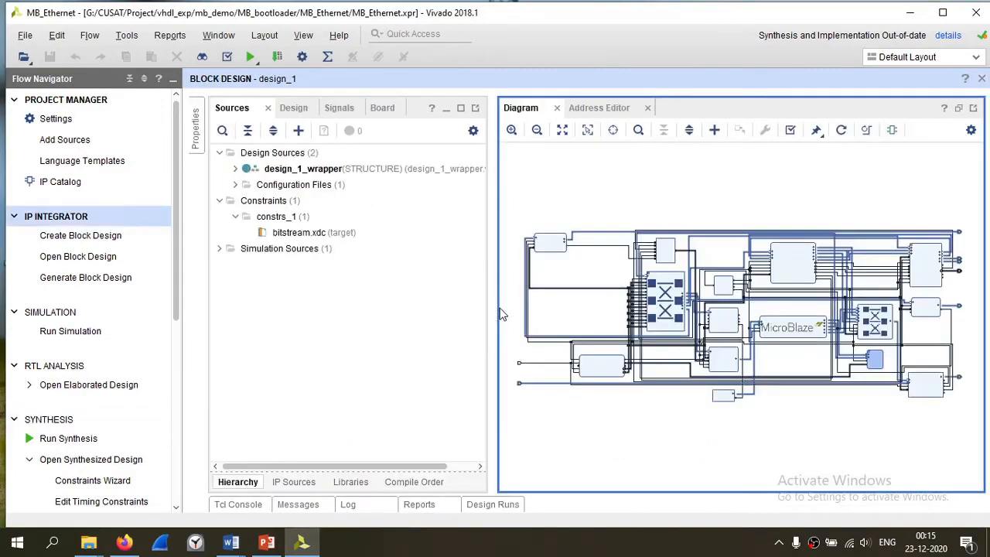
{"action": "double_click", "coordinate": [308, 233]}
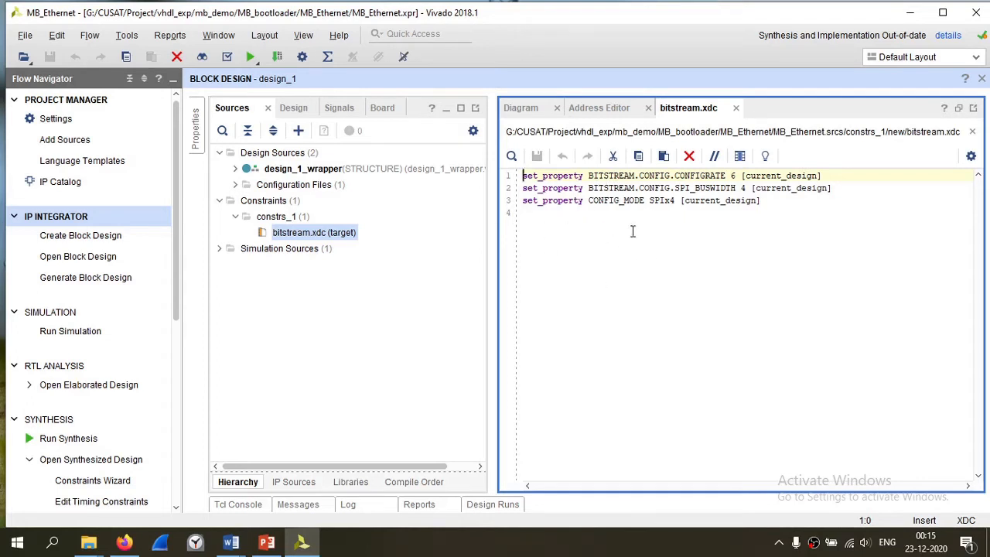
{"action": "left_click", "coordinate": [735, 107]}
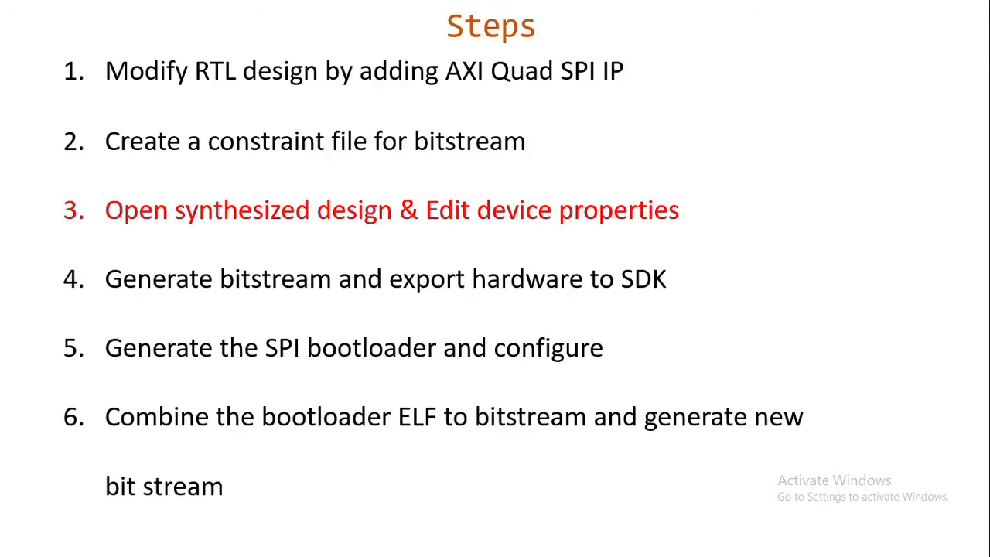
{"action": "key", "text": "Right"}
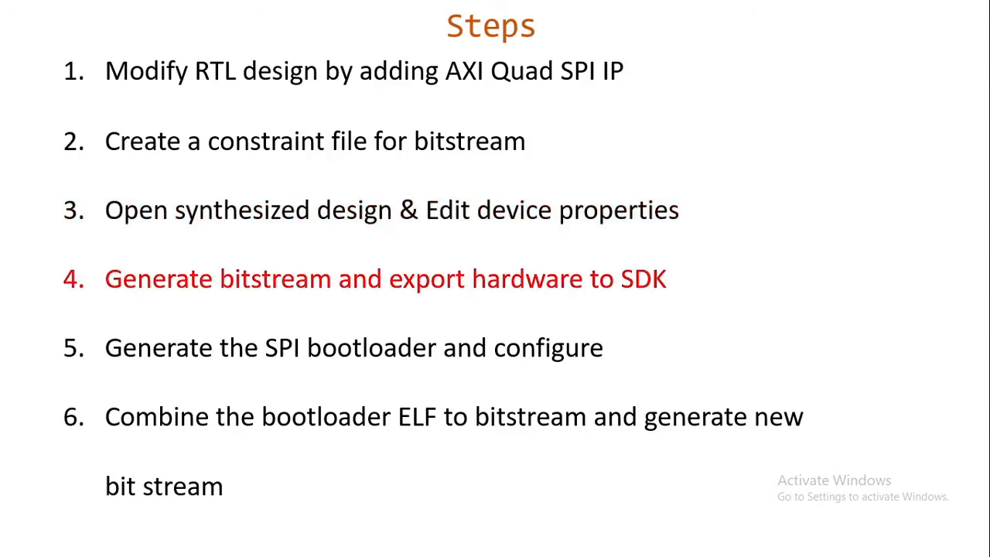
{"action": "key", "text": "alt+Tab"}
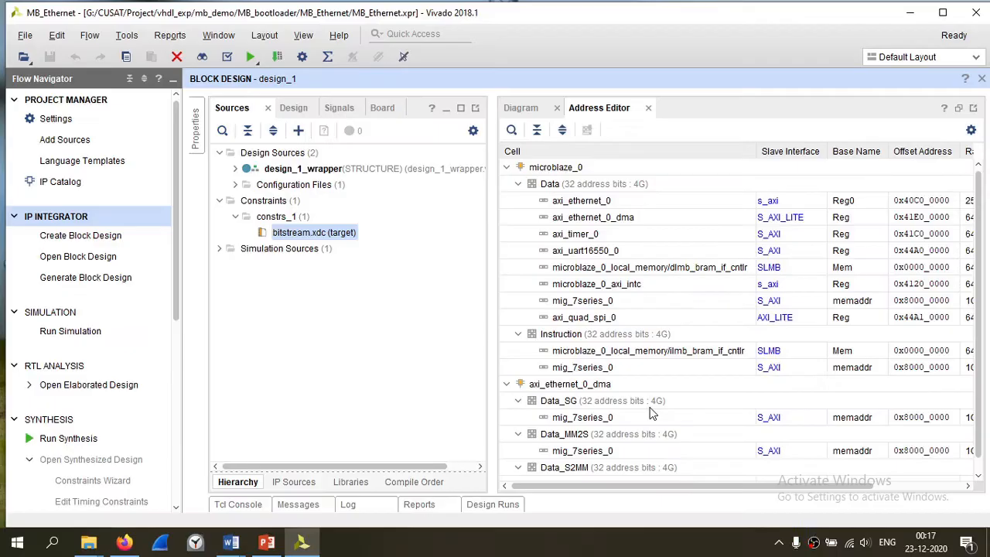
Generate the bitstream on the local host from the default launch directory, choosing the number of parallel jobs.
{"action": "scroll", "coordinate": [132, 271], "scroll_direction": "down", "scroll_amount": 5}
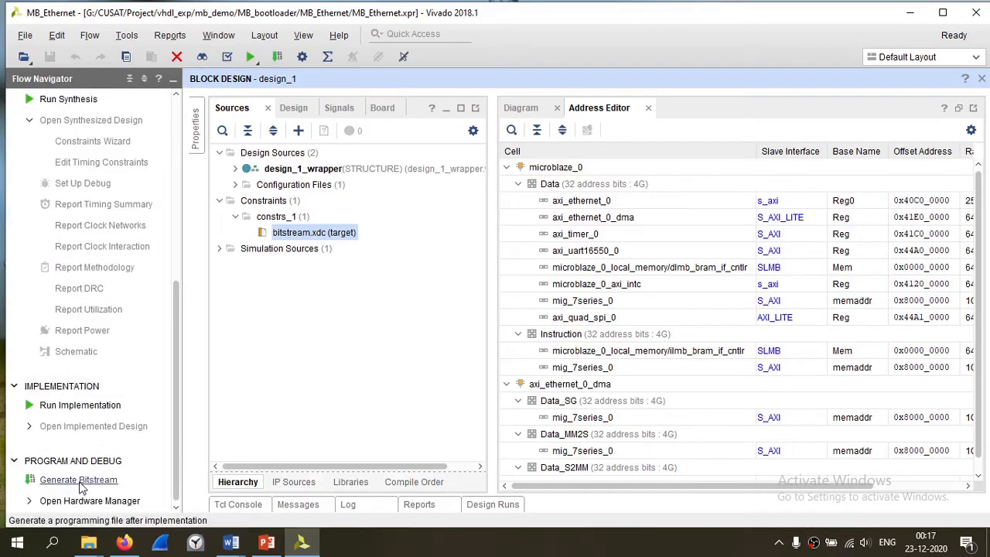
{"action": "left_click", "coordinate": [78, 480]}
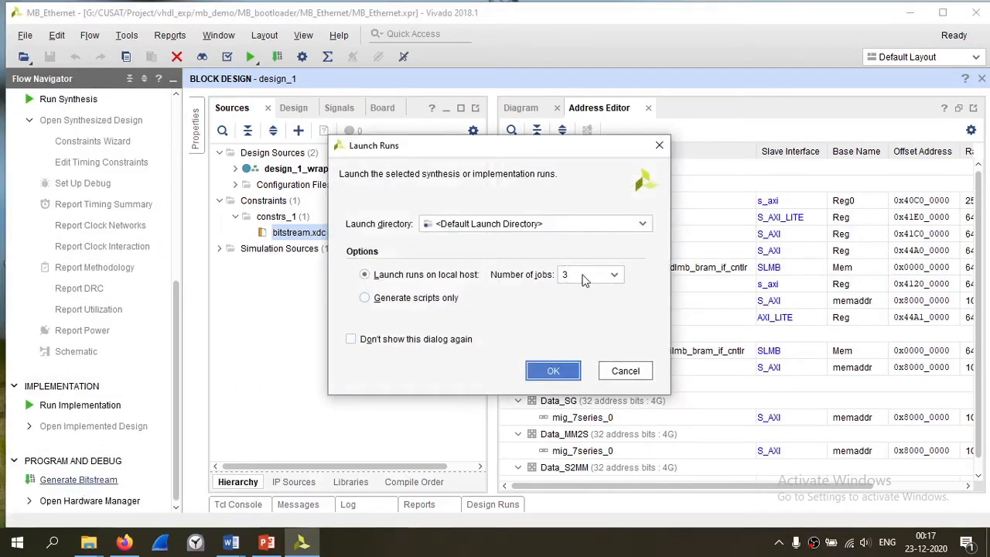
{"action": "left_click", "coordinate": [583, 276]}
{"action": "left_click", "coordinate": [586, 348]}
{"action": "left_click", "coordinate": [566, 371]}
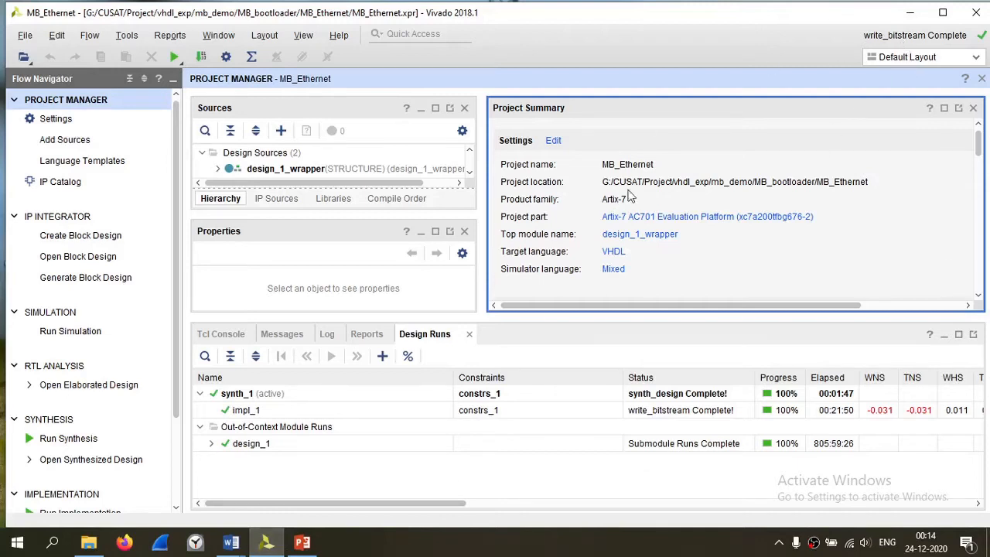
Export the hardware platform with the bitstream included, local to the project, overwriting the previously exported file.
{"action": "left_click", "coordinate": [25, 34]}
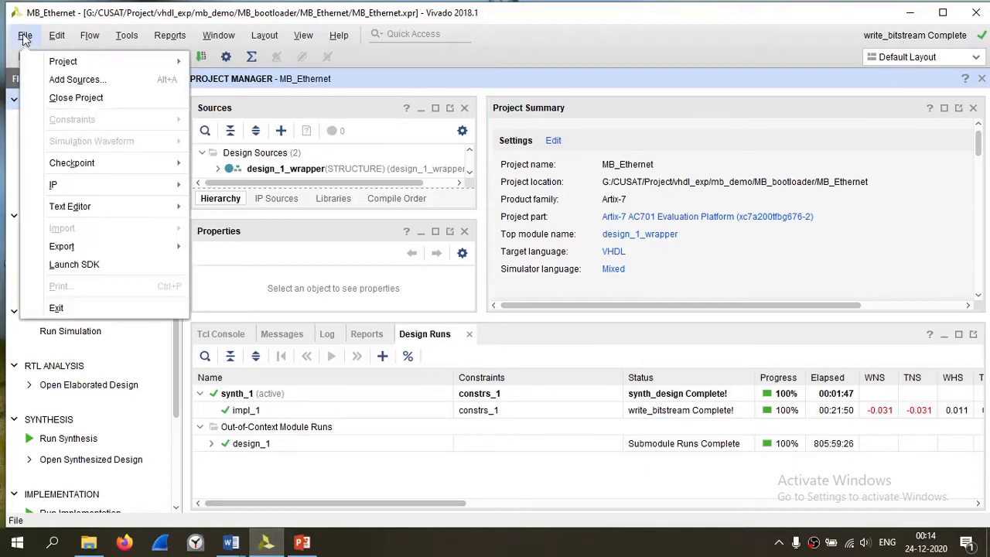
{"action": "mouse_move", "coordinate": [63, 247]}
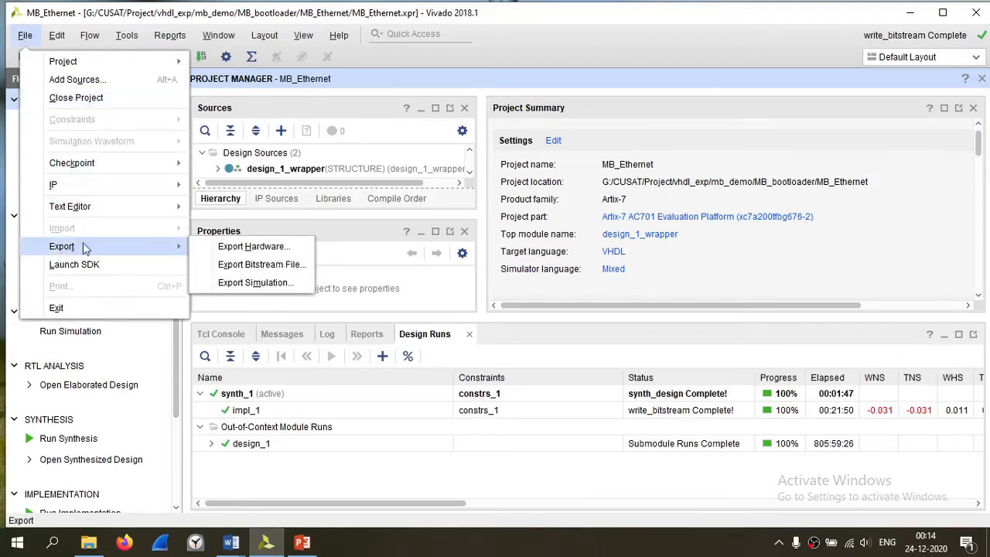
{"action": "left_click", "coordinate": [239, 248]}
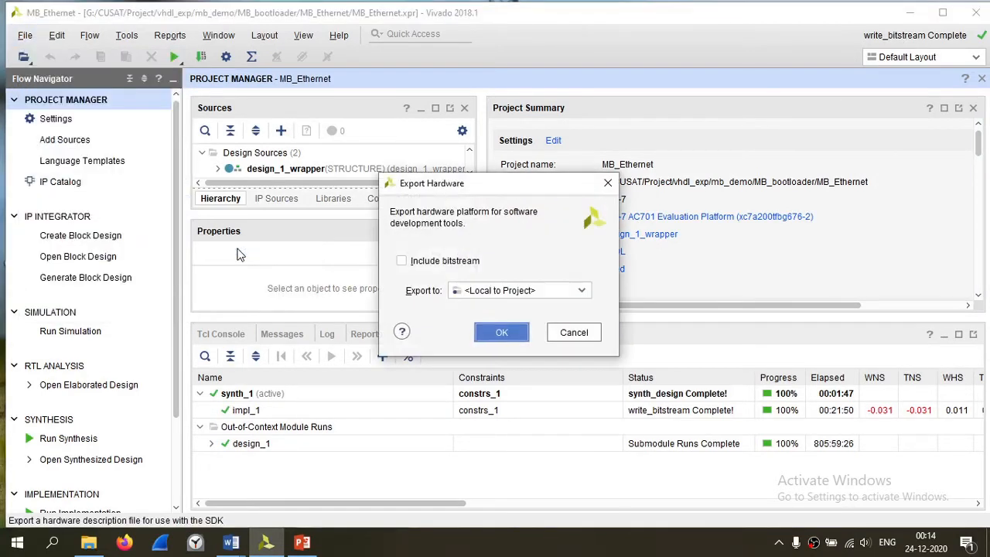
{"action": "left_click", "coordinate": [416, 262]}
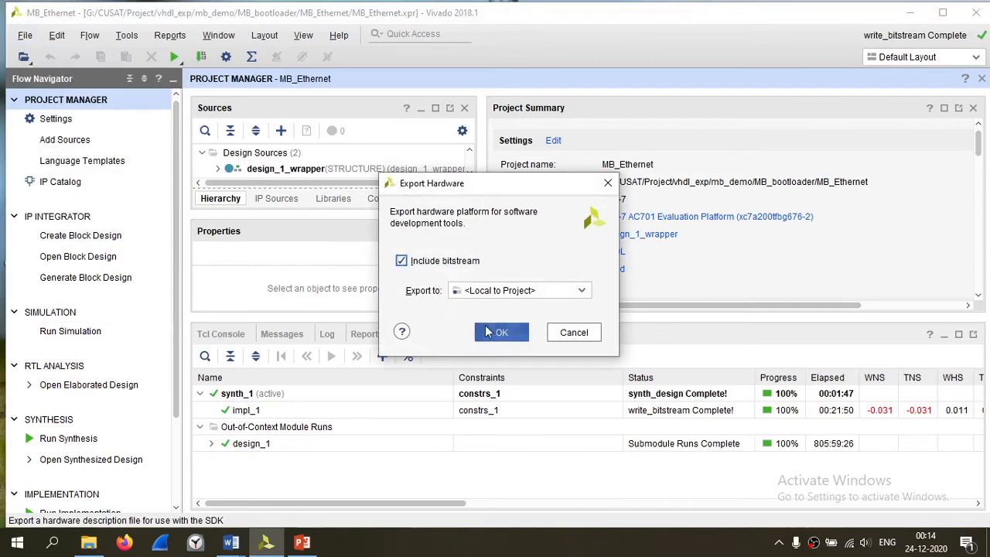
{"action": "left_click", "coordinate": [493, 338]}
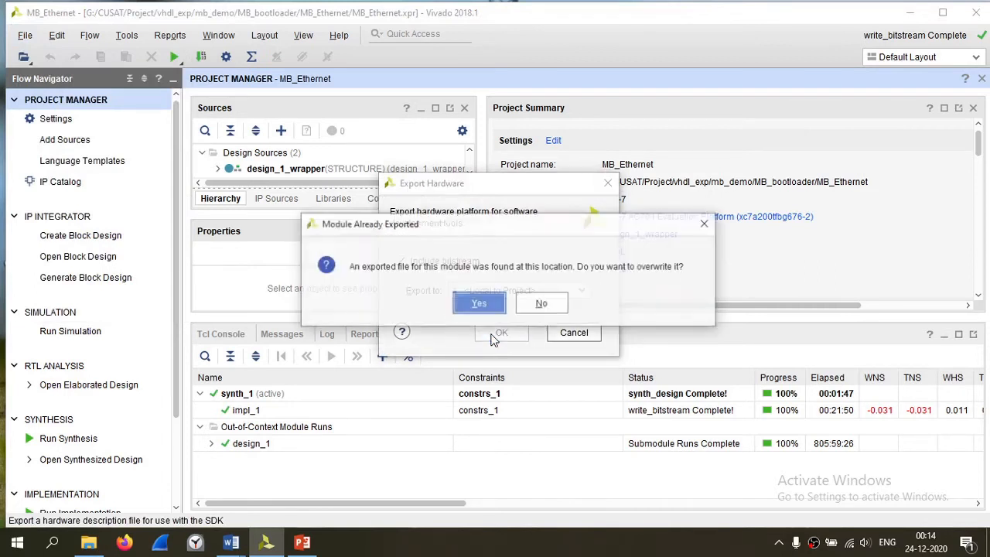
{"action": "left_click", "coordinate": [479, 306]}
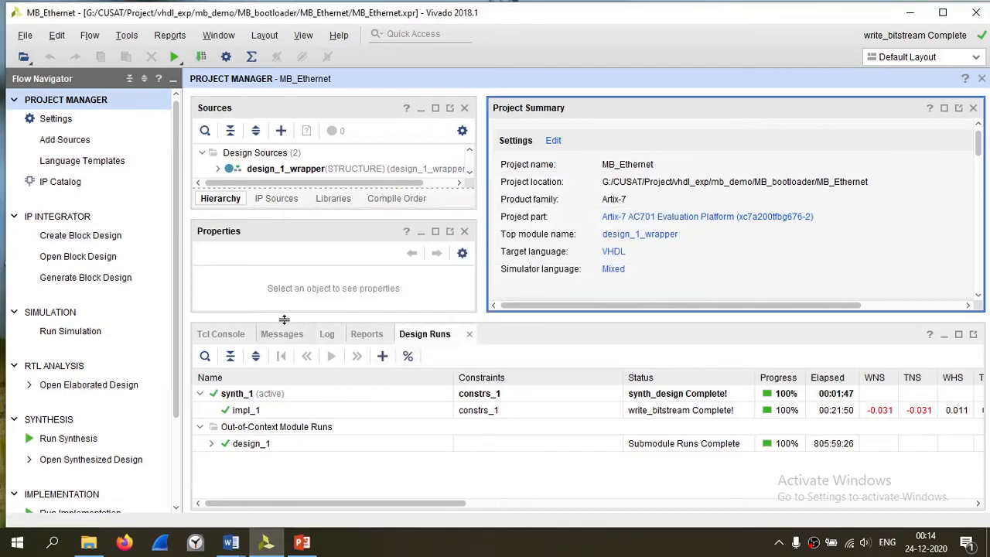
Launch Xilinx SDK for the exported hardware platform.
{"action": "left_click", "coordinate": [25, 35]}
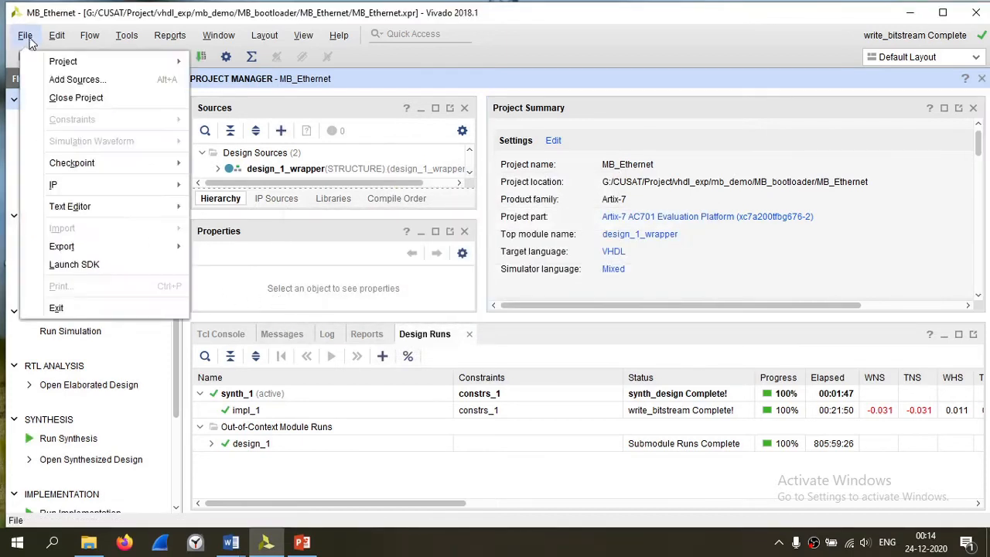
{"action": "left_click", "coordinate": [78, 265]}
{"action": "left_click", "coordinate": [488, 343]}
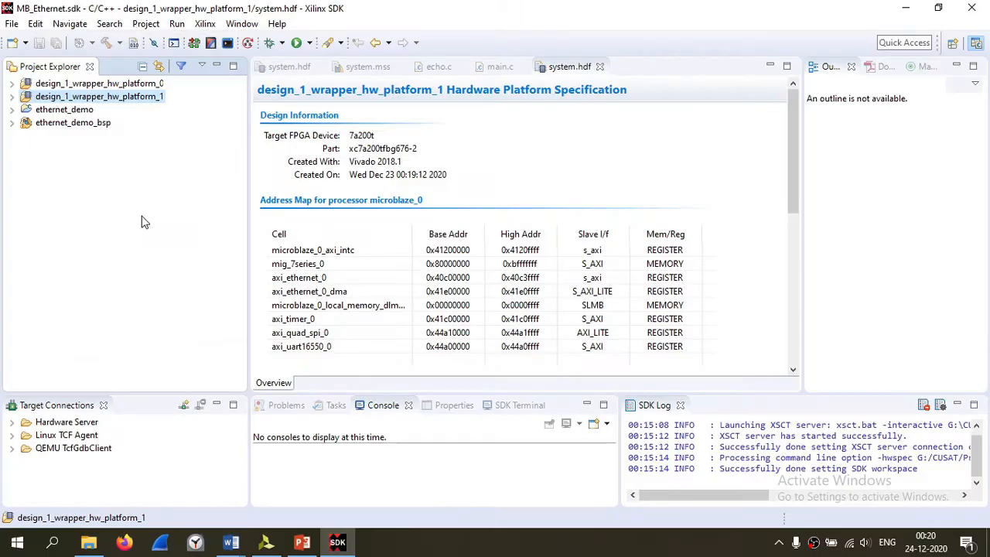
Set up a new application project named mb_bootloader that targets the hardware platform design_1_wrapper_hw_platform_1.
{"action": "left_click", "coordinate": [12, 24]}
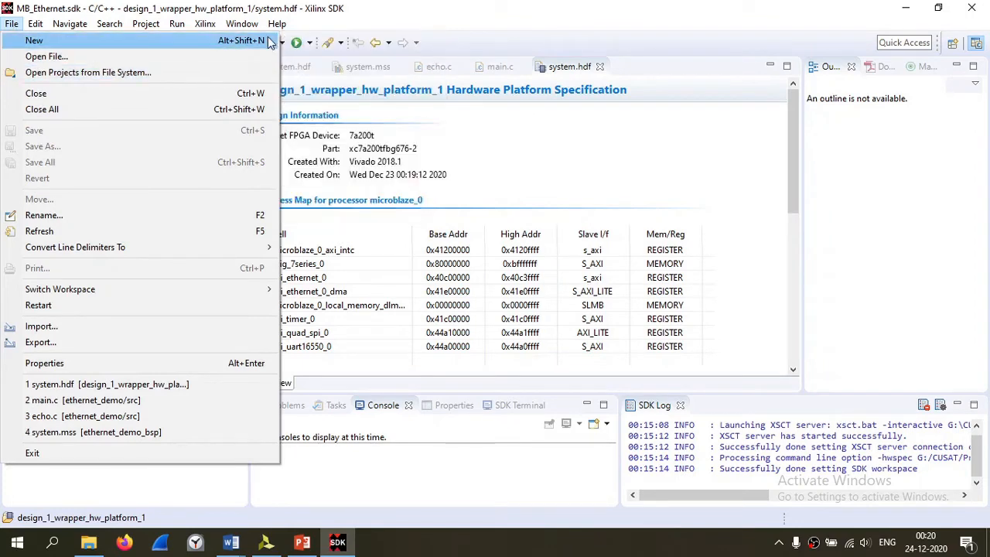
{"action": "mouse_move", "coordinate": [255, 40]}
{"action": "left_click", "coordinate": [333, 41]}
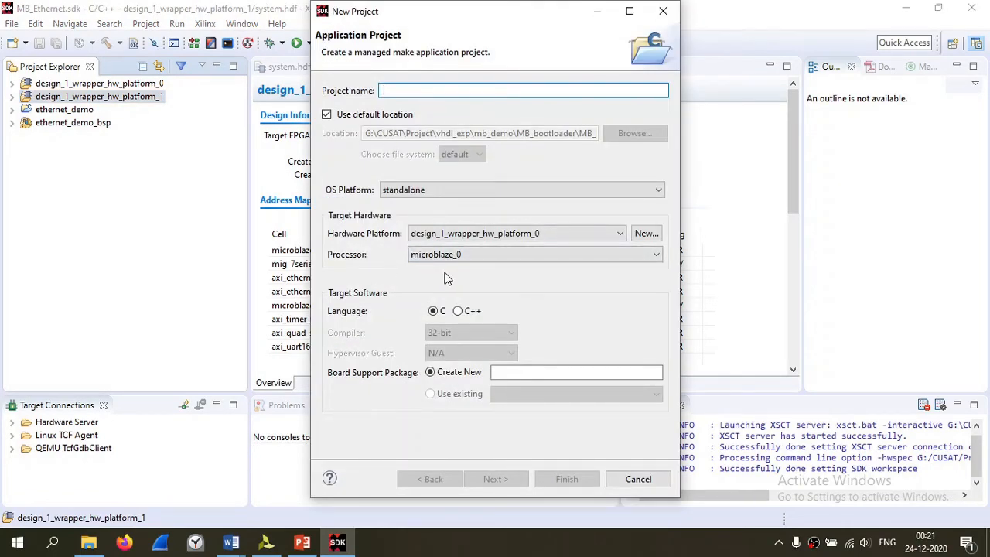
{"action": "type", "text": "mb_bootloader"}
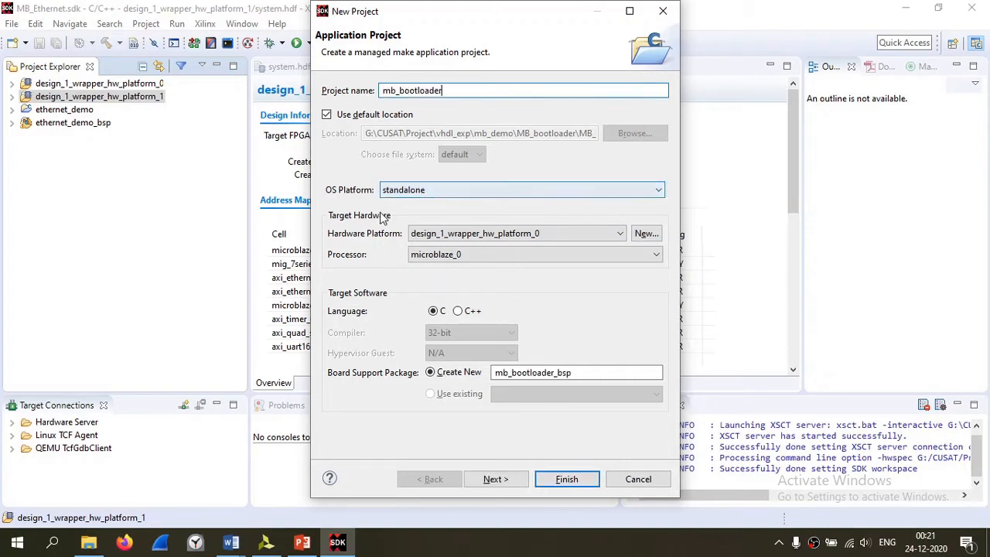
{"action": "left_click", "coordinate": [425, 234]}
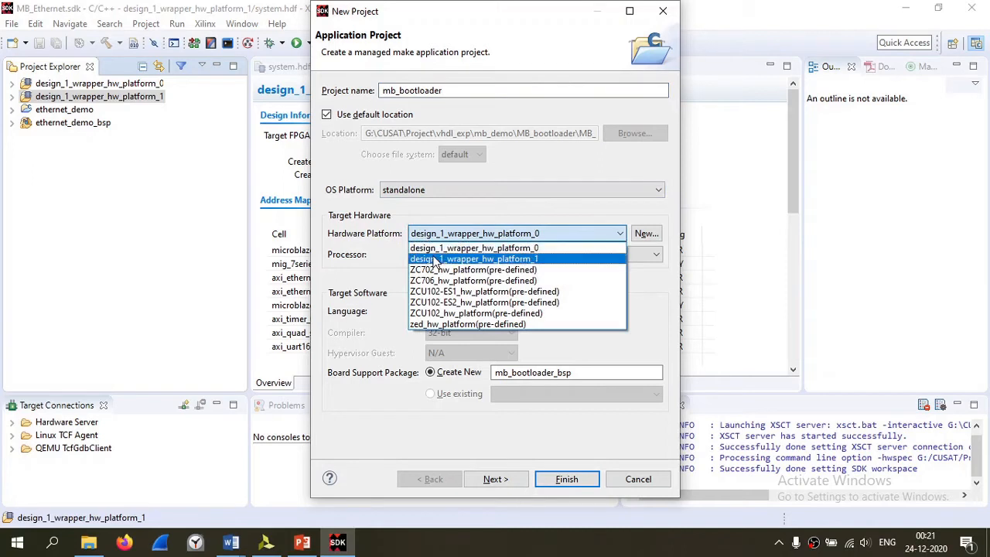
{"action": "left_click", "coordinate": [434, 259]}
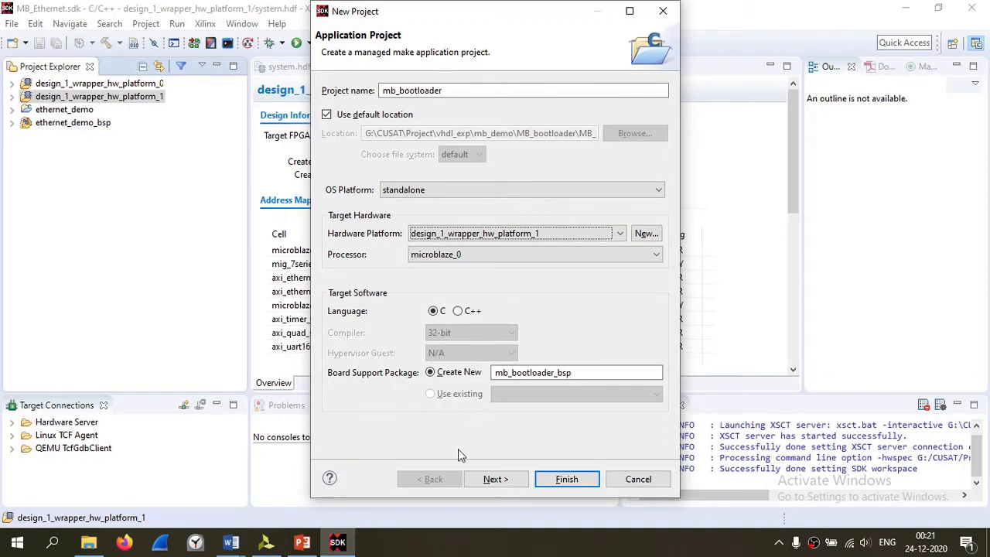
Create the mb_bootloader application from the SREC SPI Bootloader template.
{"action": "left_click", "coordinate": [495, 479]}
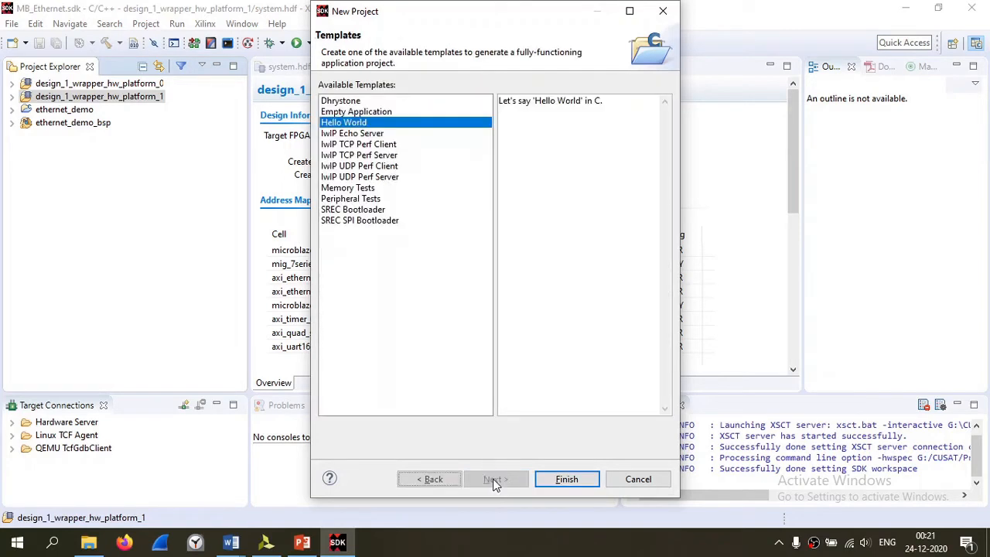
{"action": "left_click", "coordinate": [345, 222]}
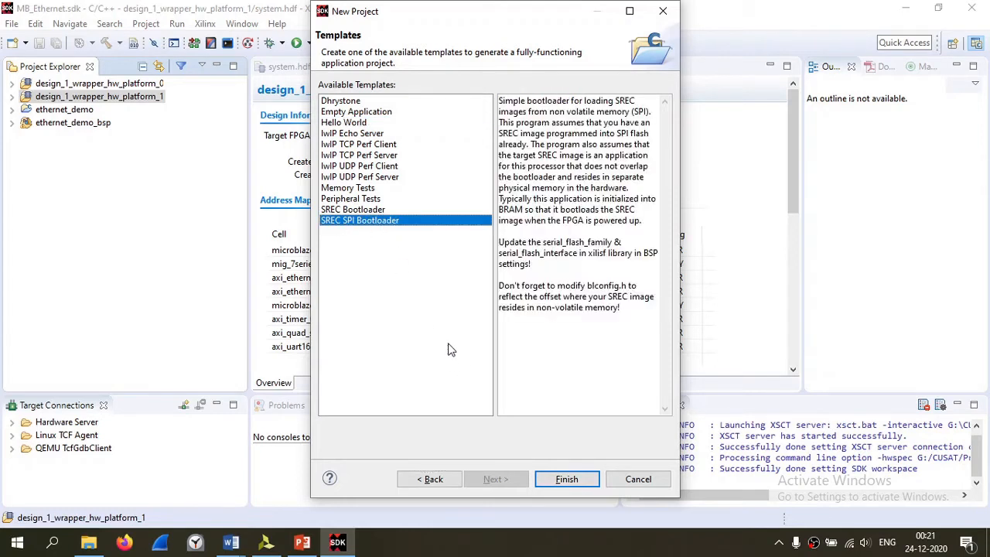
{"action": "left_click", "coordinate": [566, 479]}
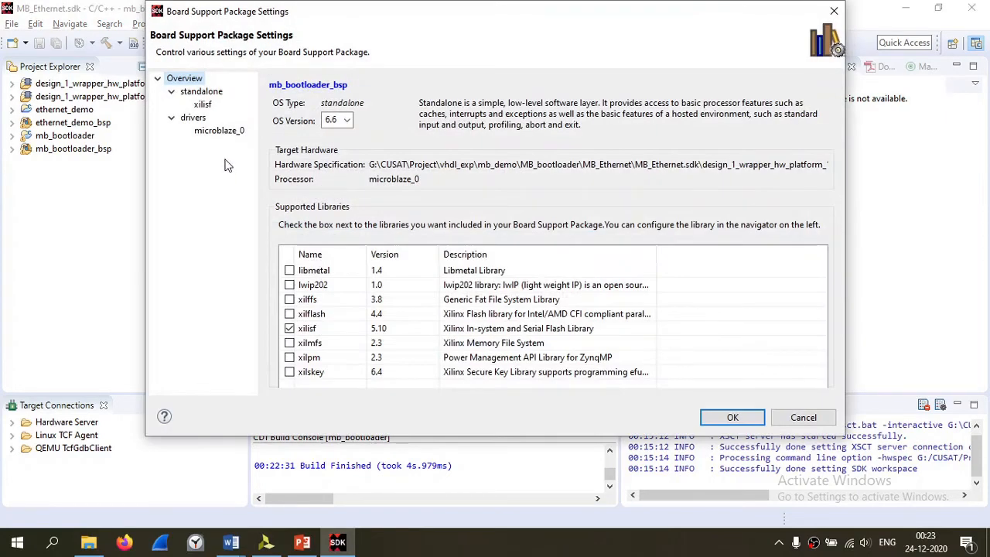
Check the flash family options of the xilisf library in the mb_bootloader_bsp settings and set serial_flash_family to 5.
{"action": "left_click", "coordinate": [202, 105]}
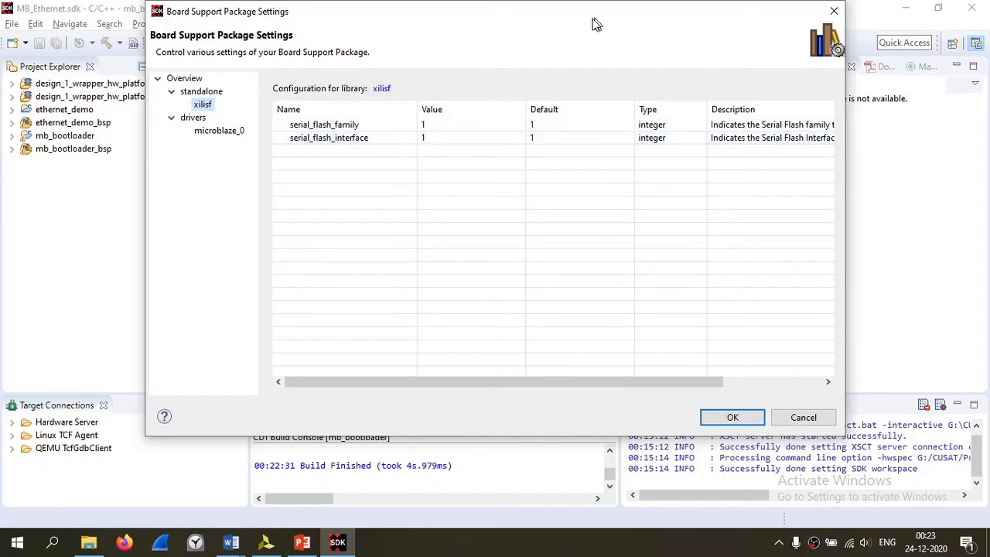
{"action": "left_click_drag", "start_coordinate": [592, 23], "coordinate": [466, 38]}
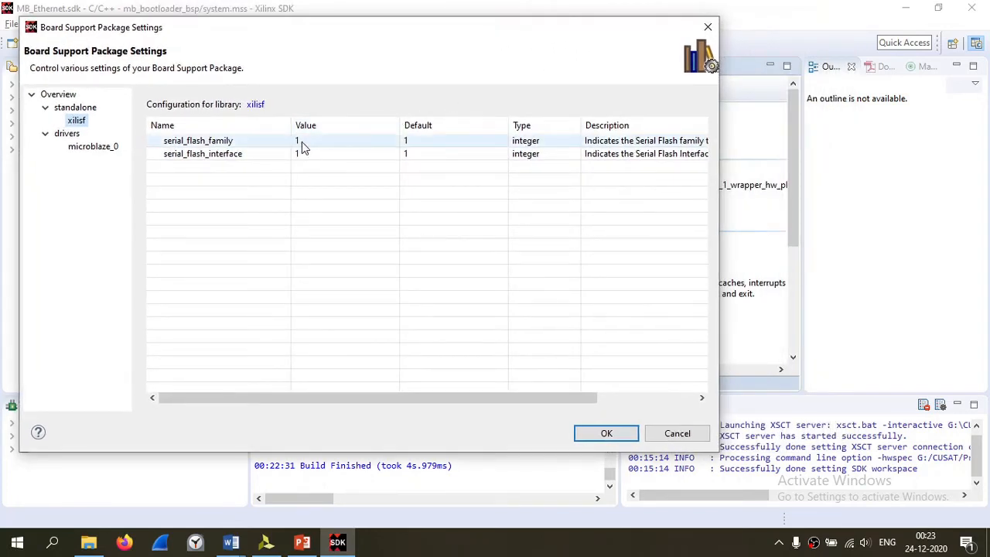
{"action": "left_click_drag", "start_coordinate": [408, 399], "coordinate": [530, 415]}
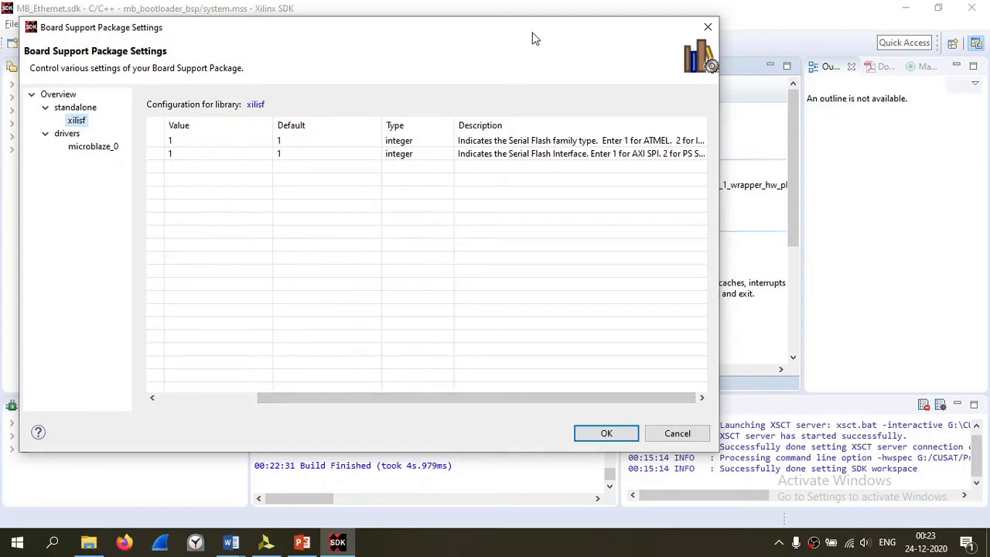
{"action": "left_click_drag", "start_coordinate": [530, 36], "coordinate": [413, 36]}
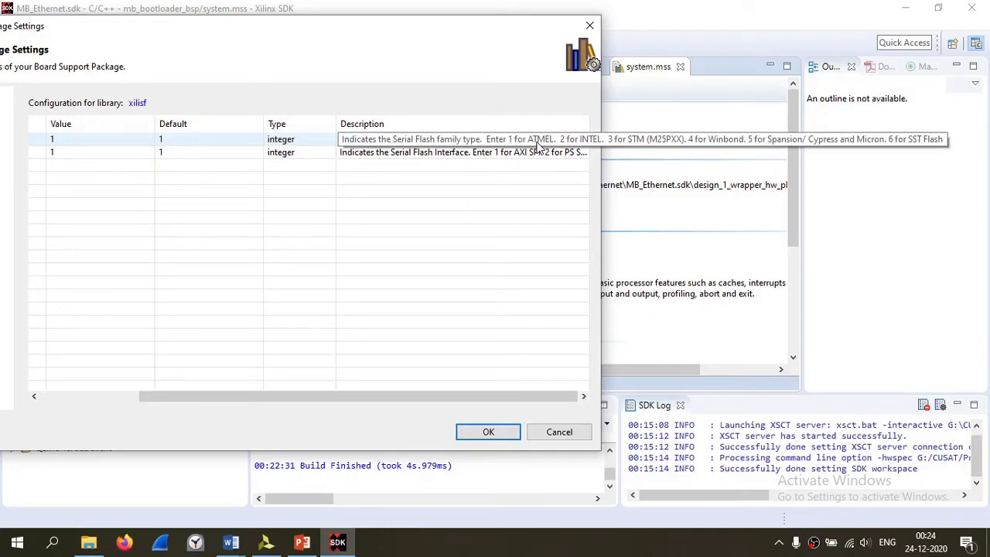
{"action": "left_click_drag", "start_coordinate": [363, 24], "coordinate": [517, 39]}
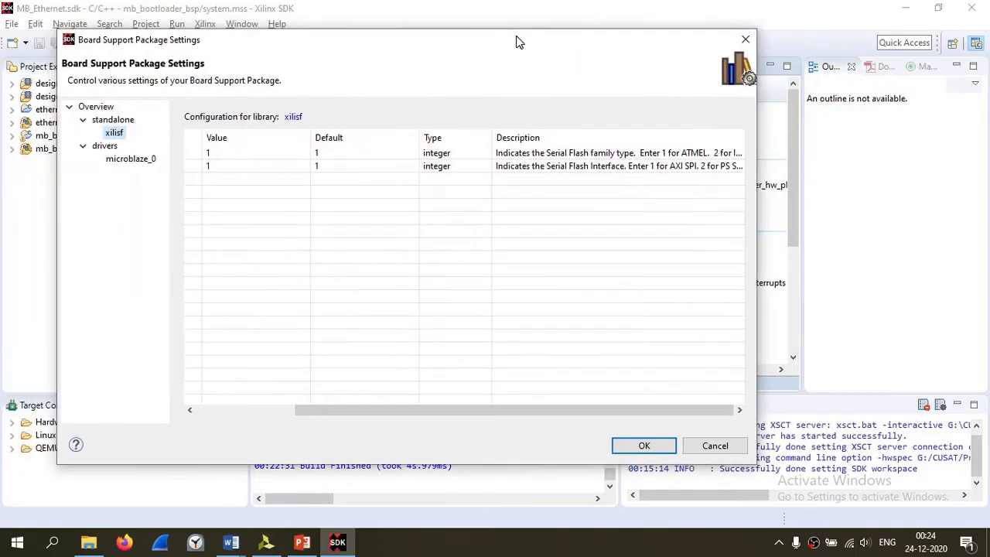
{"action": "left_click", "coordinate": [222, 154]}
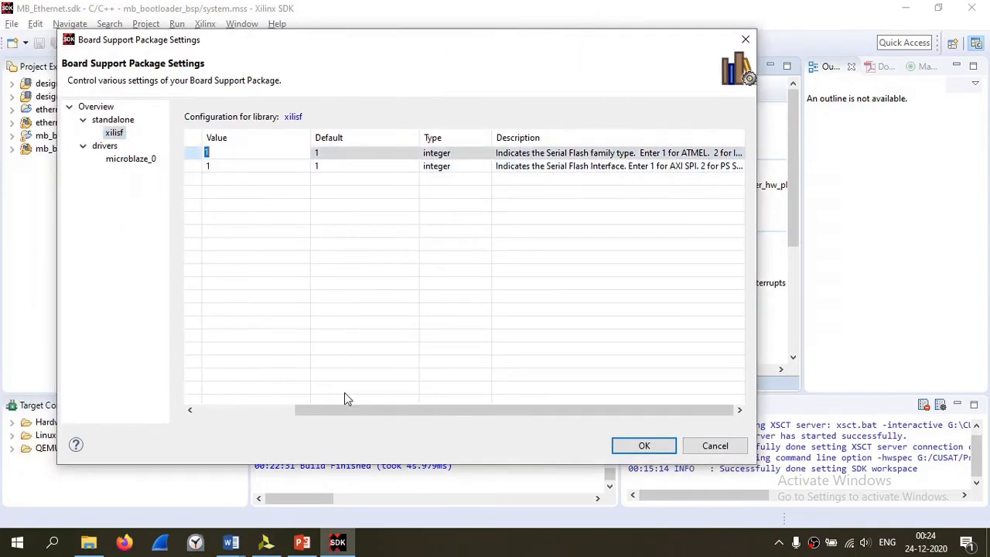
{"action": "key", "text": "Return"}
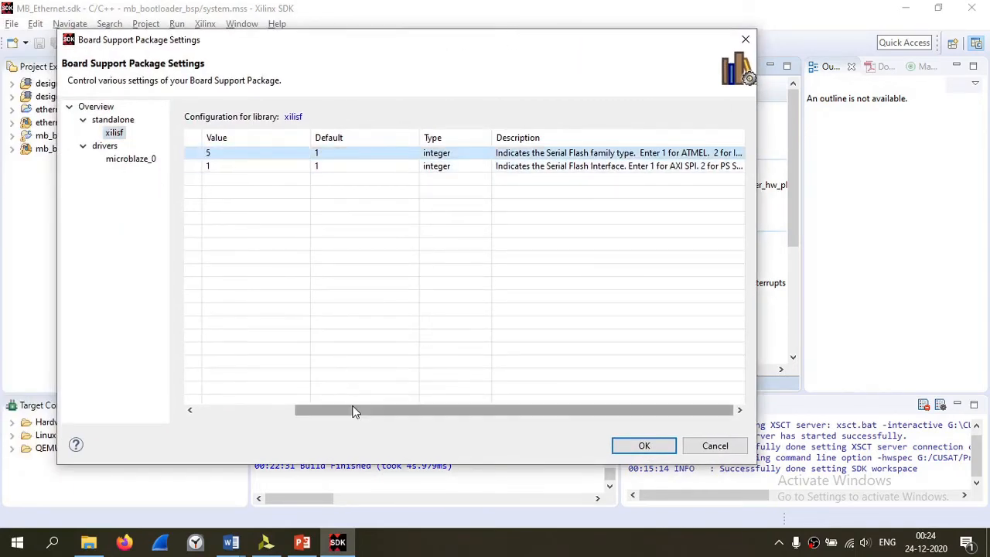
Review the serial_flash_interface parameter and its description, and apply the board support package settings.
{"action": "left_click_drag", "start_coordinate": [353, 410], "coordinate": [251, 432]}
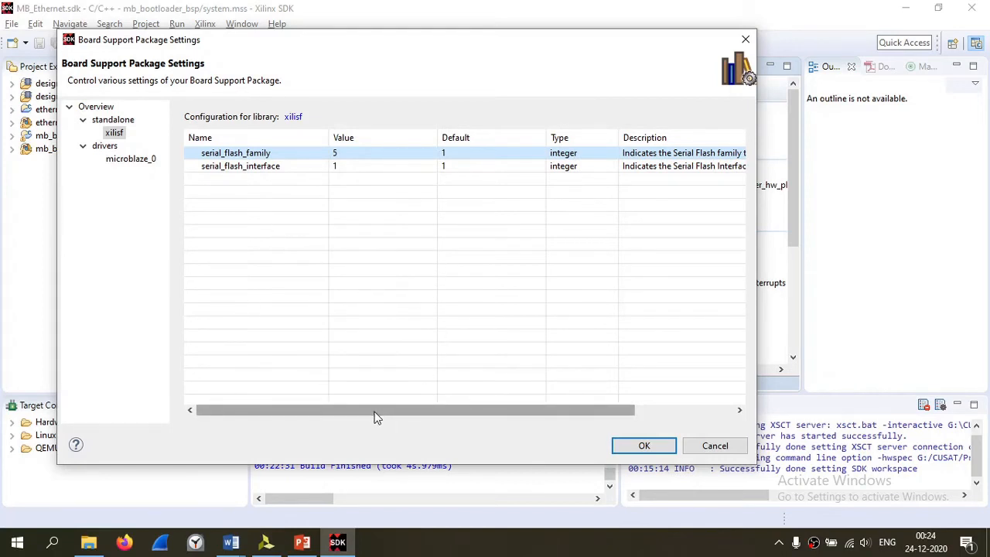
{"action": "left_click_drag", "start_coordinate": [376, 414], "coordinate": [468, 424]}
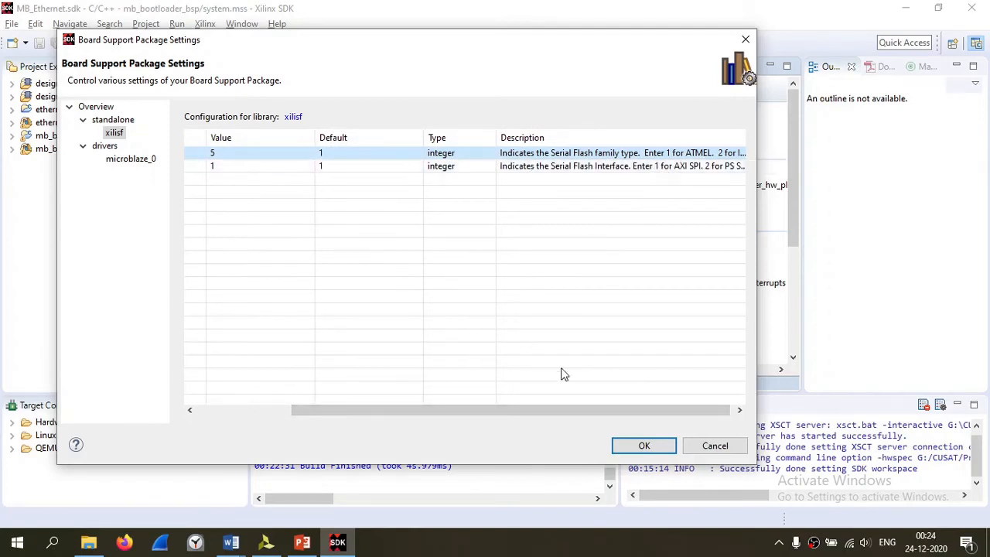
{"action": "left_click_drag", "start_coordinate": [493, 413], "coordinate": [344, 394]}
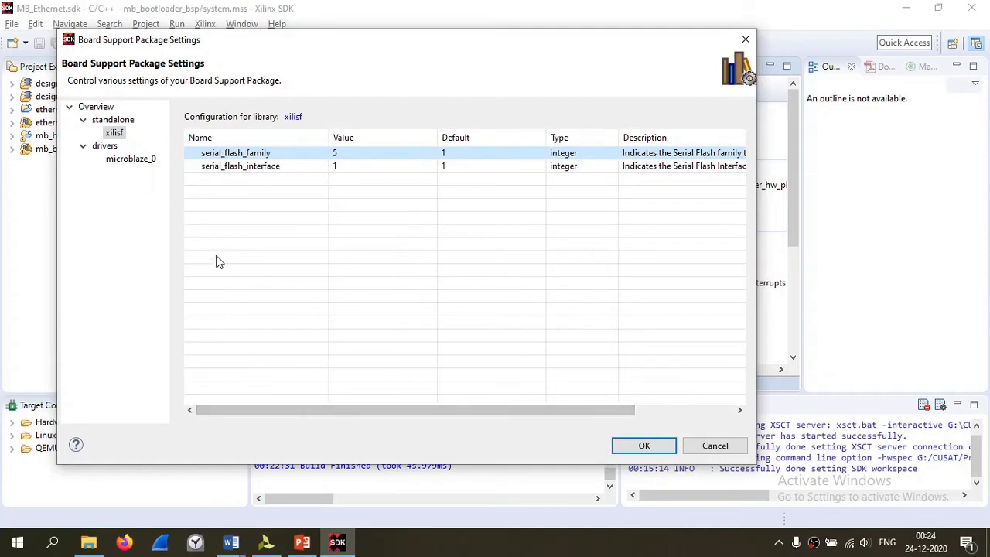
{"action": "left_click", "coordinate": [628, 446]}
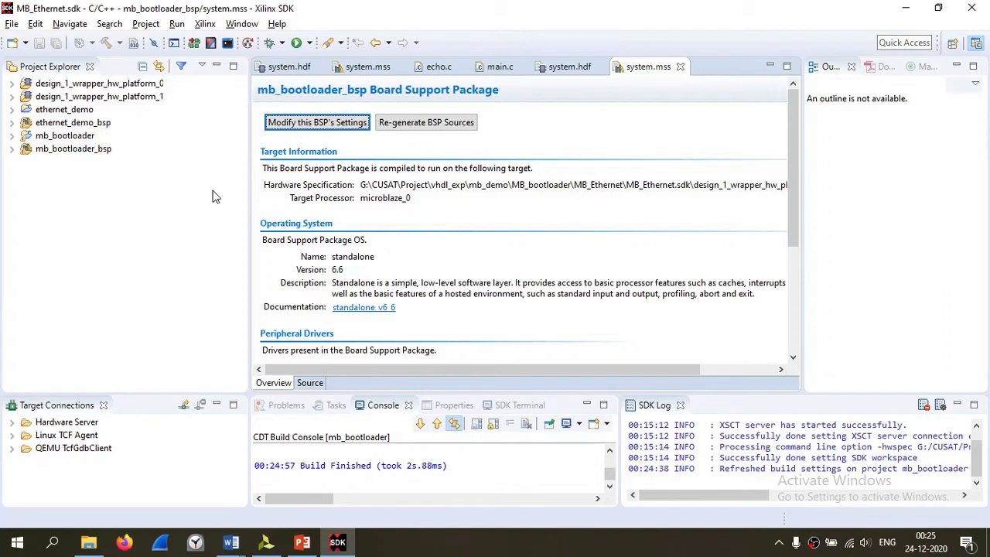
Open blconfig.h from the src folder of mb_bootloader and locate the FLASH_IMAGE_BASEADDR definition.
{"action": "left_click", "coordinate": [13, 136]}
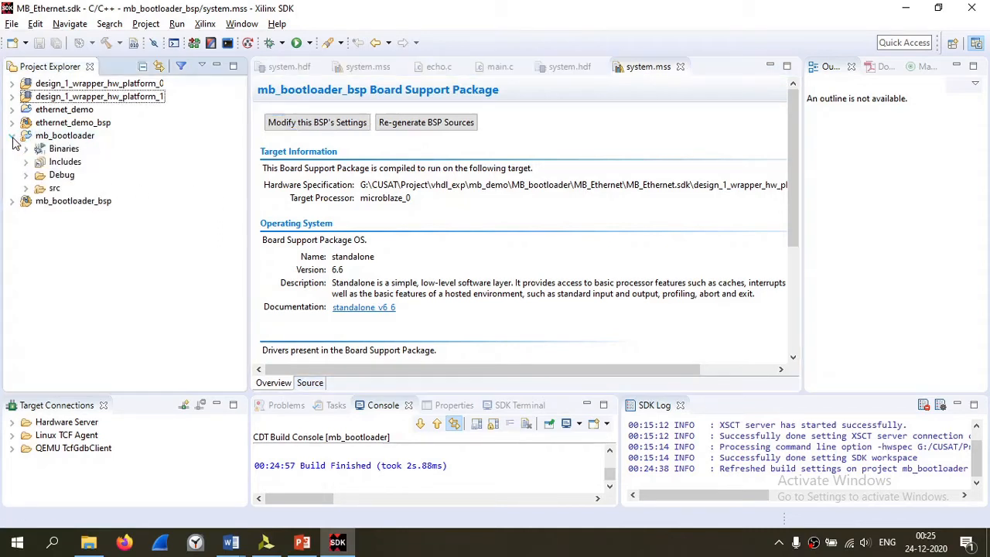
{"action": "left_click", "coordinate": [26, 188]}
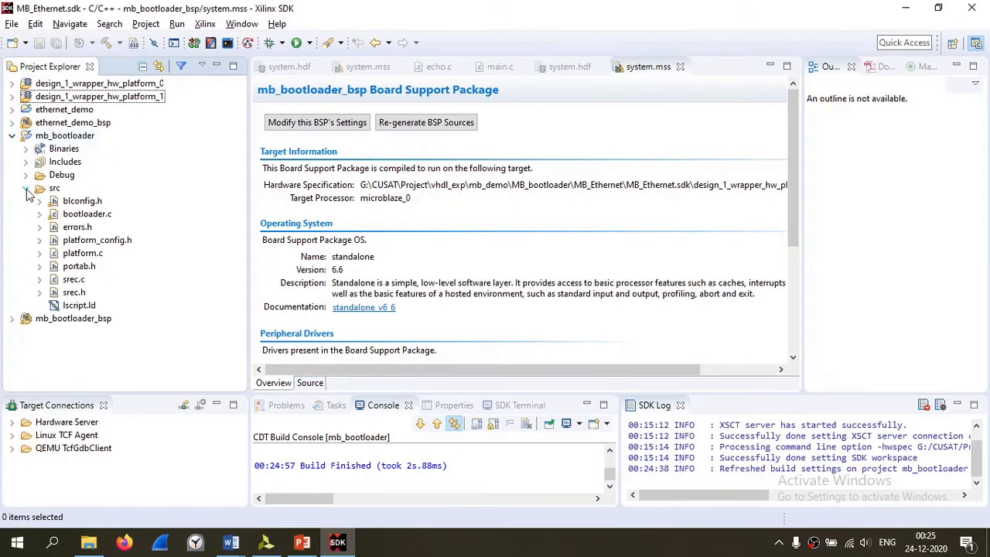
{"action": "double_click", "coordinate": [82, 203]}
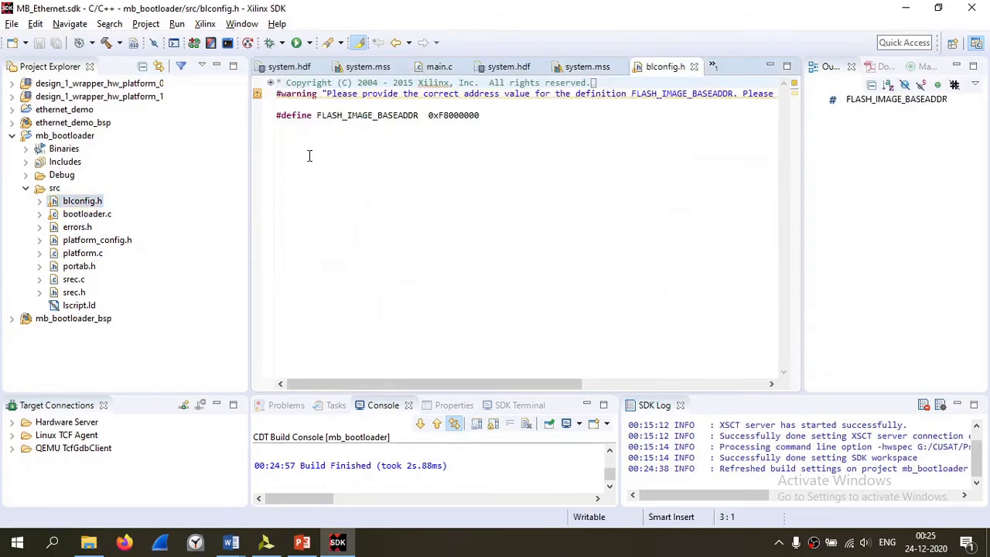
{"action": "double_click", "coordinate": [377, 114]}
{"action": "left_click", "coordinate": [402, 137]}
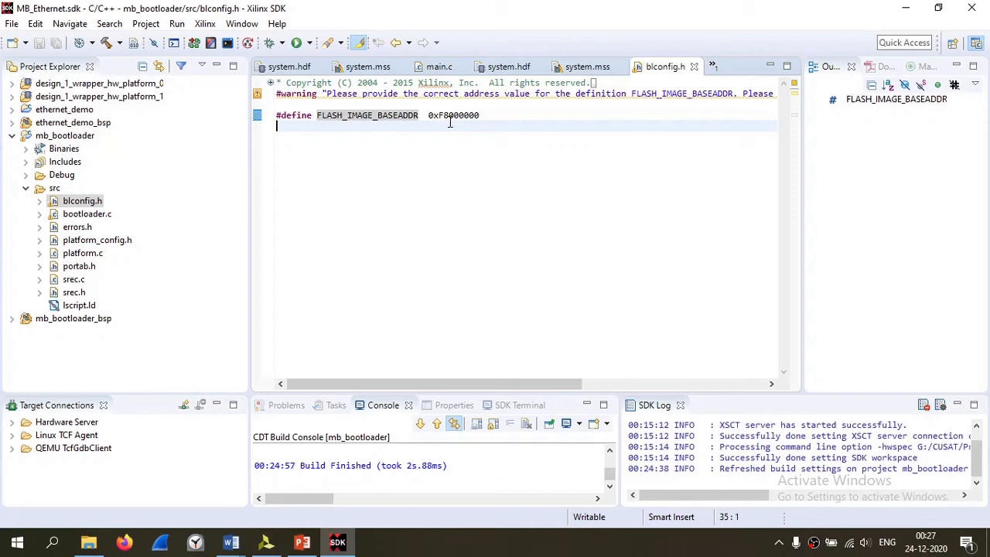
Set FLASH_IMAGE_BASEADDR to 0x01000000 and save blconfig.h.
{"action": "left_click", "coordinate": [449, 118]}
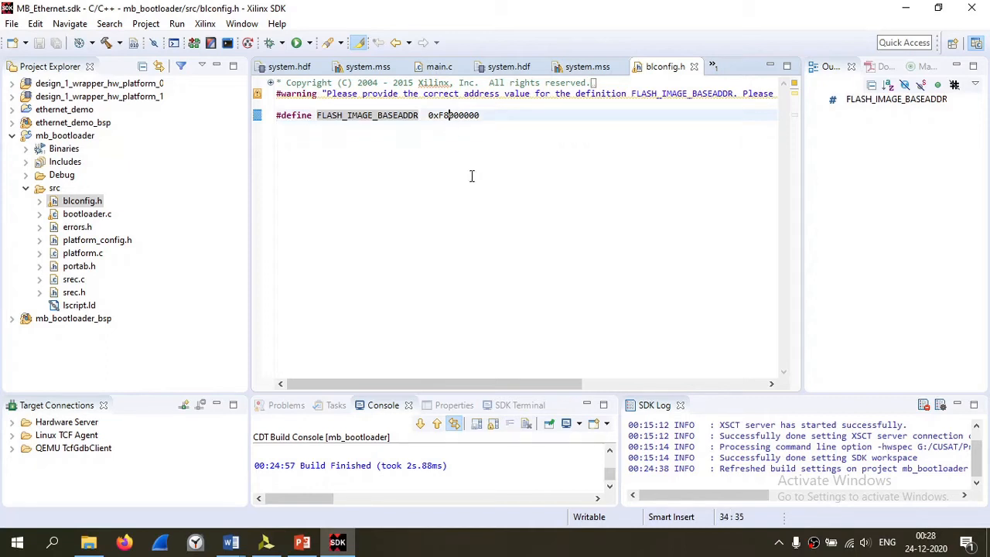
{"action": "key", "text": "BackSpace"}
{"action": "key", "text": "BackSpace"}
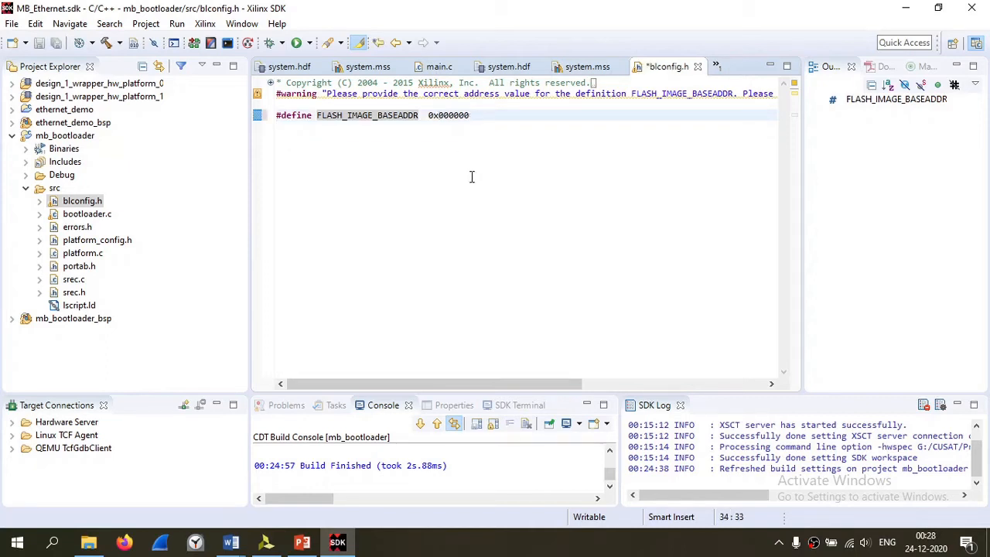
{"action": "type", "text": "01"}
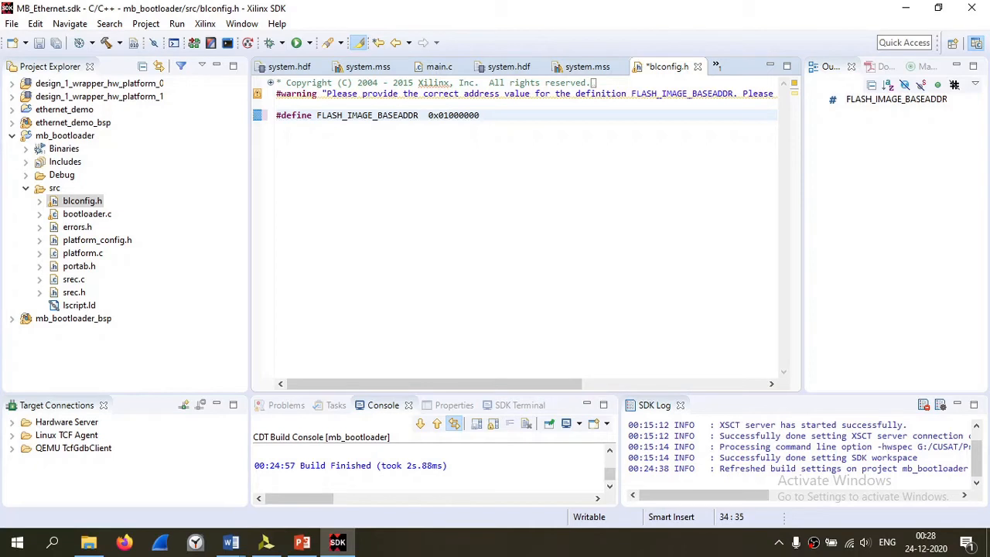
{"action": "left_click_drag", "start_coordinate": [480, 115], "coordinate": [427, 116]}
{"action": "left_click", "coordinate": [436, 141]}
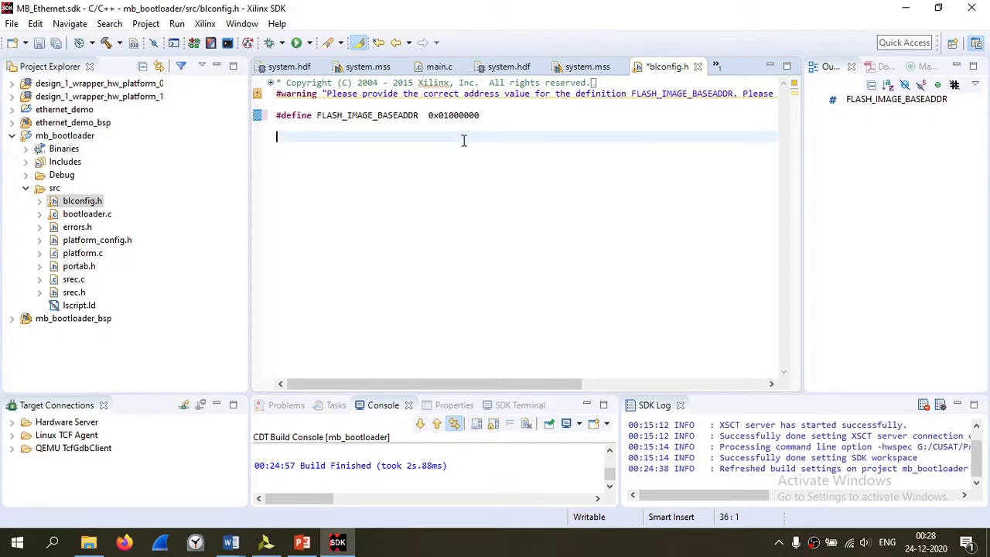
{"action": "key", "text": "ctrl+s"}
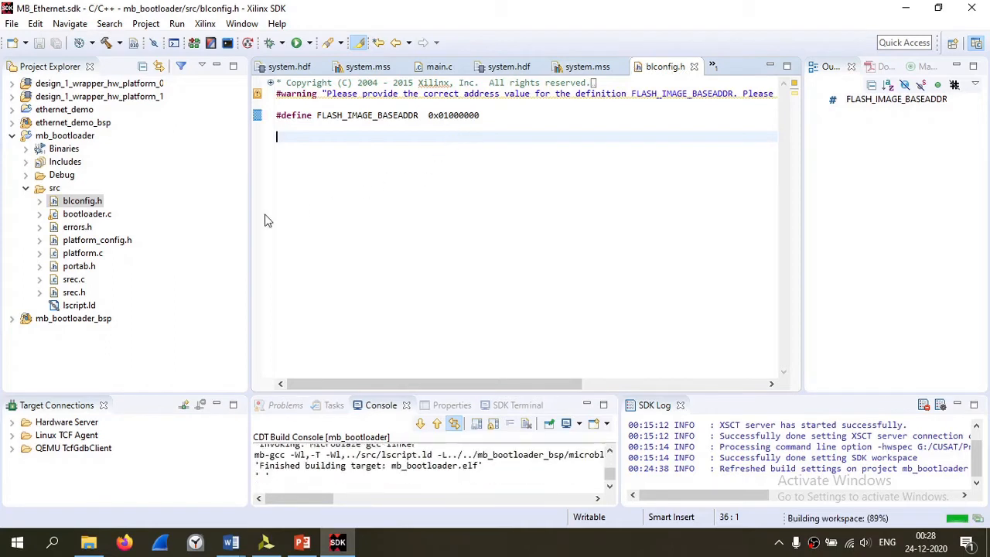
Comment out the VERBOSE definition in the mb_bootloader source file bootloader.c and save the file.
{"action": "left_click", "coordinate": [85, 213]}
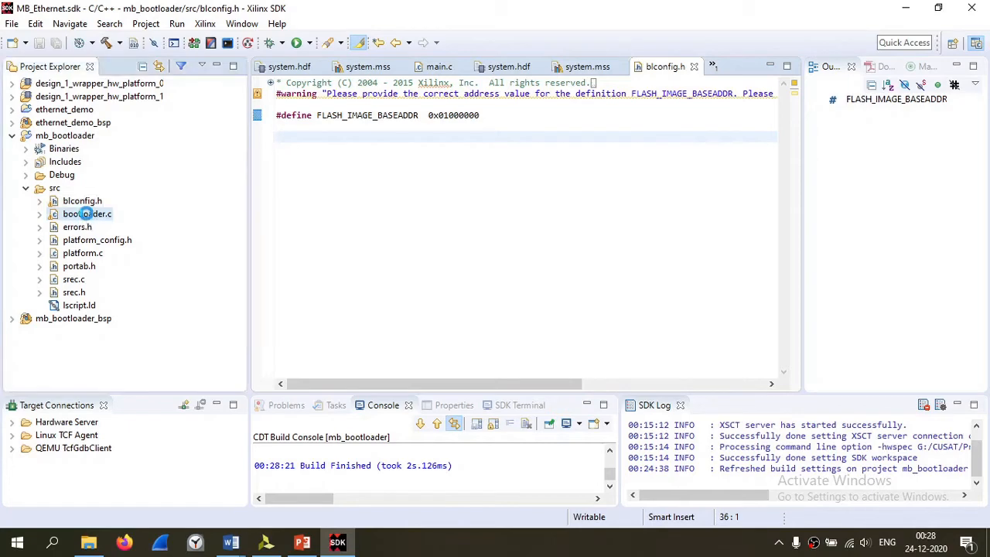
{"action": "double_click", "coordinate": [86, 213]}
{"action": "scroll", "coordinate": [255, 255], "scroll_direction": "down", "scroll_amount": 6}
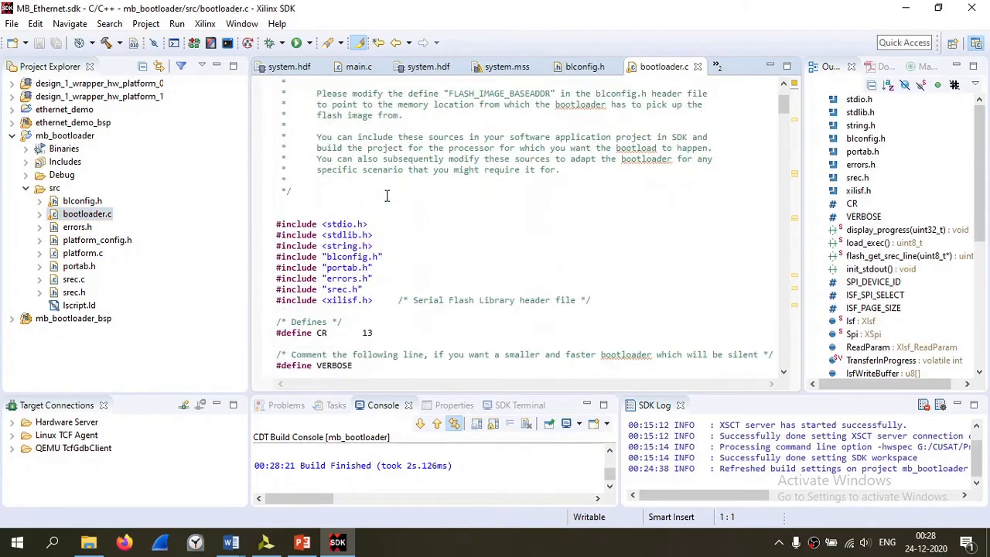
{"action": "scroll", "coordinate": [386, 196], "scroll_direction": "down", "scroll_amount": 3}
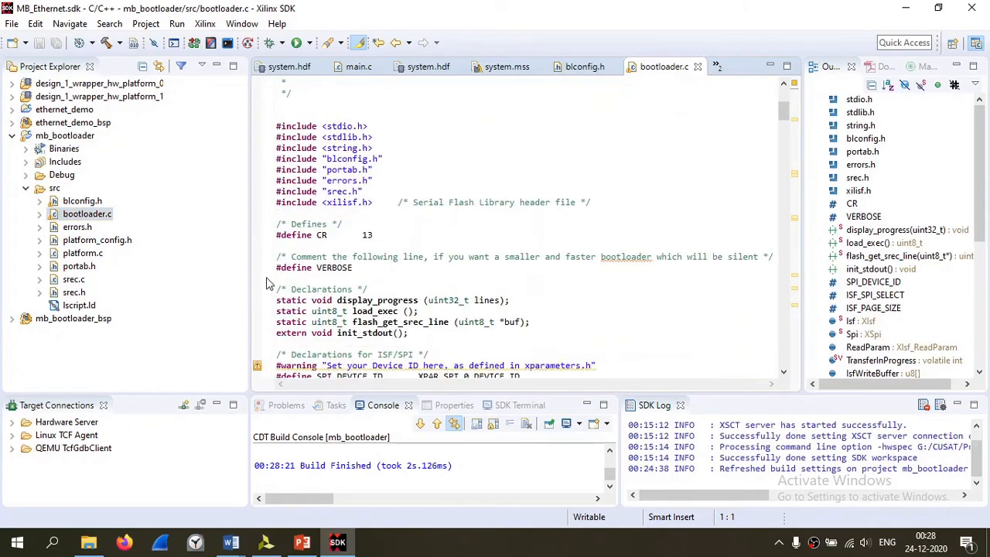
{"action": "left_click", "coordinate": [276, 268]}
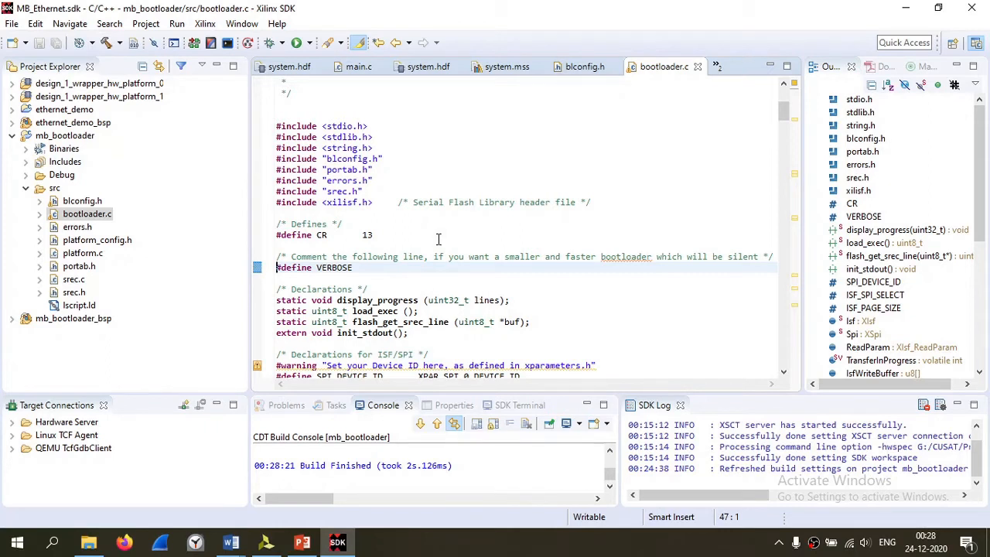
{"action": "type", "text": "//"}
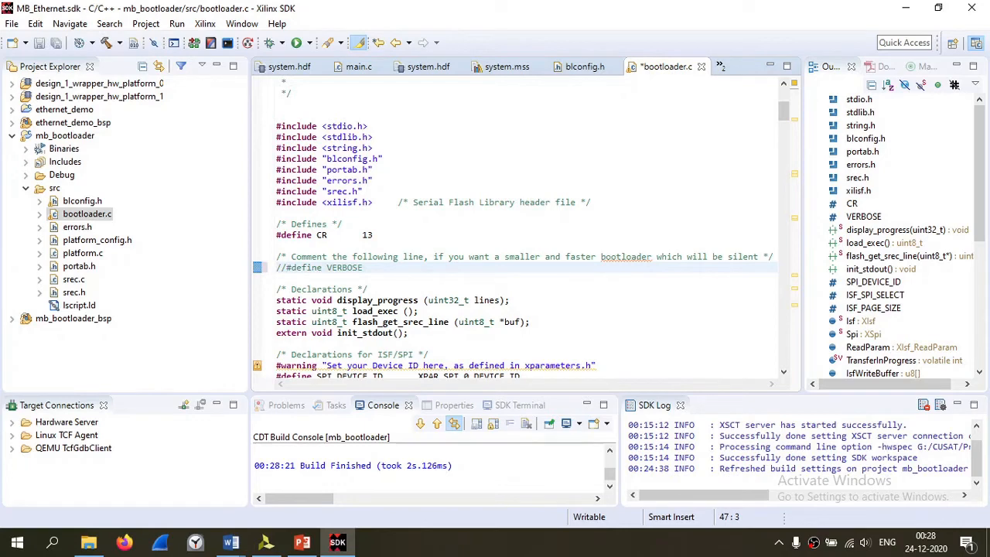
{"action": "key", "text": "ctrl+s"}
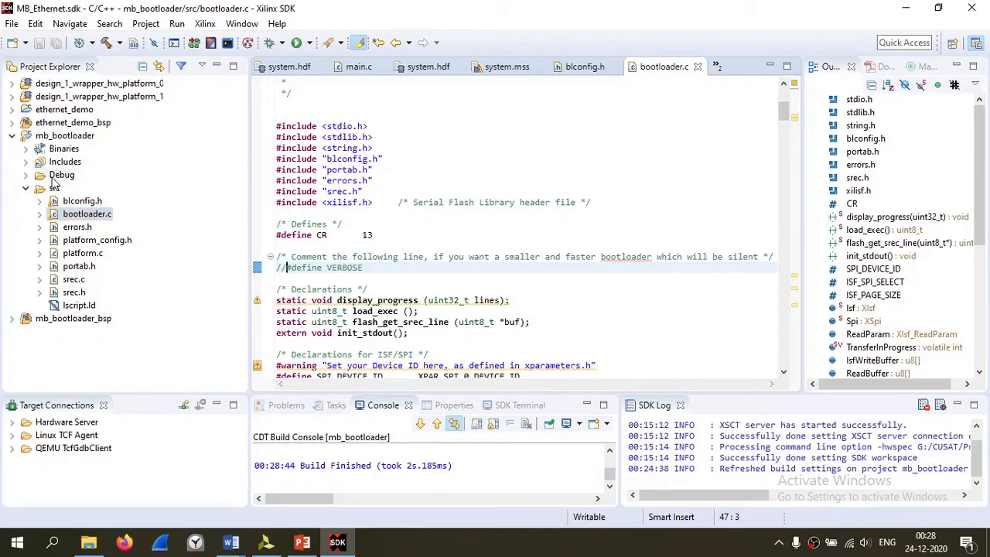
Locate the built mb_bootloader.elf in the Debug folder of the mb_bootloader project.
{"action": "left_click", "coordinate": [26, 175]}
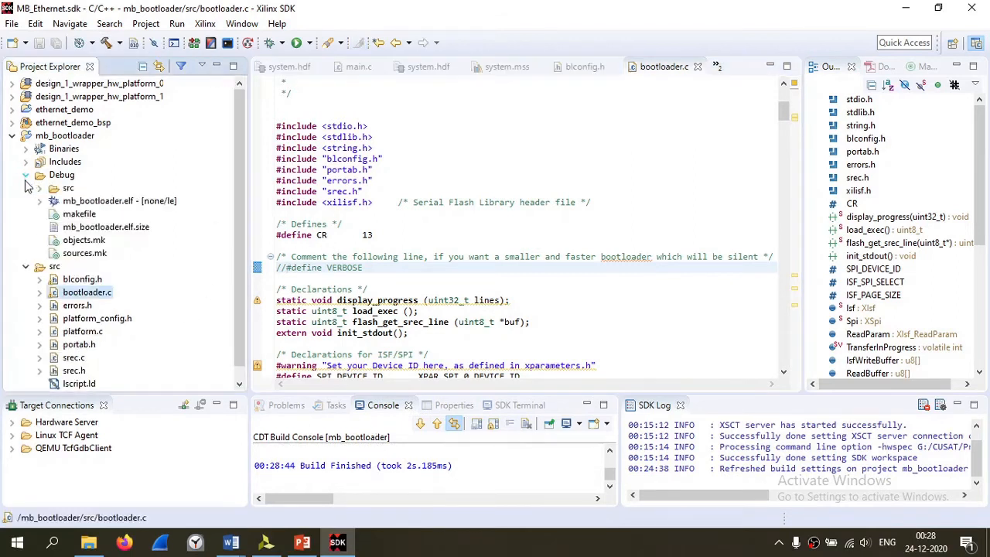
{"action": "left_click", "coordinate": [91, 203]}
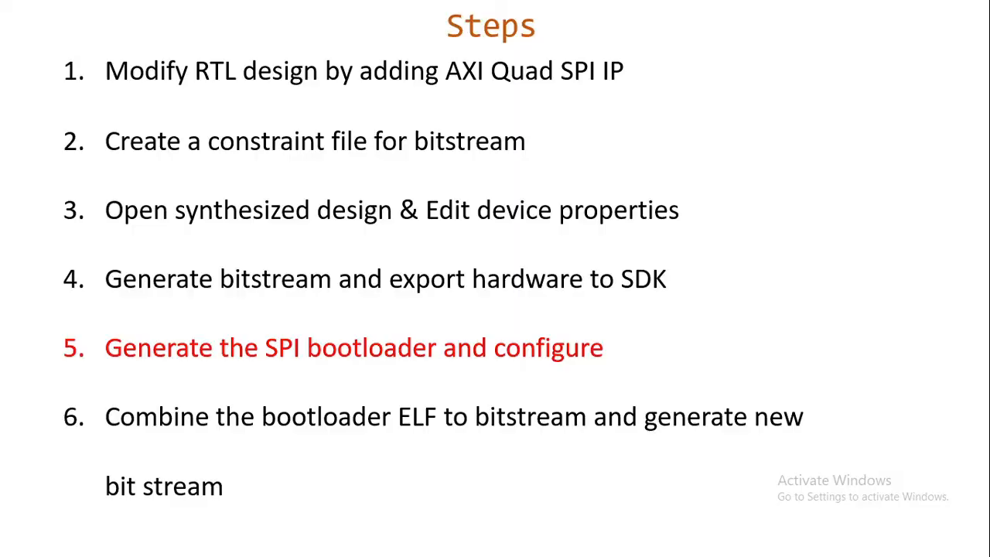
{"action": "key", "text": "Right"}
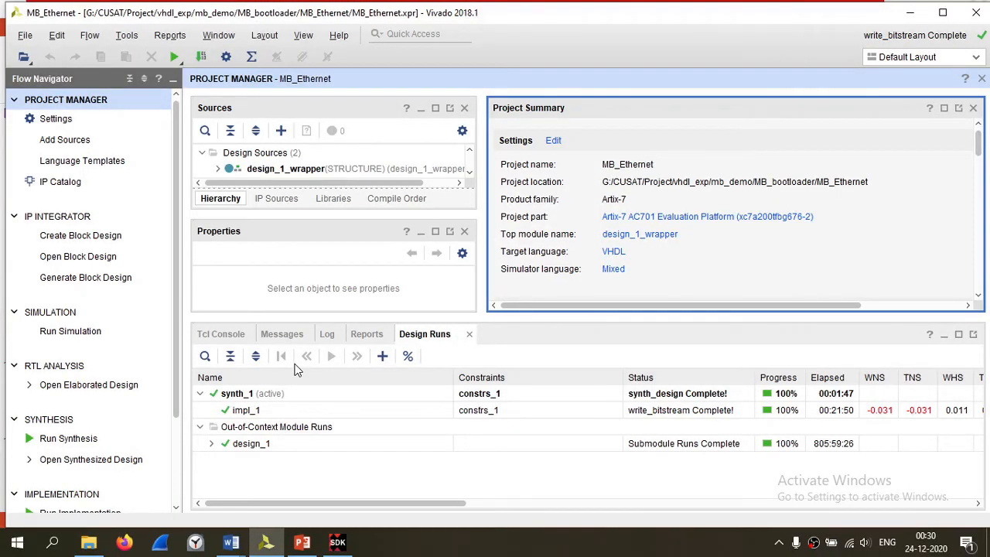
In the Vivado project, open the ELF file selection for the microblaze_0 processor under Design Sources.
{"action": "left_click", "coordinate": [132, 41]}
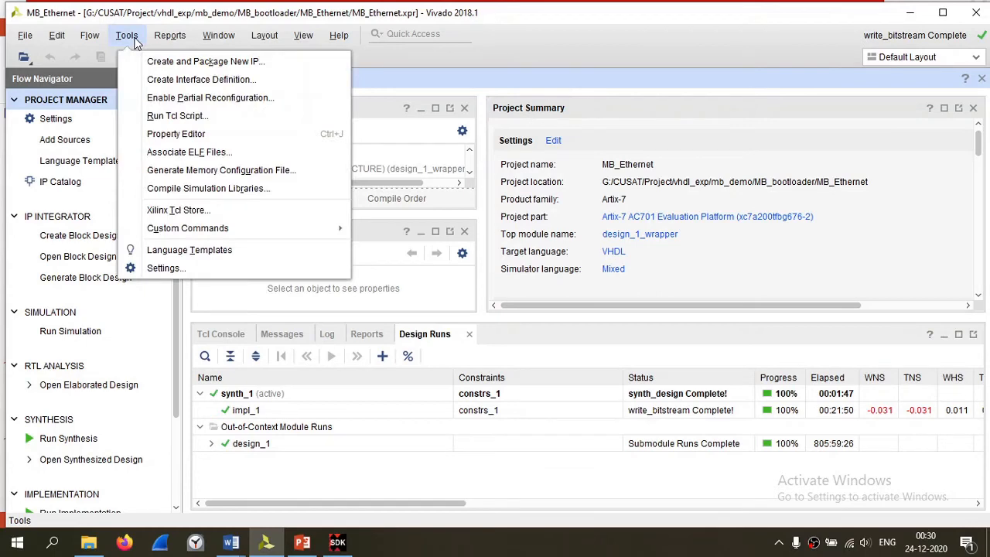
{"action": "left_click", "coordinate": [210, 153]}
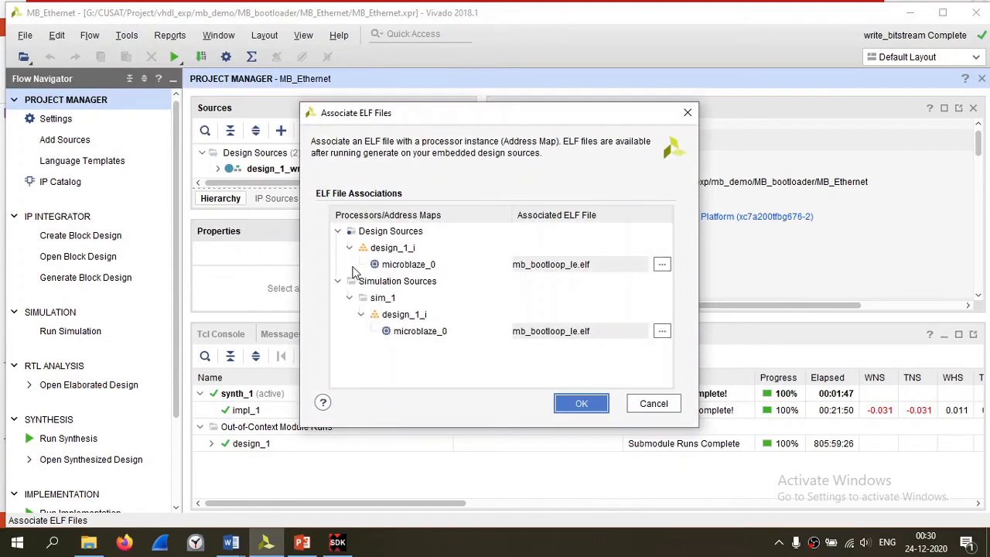
{"action": "left_click", "coordinate": [429, 268]}
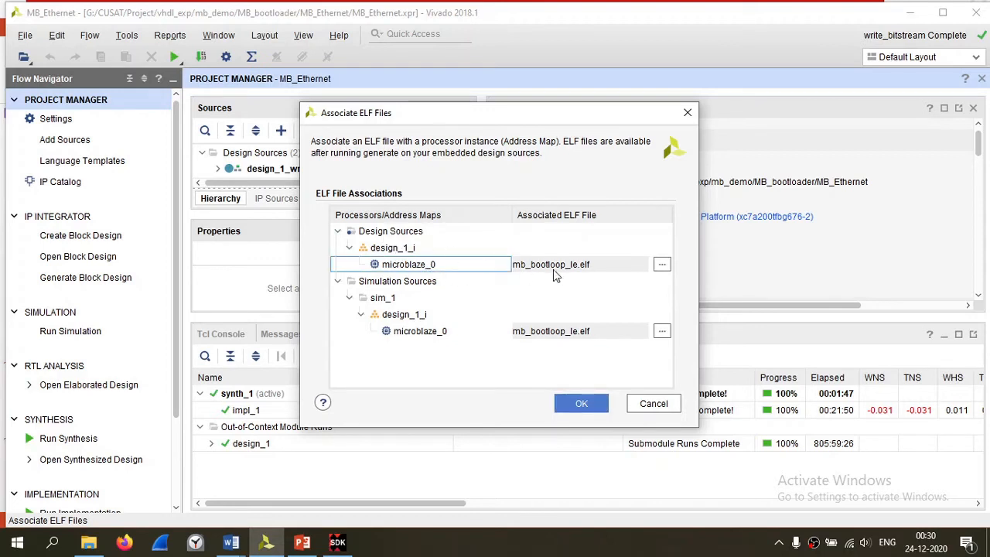
{"action": "left_click", "coordinate": [661, 266]}
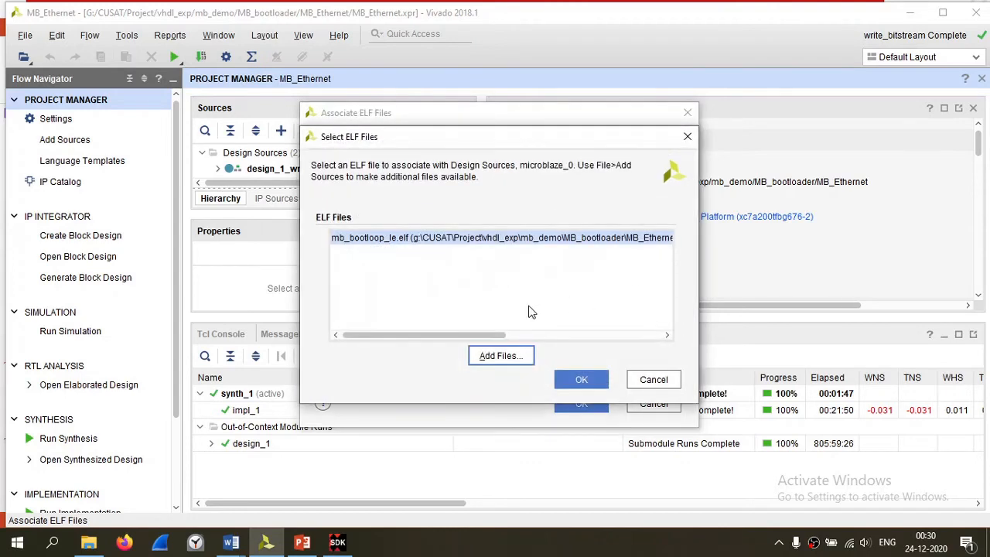
Add mb_bootloader.elf from MB_Ethernet.sdk/mb_bootloader/Debug and associate it with the microblaze_0 design source.
{"action": "left_click", "coordinate": [501, 356]}
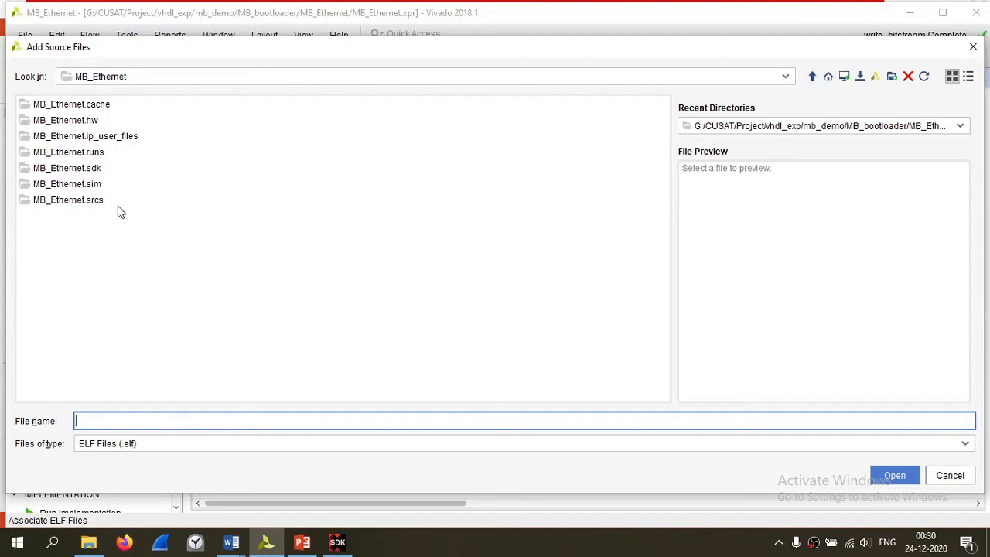
{"action": "double_click", "coordinate": [88, 173]}
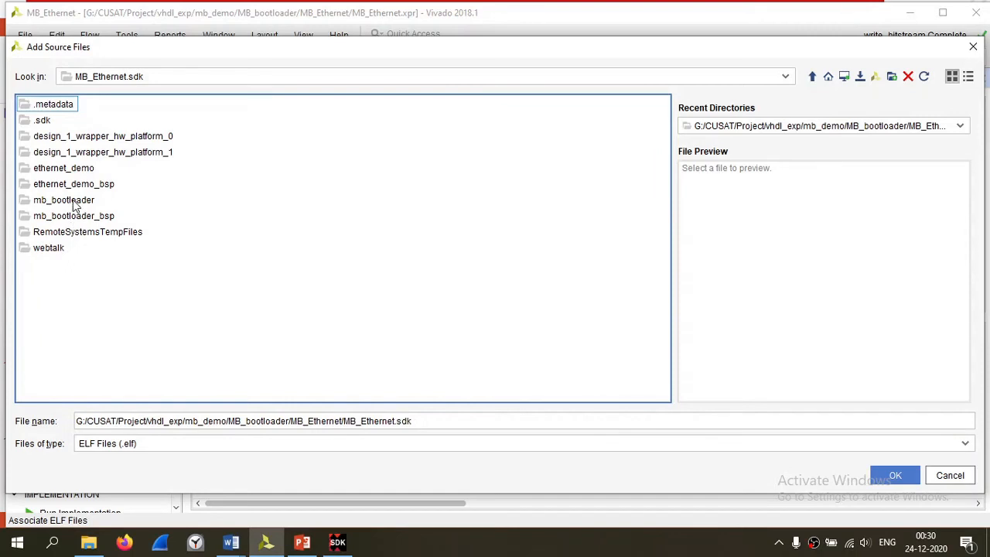
{"action": "double_click", "coordinate": [73, 200]}
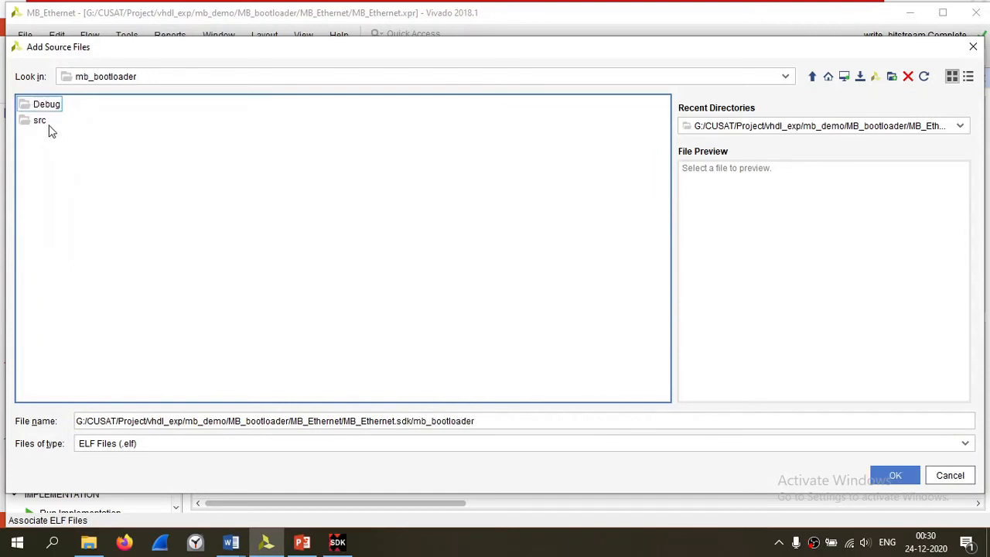
{"action": "double_click", "coordinate": [48, 106]}
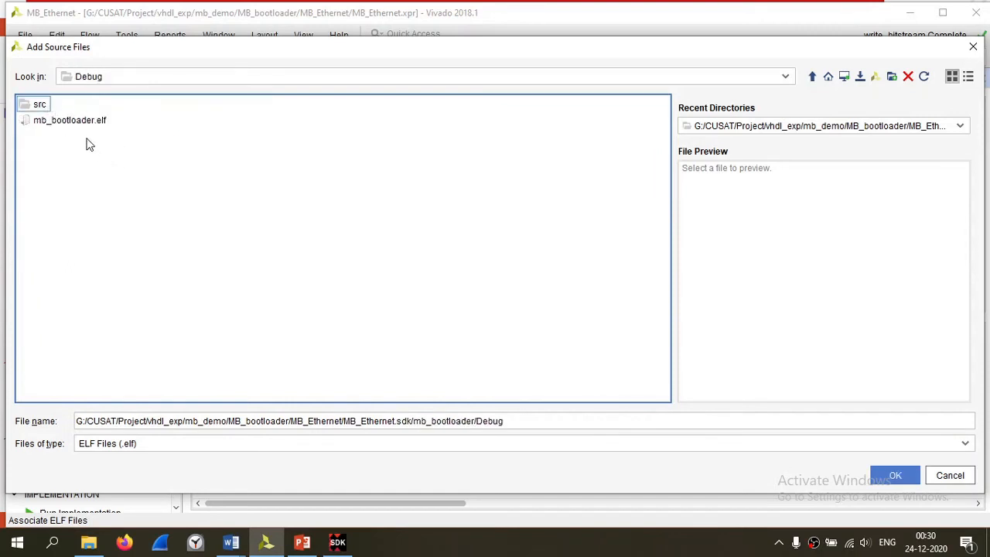
{"action": "left_click", "coordinate": [75, 122]}
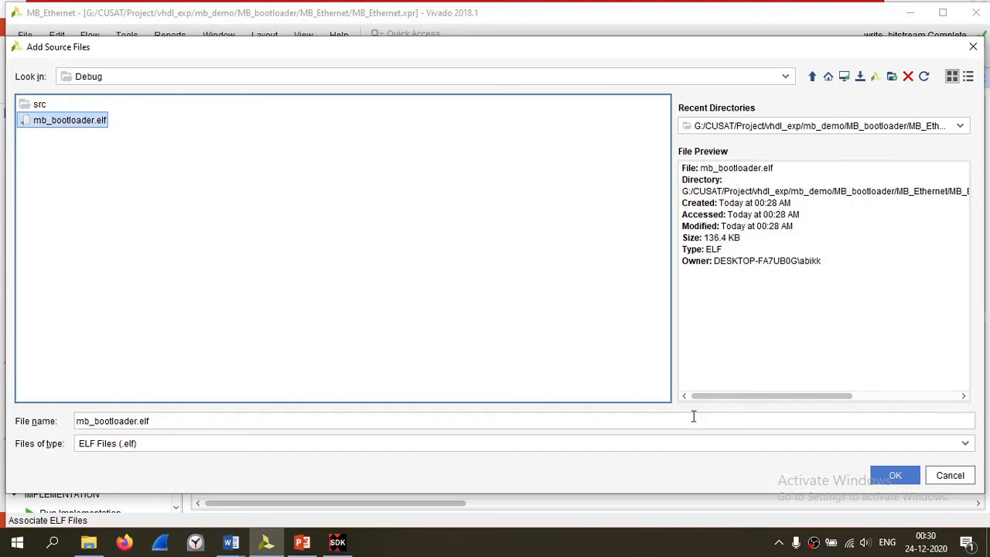
{"action": "left_click", "coordinate": [892, 474]}
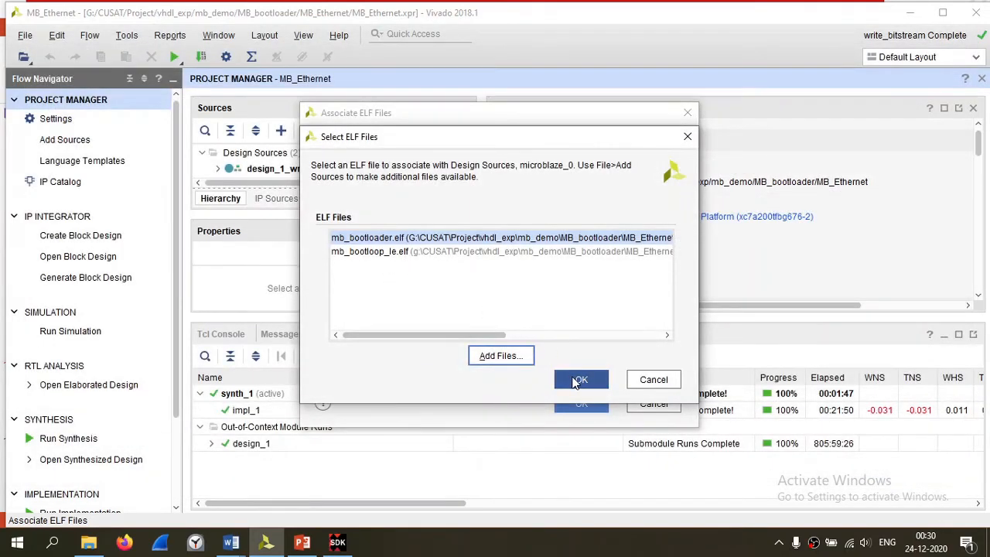
{"action": "left_click", "coordinate": [576, 379]}
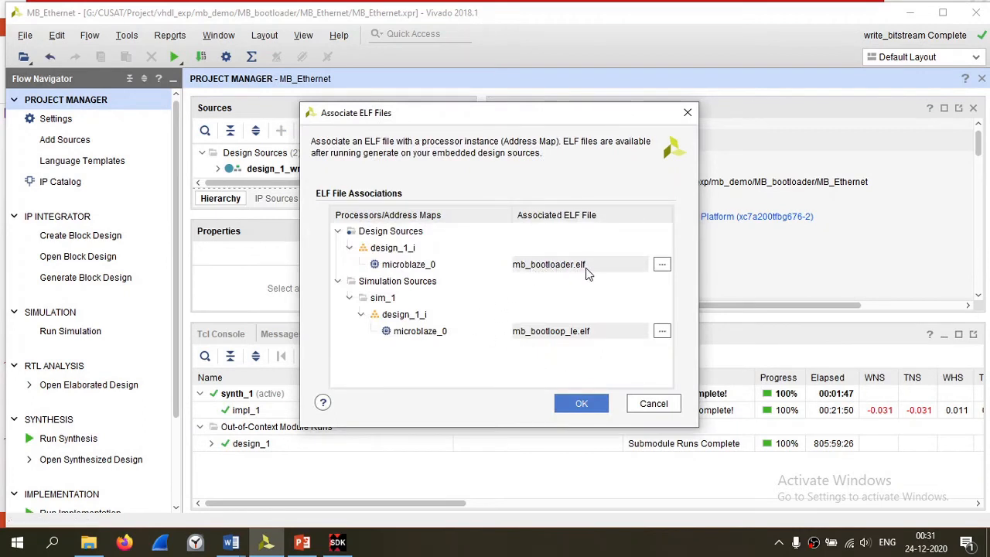
{"action": "left_click", "coordinate": [580, 406]}
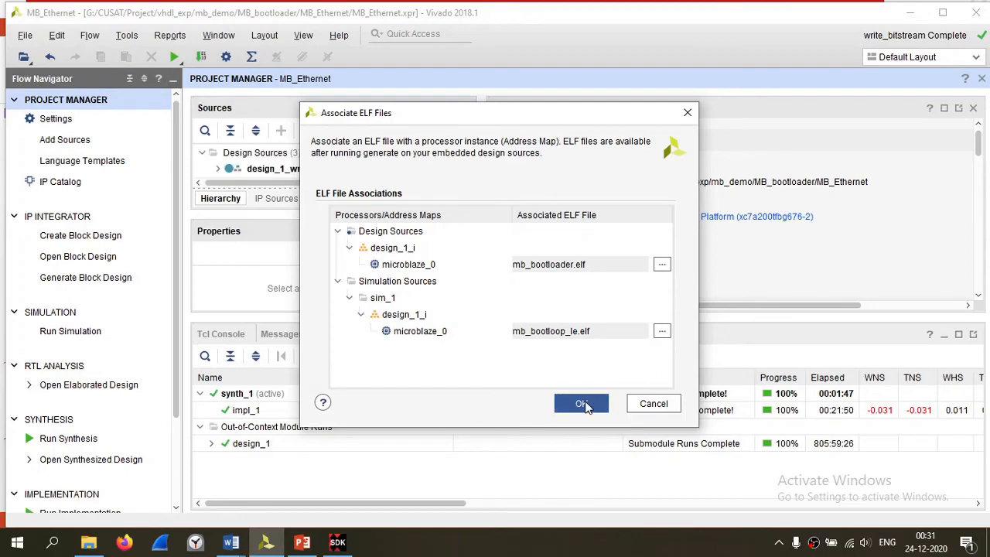
{"action": "left_click", "coordinate": [581, 407]}
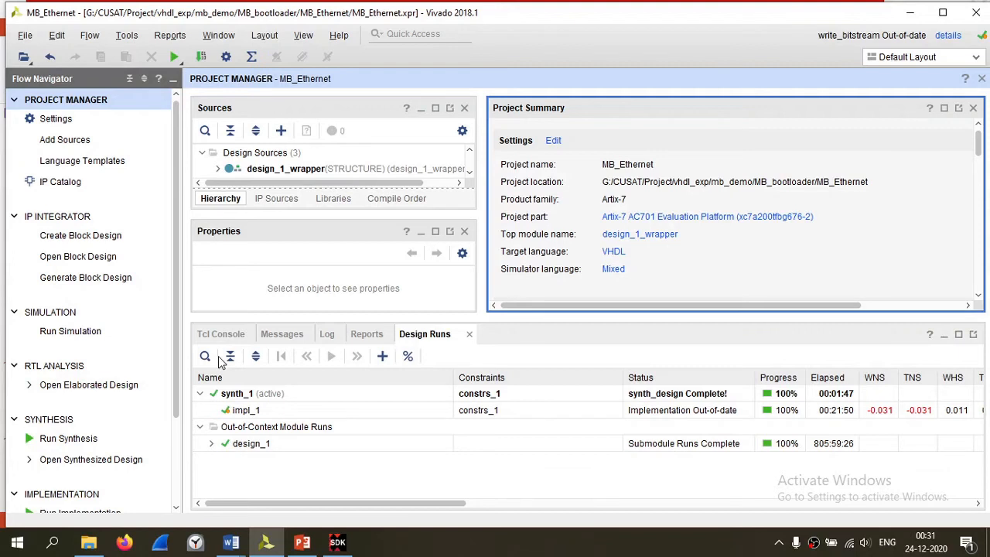
Generate the bitstream again on the local host with a chosen number of jobs, and dismiss the completion dialog without opening anything.
{"action": "scroll", "coordinate": [166, 379], "scroll_direction": "down", "scroll_amount": 3}
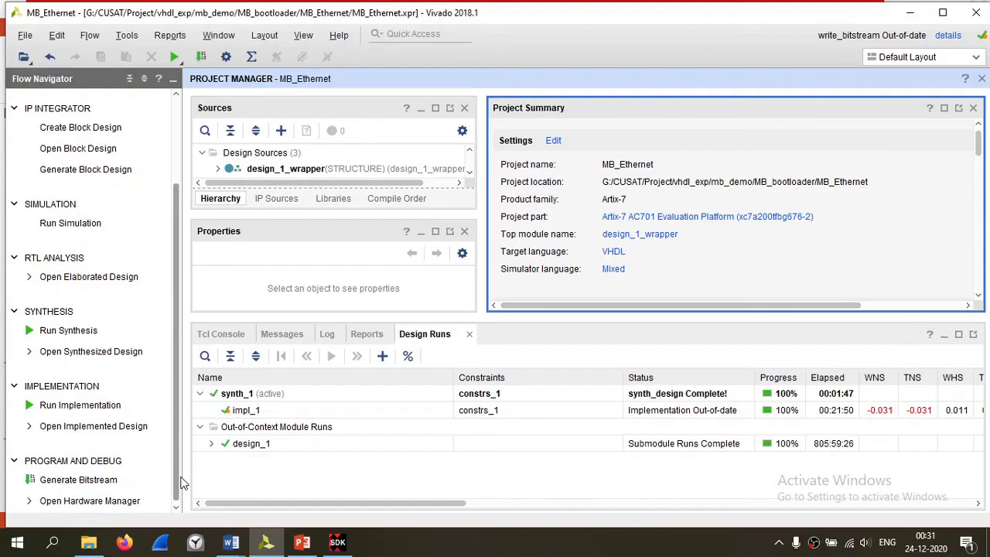
{"action": "left_click", "coordinate": [78, 480]}
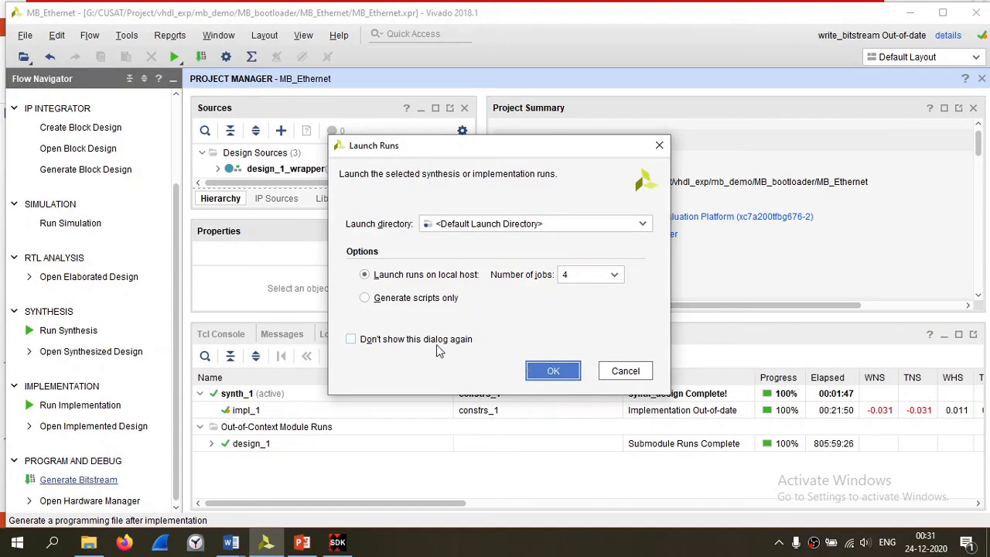
{"action": "left_click", "coordinate": [592, 273]}
{"action": "left_click", "coordinate": [579, 333]}
{"action": "left_click", "coordinate": [553, 371]}
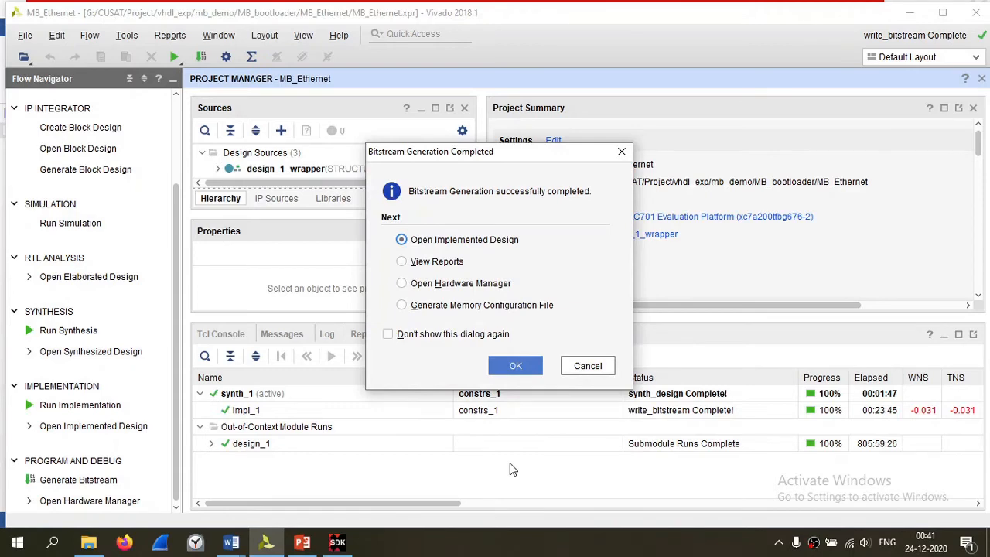
{"action": "left_click", "coordinate": [587, 368]}
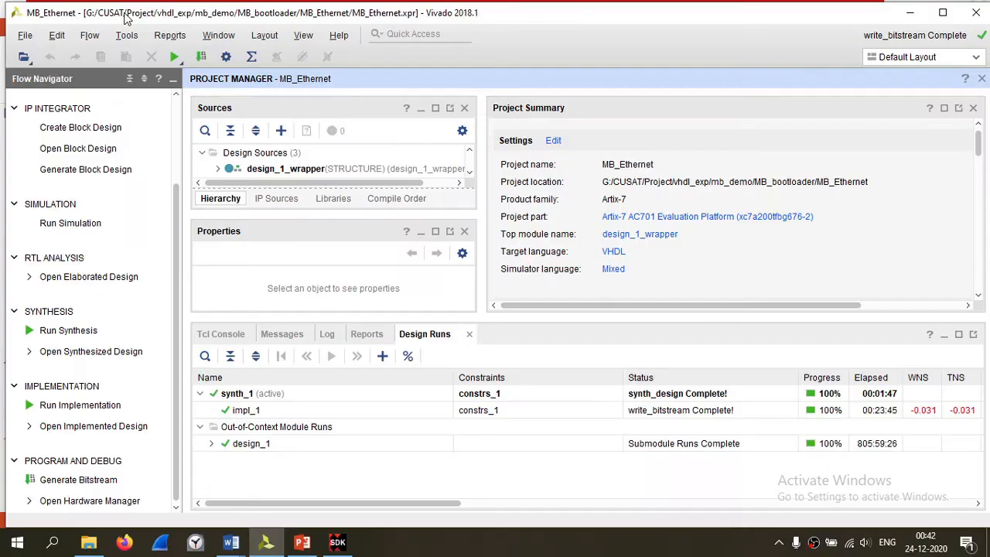
Start generating a memory configuration file for the MB_Ethernet project and set its format to BIN.
{"action": "left_click", "coordinate": [133, 38]}
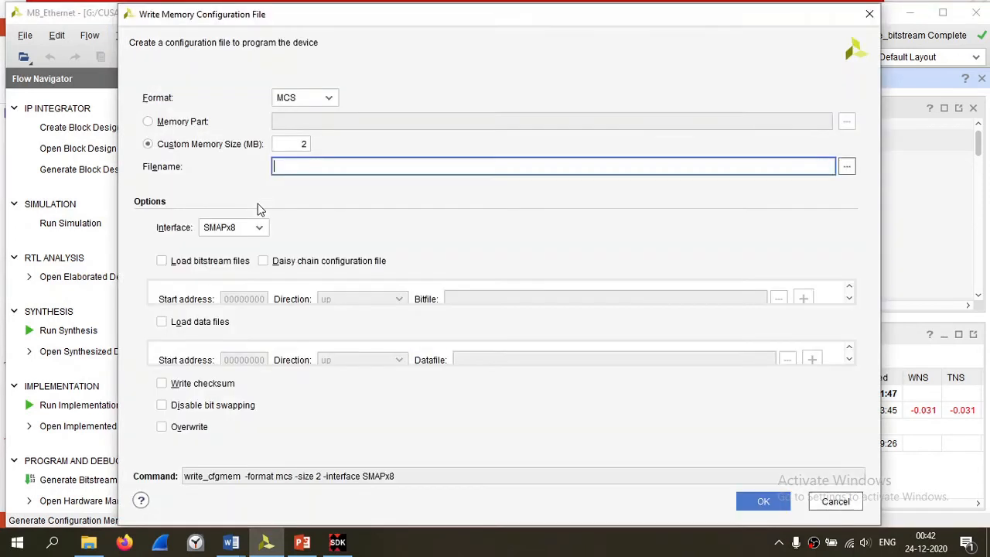
{"action": "left_click", "coordinate": [328, 97]}
{"action": "left_click", "coordinate": [305, 140]}
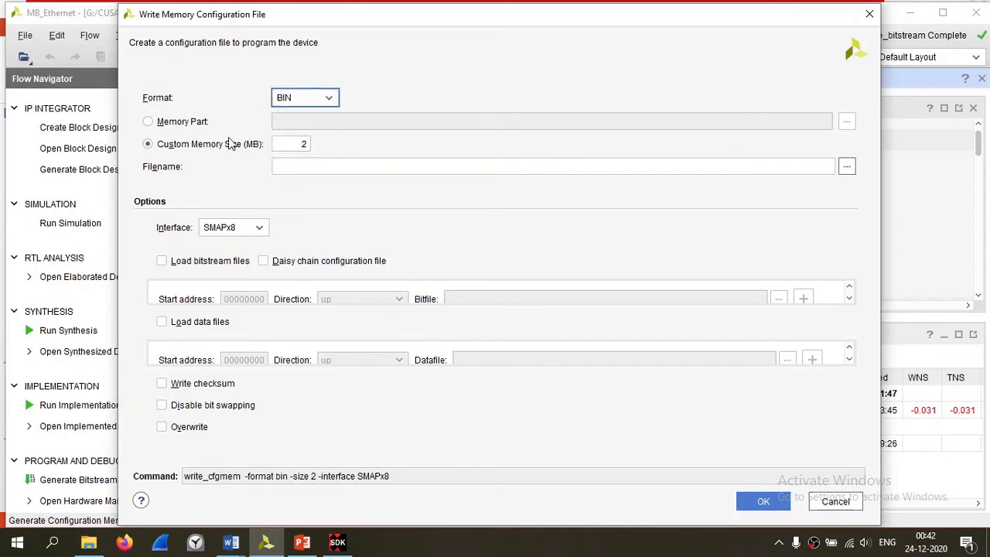
Choose mt25ql256-spi-x1_x2_x4 as the memory part, filtering by manufacturer Micron, density 256 Mb and width x1_x2_x4.
{"action": "left_click", "coordinate": [152, 124]}
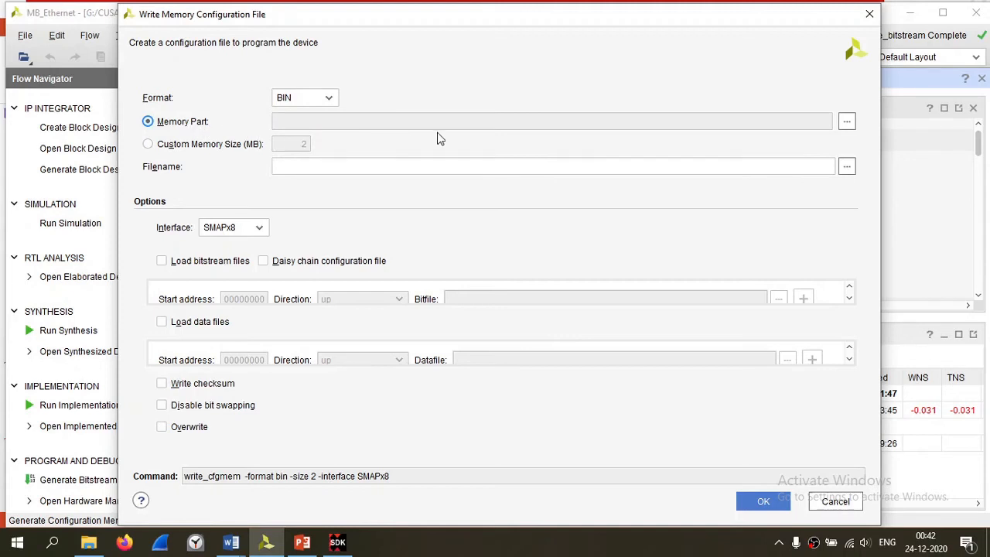
{"action": "left_click", "coordinate": [847, 124]}
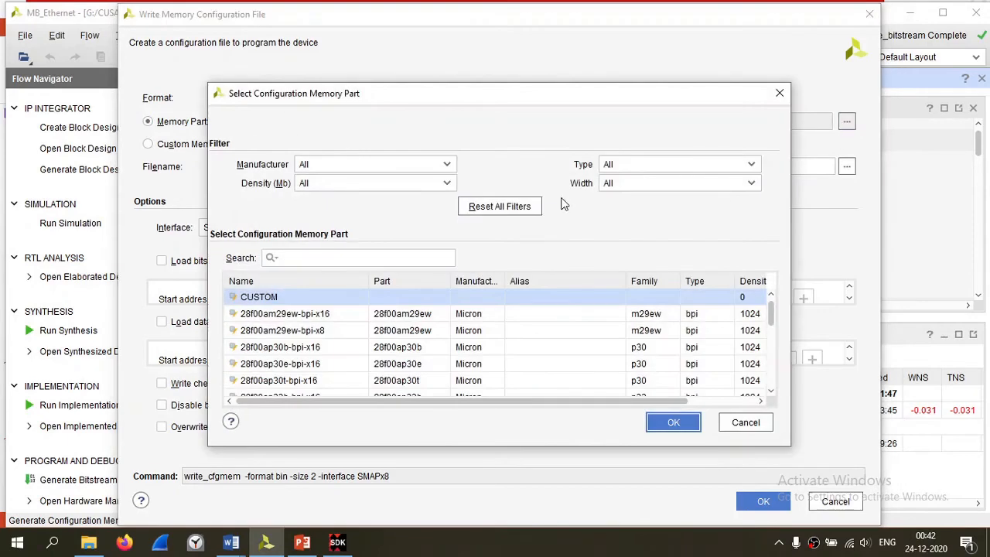
{"action": "left_click", "coordinate": [448, 166]}
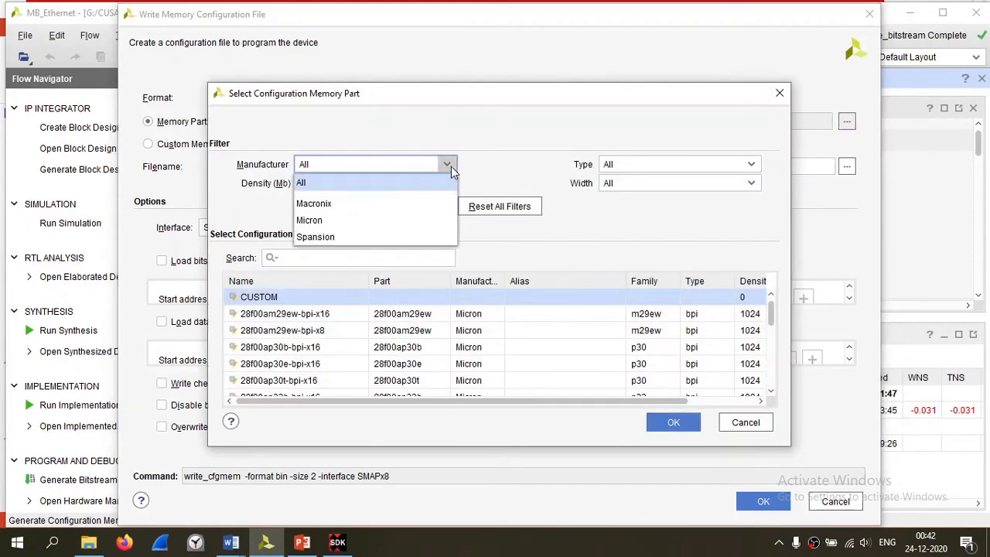
{"action": "left_click", "coordinate": [310, 221]}
{"action": "left_click", "coordinate": [325, 186]}
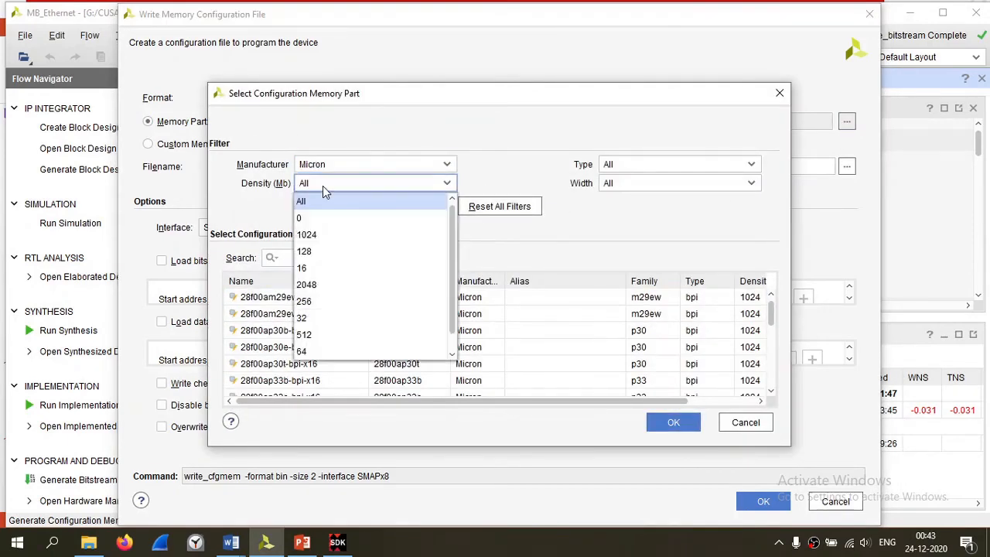
{"action": "left_click", "coordinate": [321, 302]}
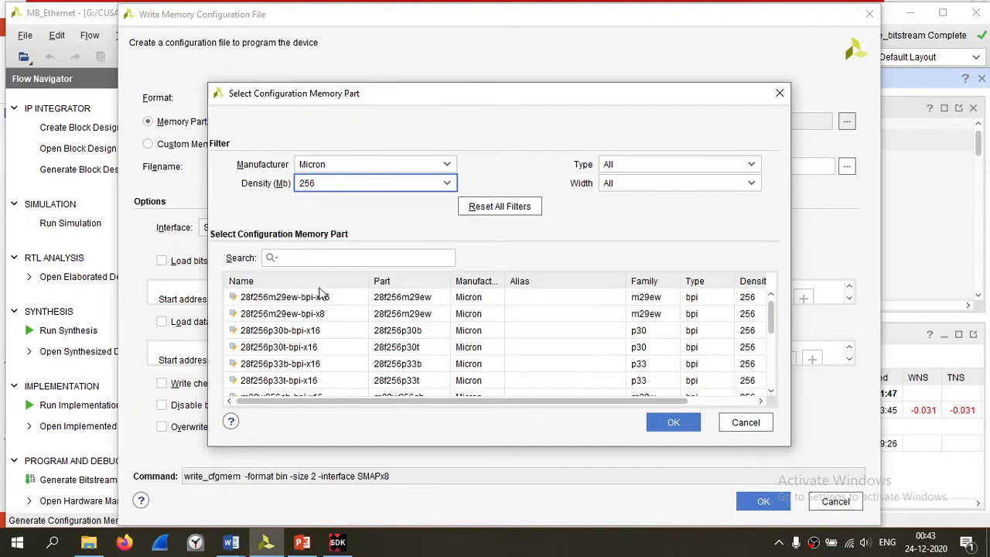
{"action": "left_click", "coordinate": [628, 184]}
{"action": "left_click", "coordinate": [618, 222]}
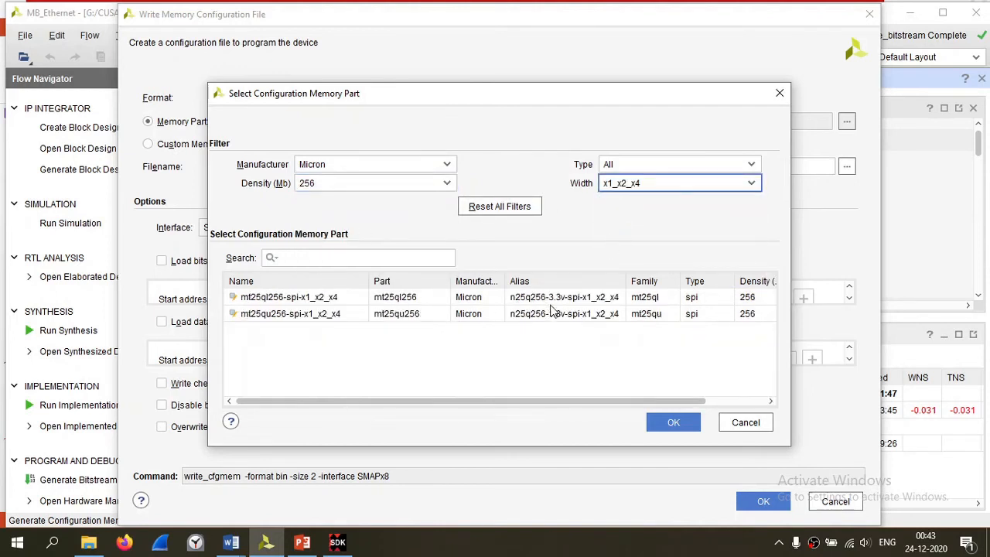
{"action": "left_click", "coordinate": [318, 300]}
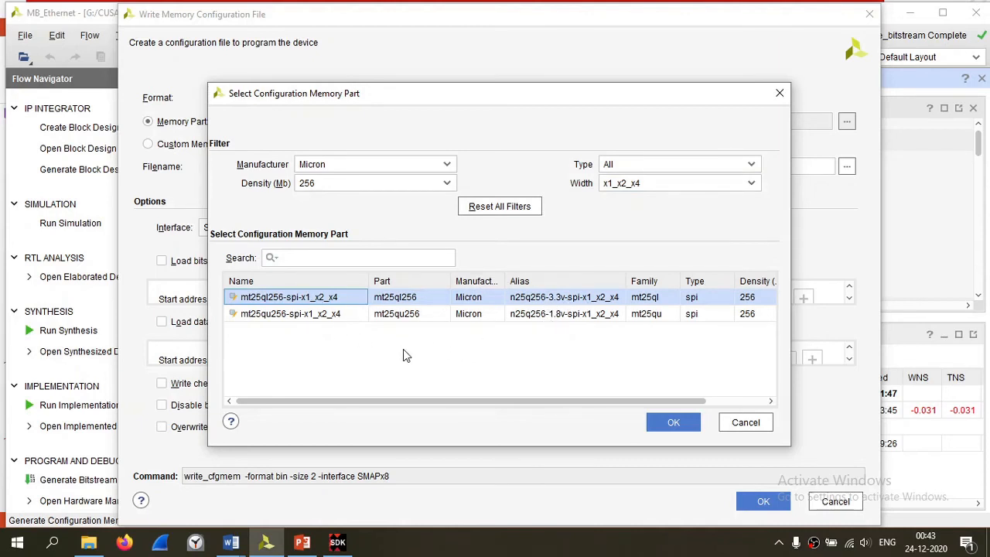
{"action": "left_click", "coordinate": [671, 424]}
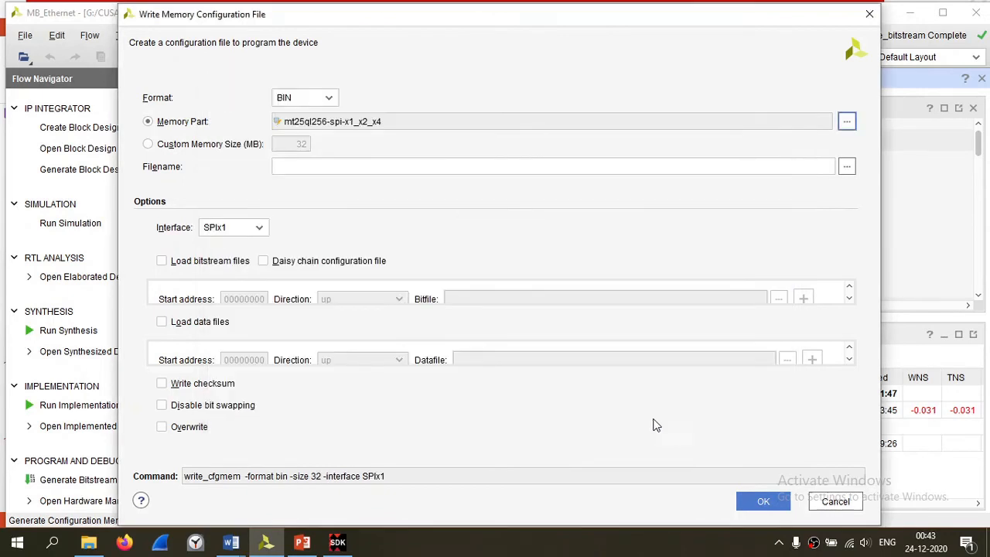
Name the configuration file bitstream1 in the project's PromFiles folder and set the interface to SPIx4.
{"action": "left_click", "coordinate": [288, 170]}
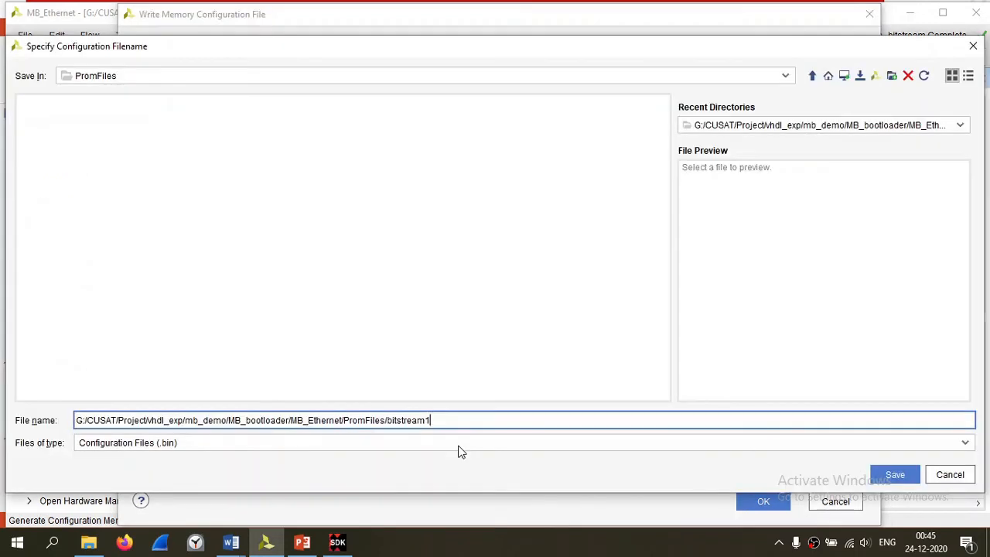
{"action": "left_click", "coordinate": [895, 475]}
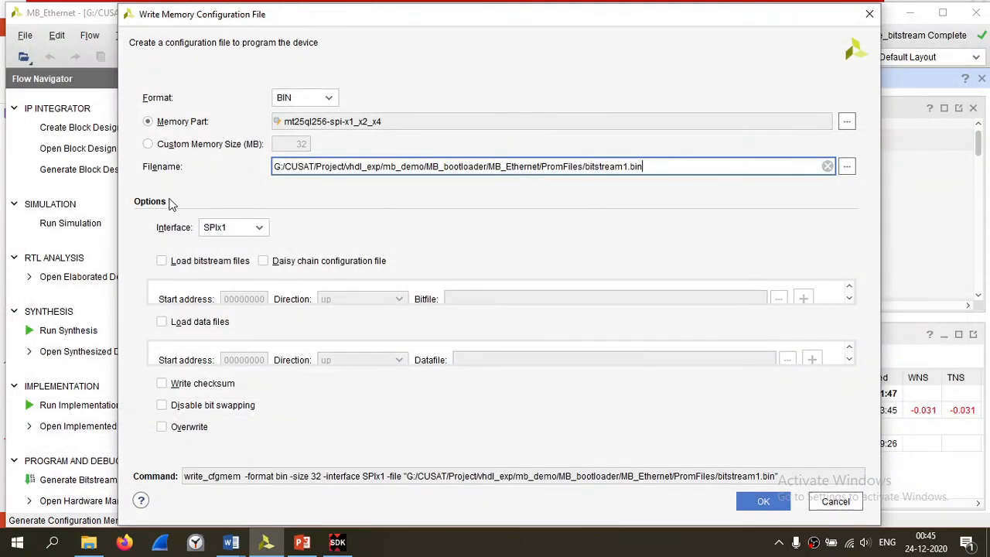
{"action": "left_click", "coordinate": [259, 230]}
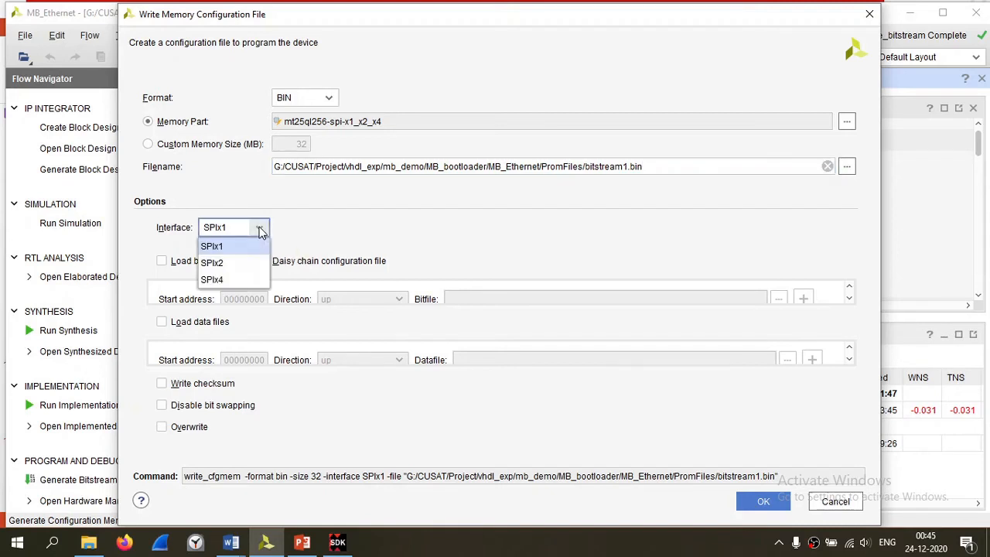
{"action": "left_click", "coordinate": [212, 279]}
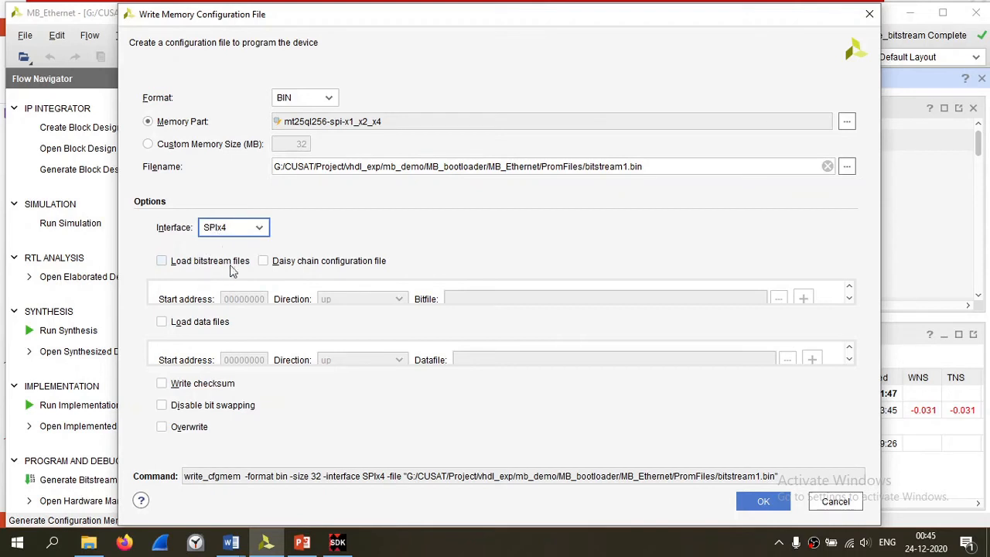
Load design_1_wrapper.bit from MB_Ethernet.runs/impl_1 as the bitstream file, generate the memory configuration file, and dismiss the completion message.
{"action": "left_click", "coordinate": [161, 261]}
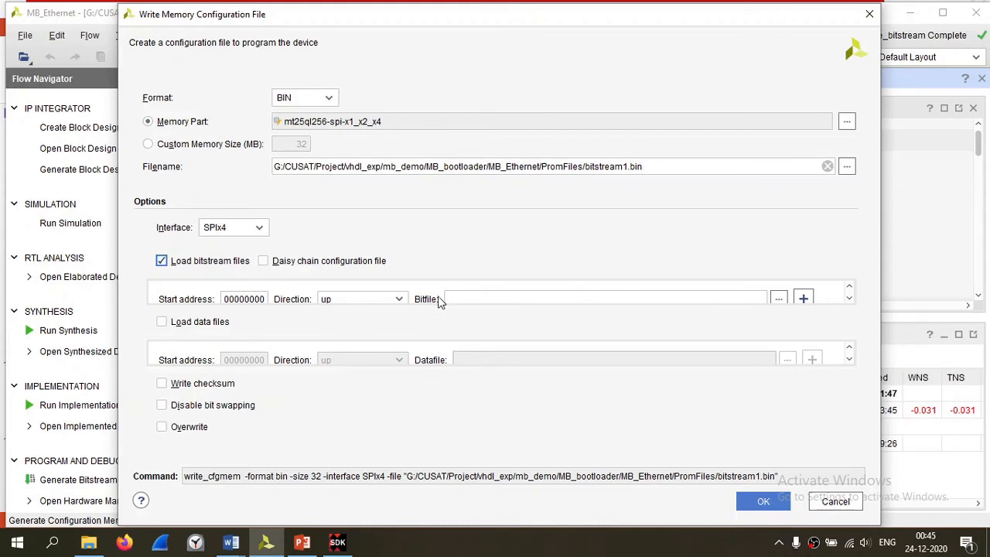
{"action": "left_click", "coordinate": [778, 300]}
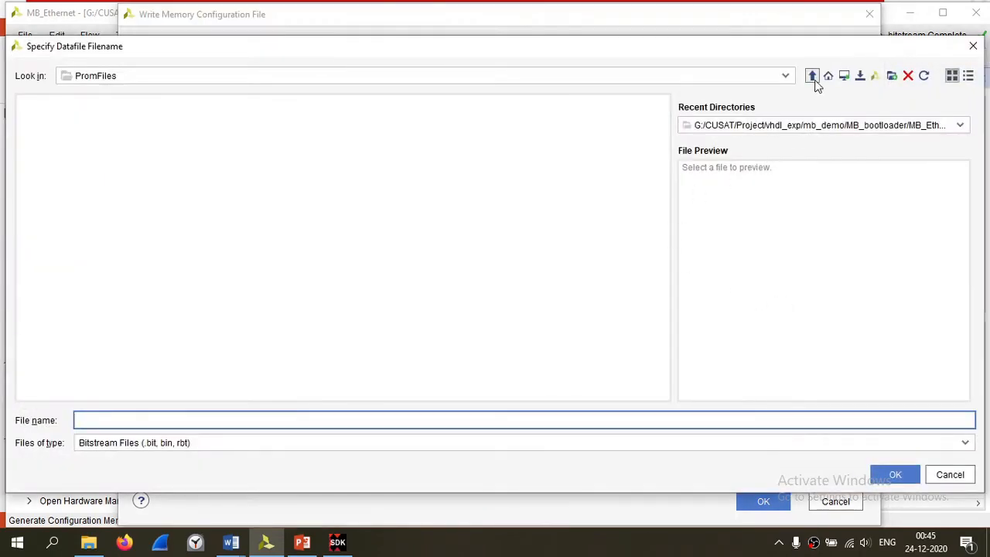
{"action": "left_click", "coordinate": [813, 77]}
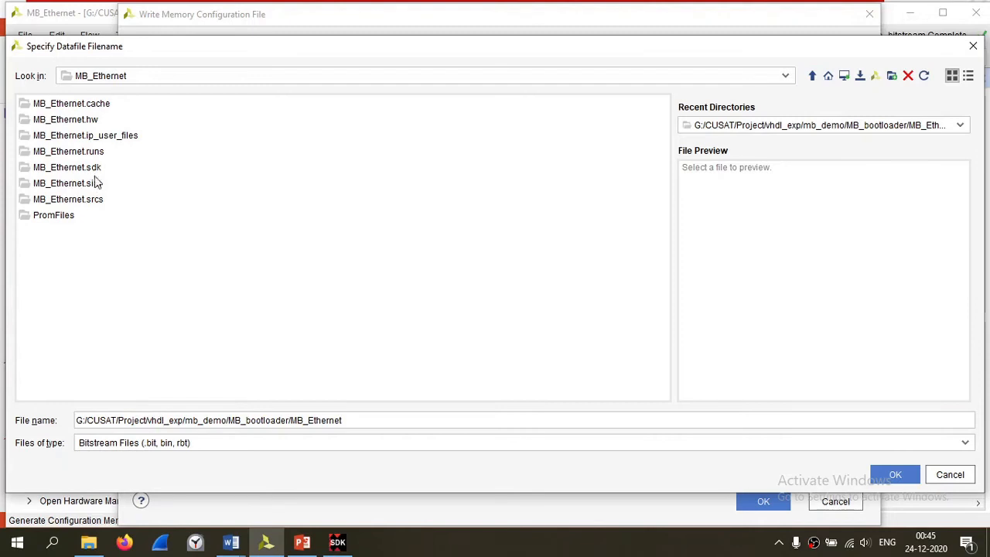
{"action": "double_click", "coordinate": [96, 153]}
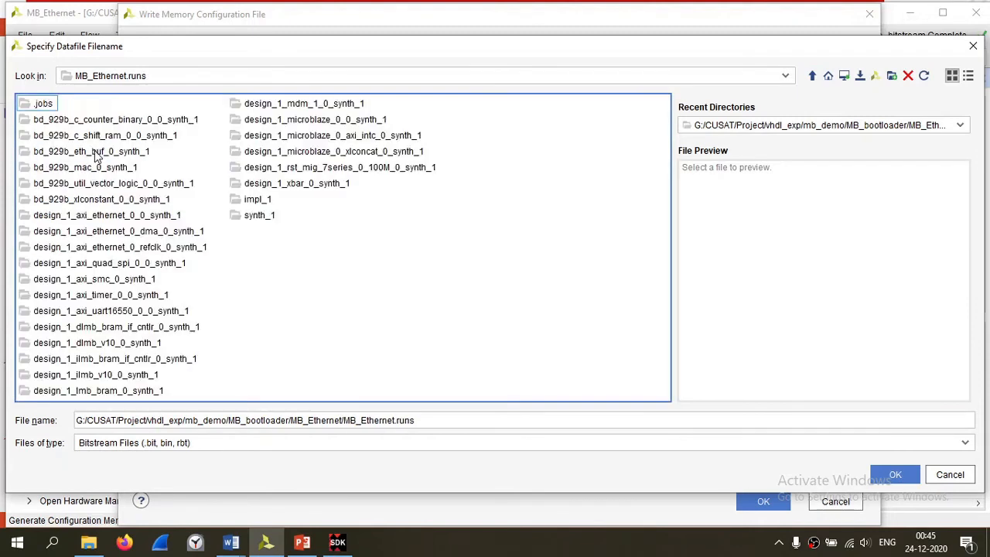
{"action": "double_click", "coordinate": [258, 199]}
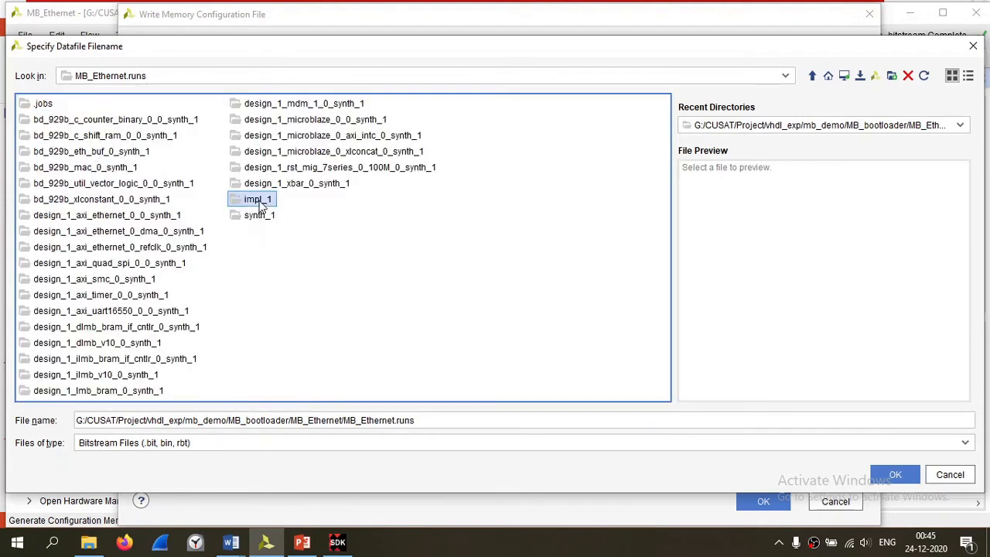
{"action": "left_click", "coordinate": [88, 130]}
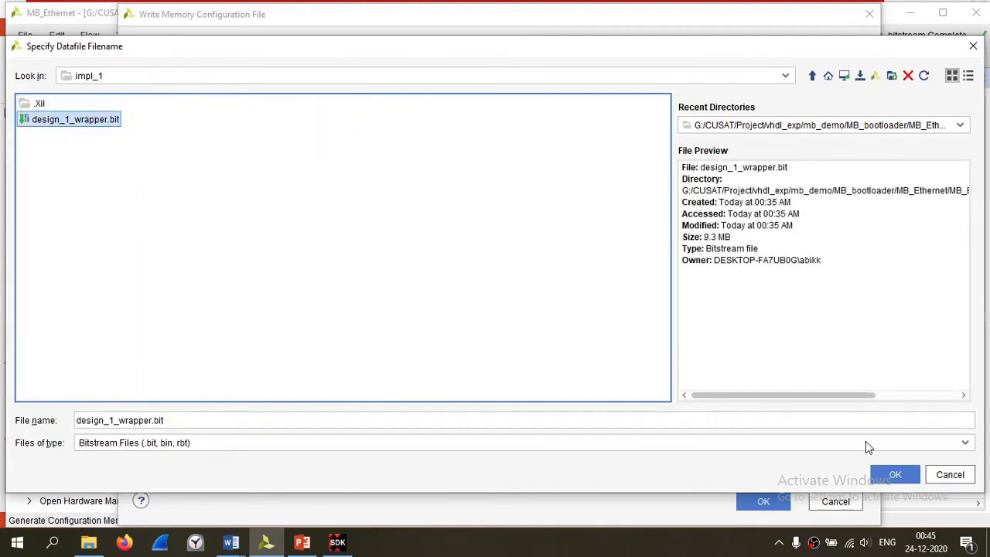
{"action": "left_click", "coordinate": [894, 474]}
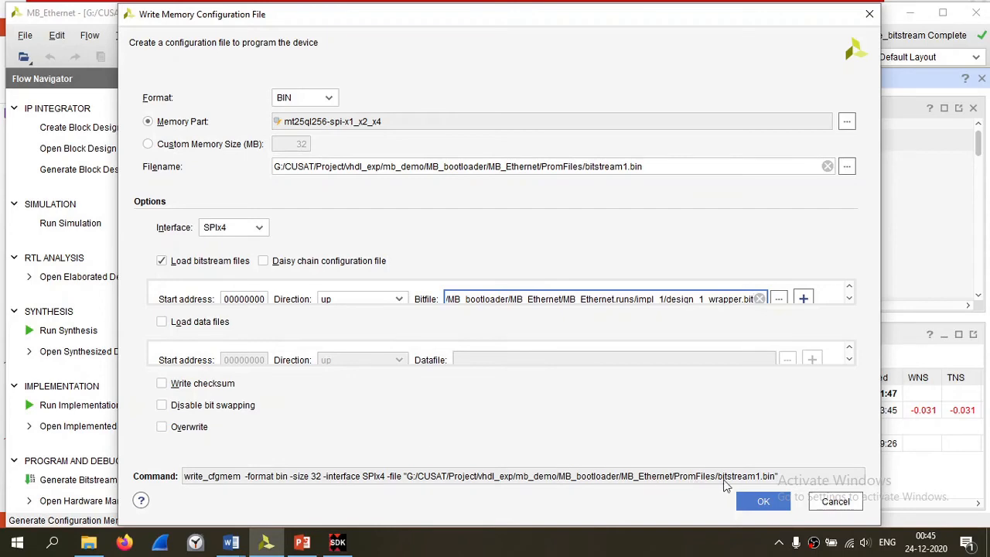
{"action": "left_click", "coordinate": [758, 504]}
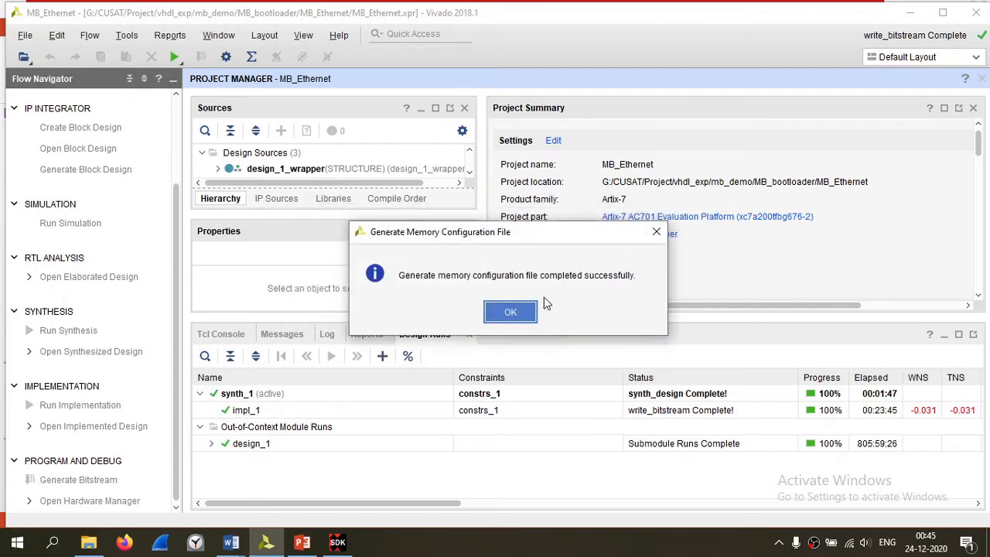
{"action": "left_click", "coordinate": [528, 319]}
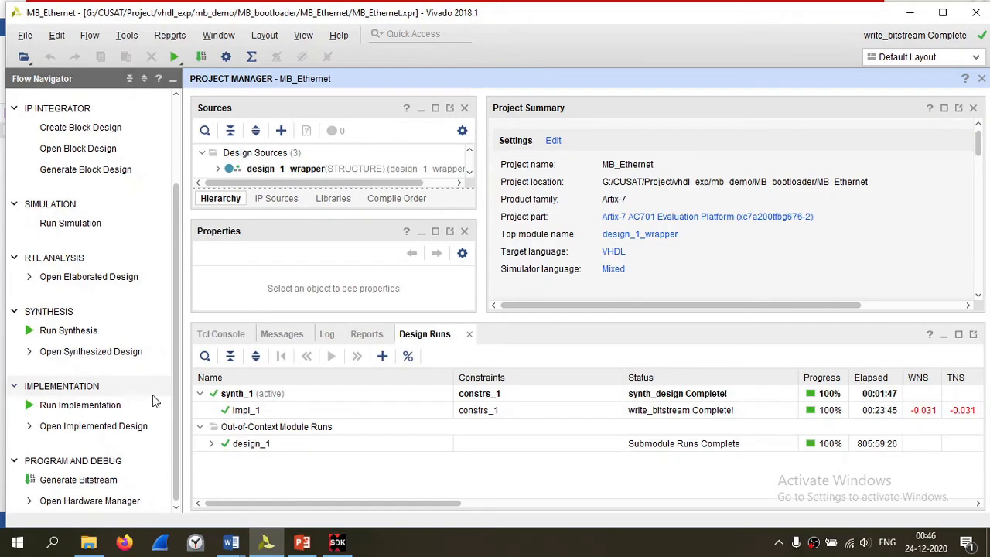
Open the Hardware Manager, auto-connect to the board's hardware target, and close the Properties pane to enlarge the device tree.
{"action": "left_click", "coordinate": [89, 501]}
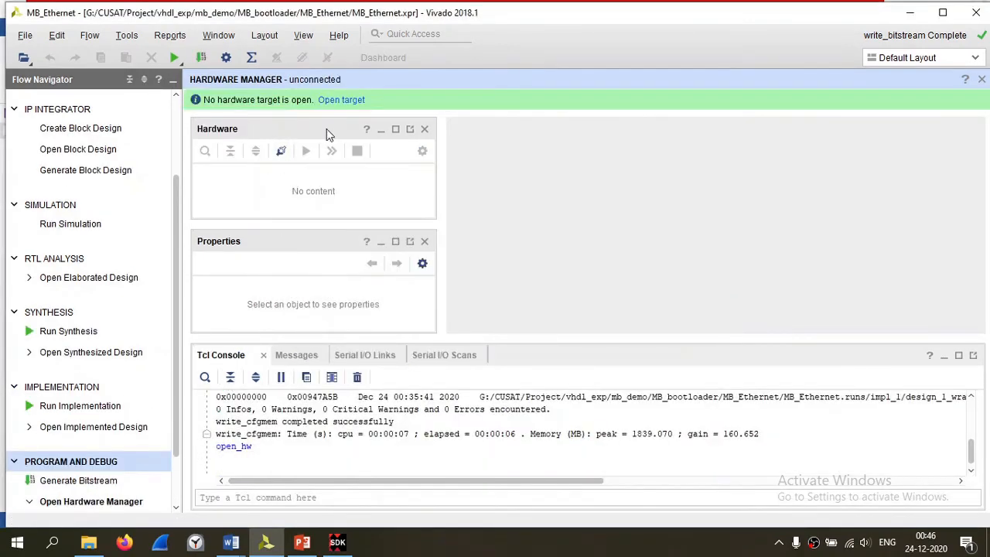
{"action": "left_click", "coordinate": [338, 101]}
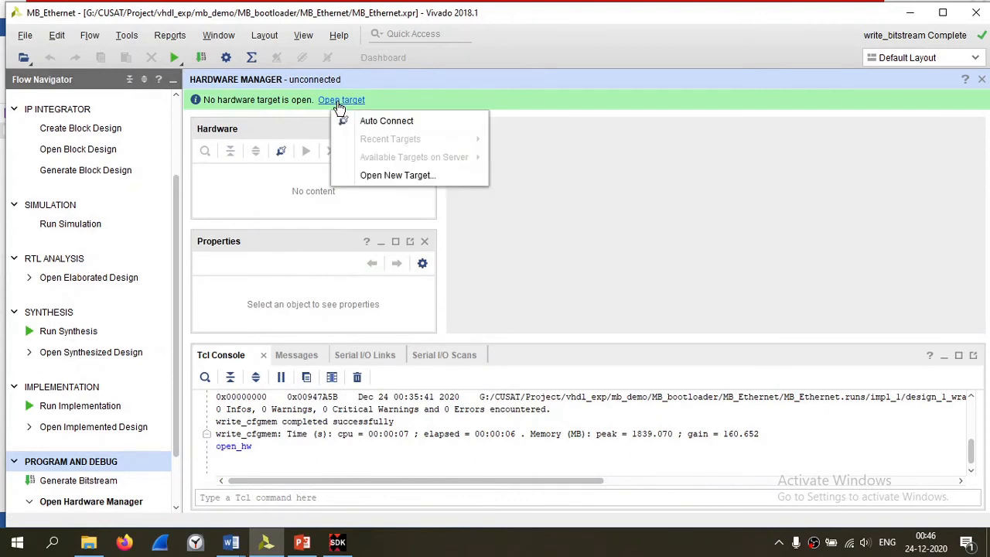
{"action": "left_click", "coordinate": [379, 123]}
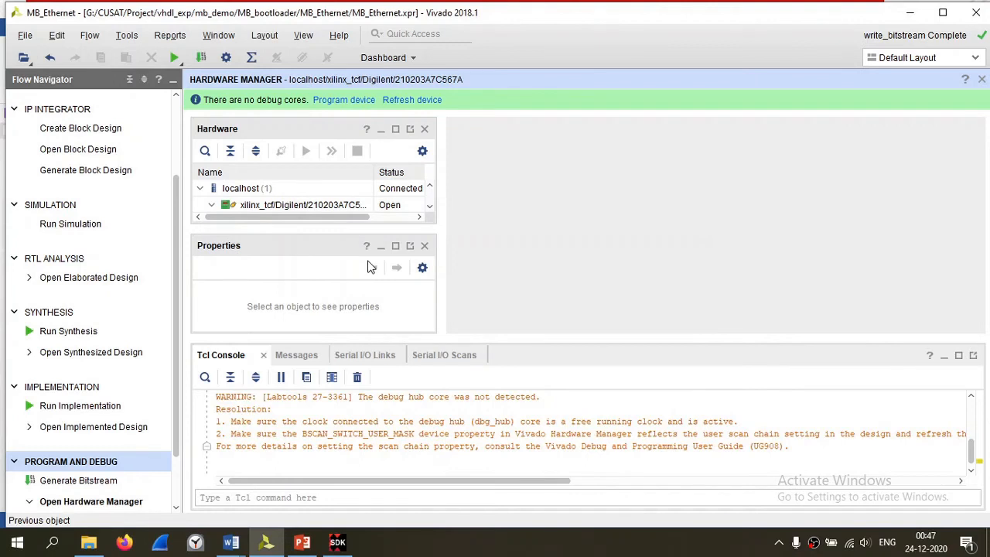
{"action": "left_click", "coordinate": [424, 245]}
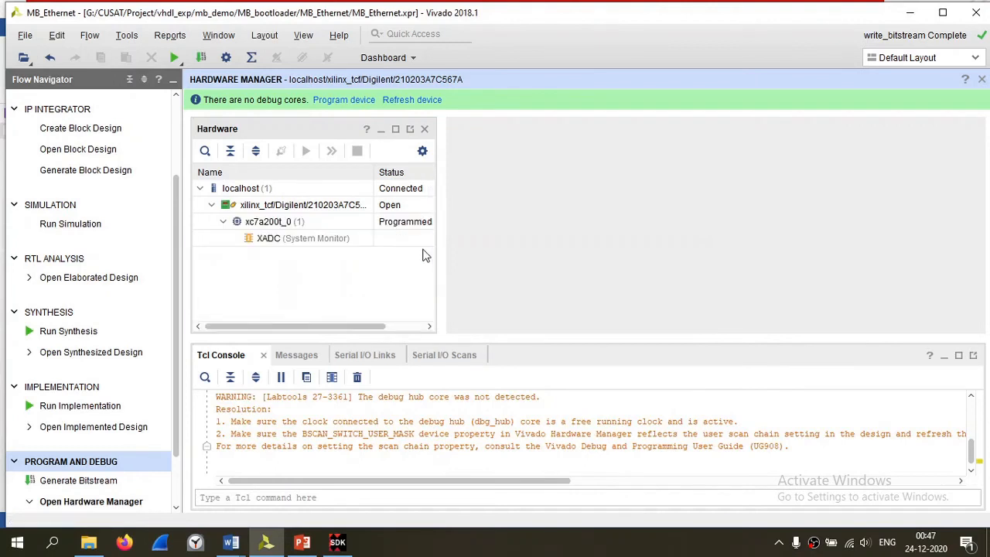
Add the configuration memory device mt25ql256-spi-x1_x2_x4 to xc7a200t_0, filtering by manufacturer Micron, density 256 Mb and width x1_x2_x4.
{"action": "left_click", "coordinate": [267, 222]}
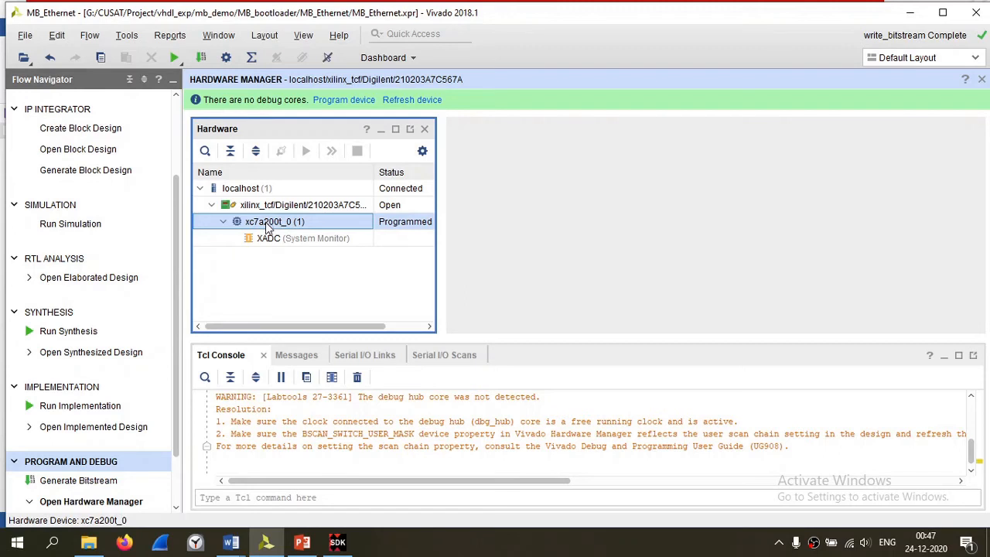
{"action": "right_click", "coordinate": [267, 226]}
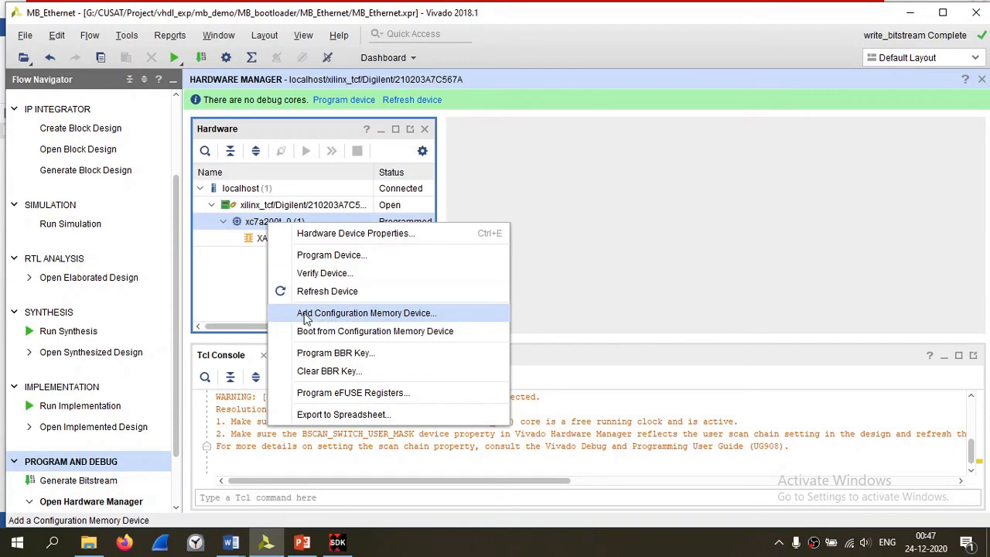
{"action": "left_click", "coordinate": [378, 318]}
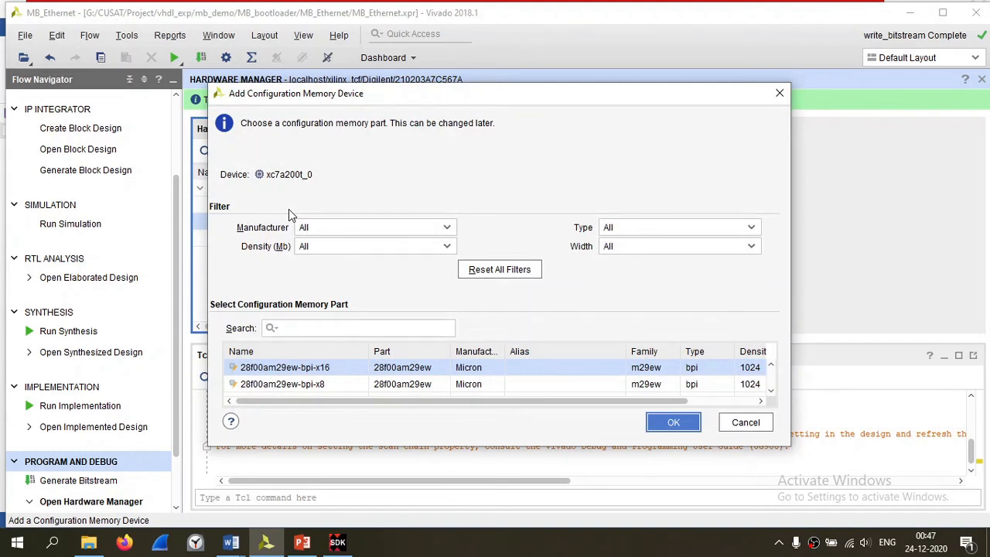
{"action": "left_click", "coordinate": [320, 230]}
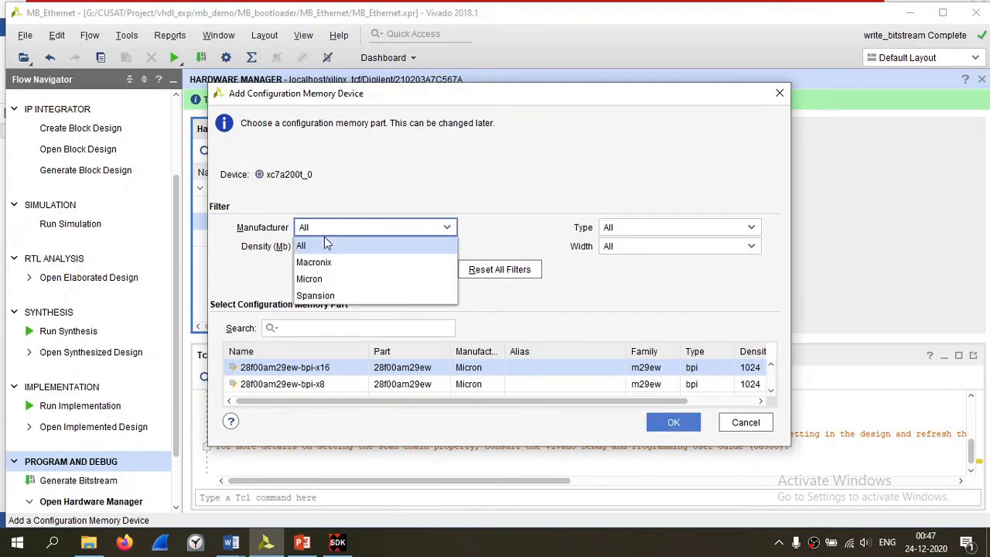
{"action": "left_click", "coordinate": [331, 281]}
{"action": "left_click", "coordinate": [328, 248]}
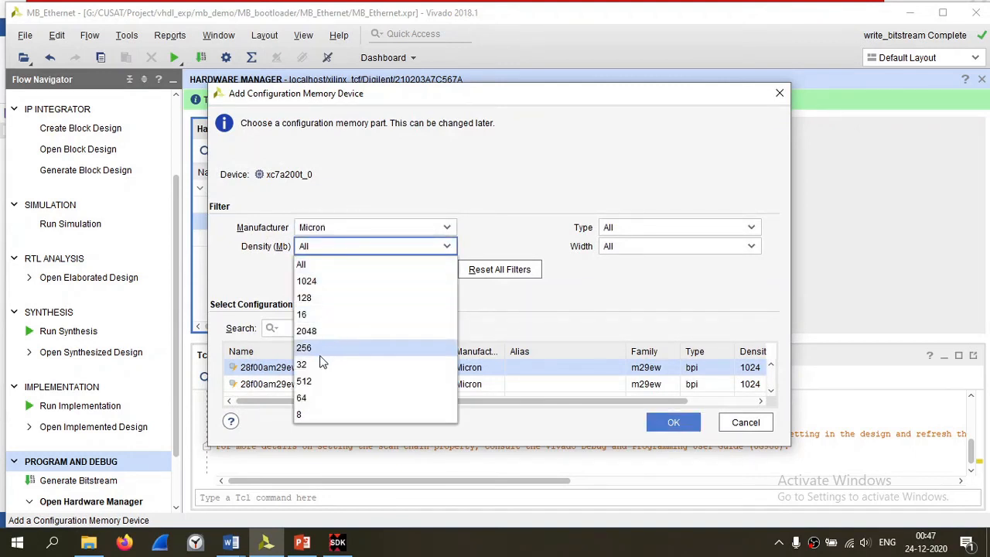
{"action": "left_click", "coordinate": [320, 349]}
{"action": "left_click", "coordinate": [618, 247]}
{"action": "left_click", "coordinate": [618, 282]}
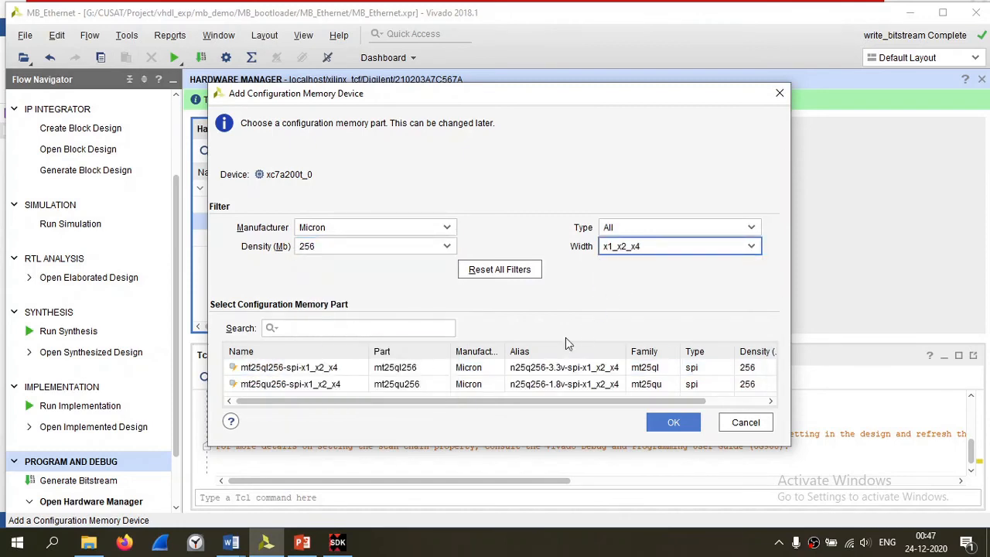
{"action": "left_click", "coordinate": [563, 367]}
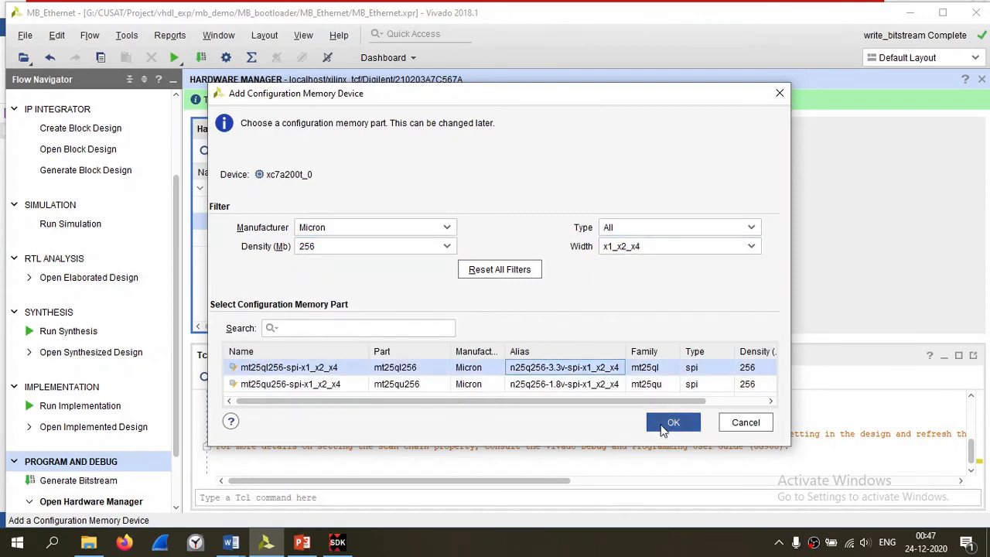
{"action": "left_click", "coordinate": [671, 424]}
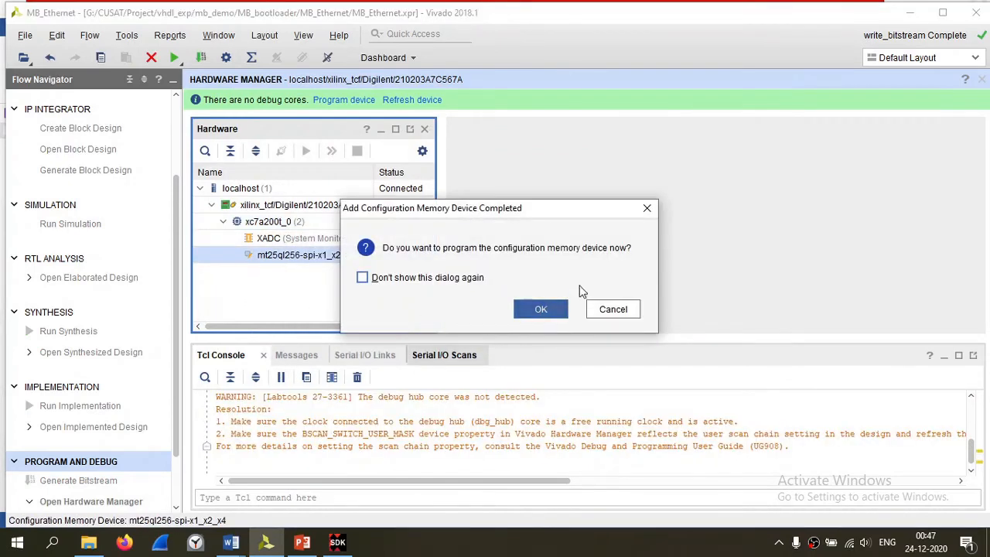
Program the mt25ql256-spi-x1_x2_x4 configuration memory device with bitstream1.bin from the PromFiles folder, then dismiss the completion message.
{"action": "left_click", "coordinate": [612, 310]}
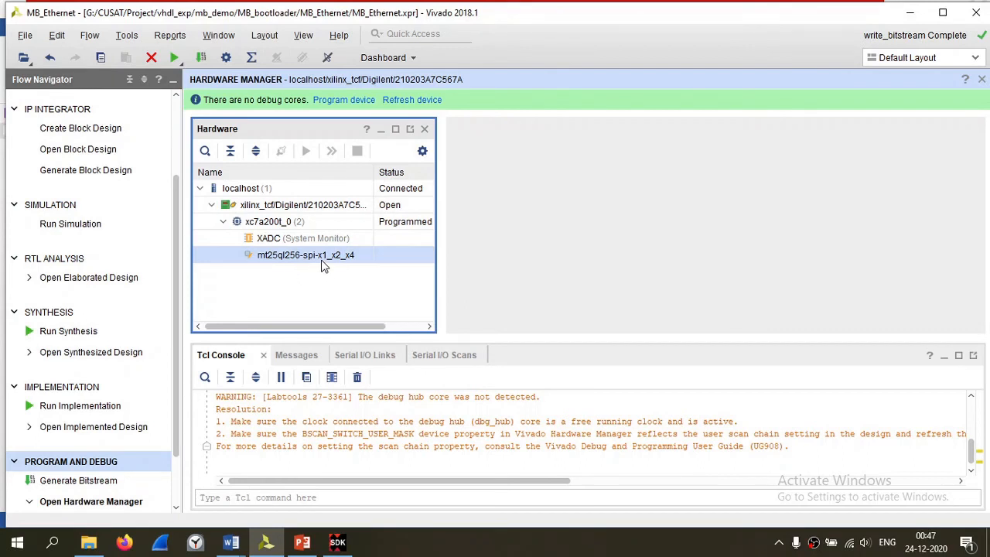
{"action": "right_click", "coordinate": [282, 260]}
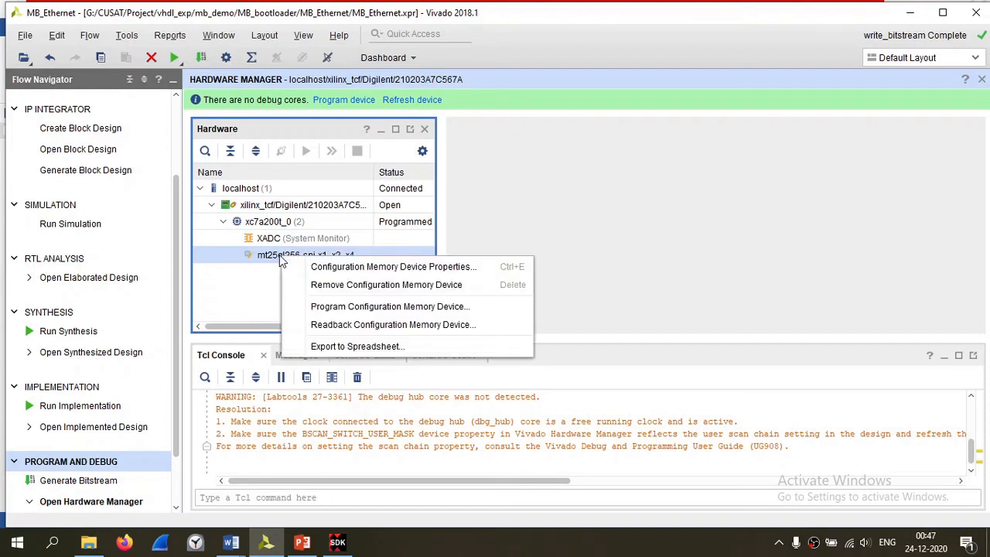
{"action": "left_click", "coordinate": [393, 307]}
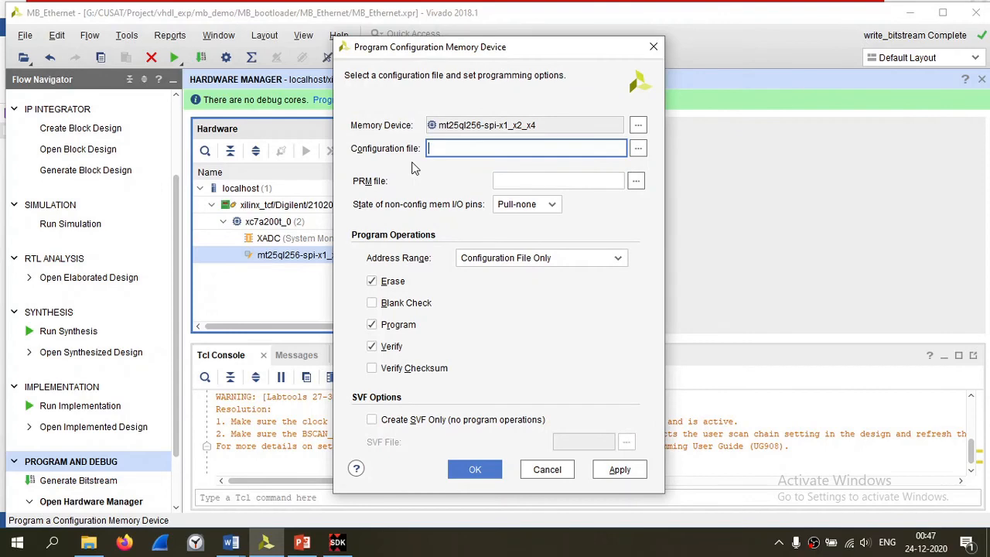
{"action": "left_click", "coordinate": [638, 148]}
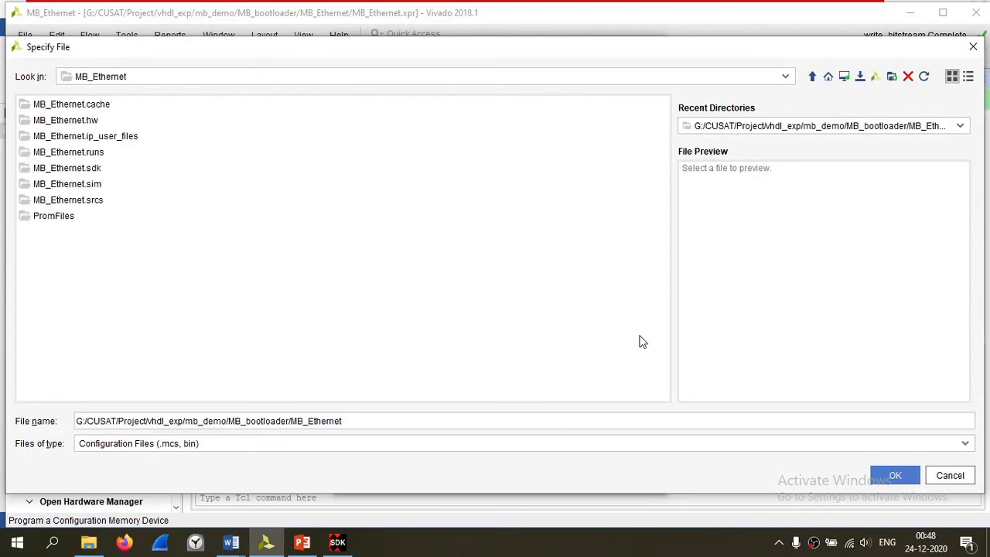
{"action": "double_click", "coordinate": [57, 217]}
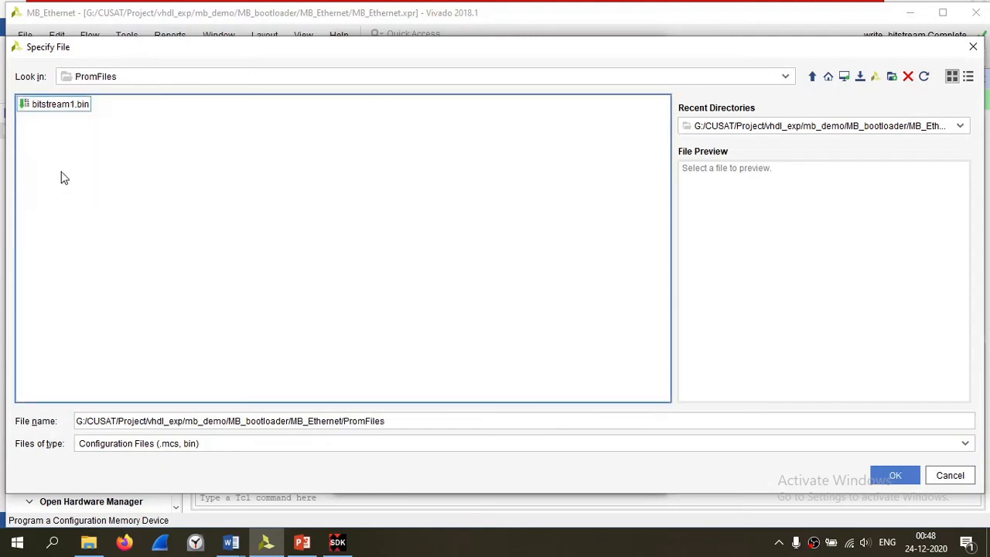
{"action": "left_click", "coordinate": [59, 104]}
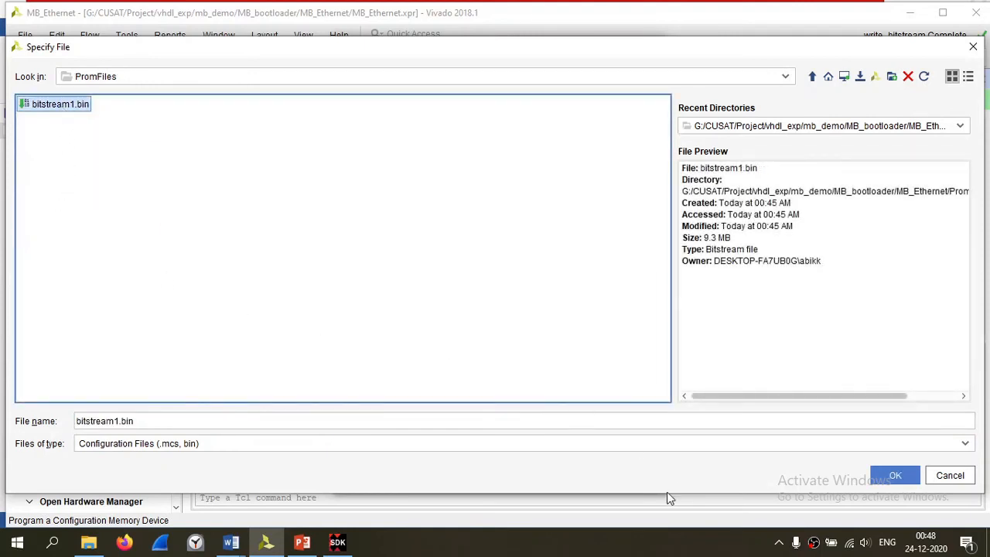
{"action": "left_click", "coordinate": [892, 476]}
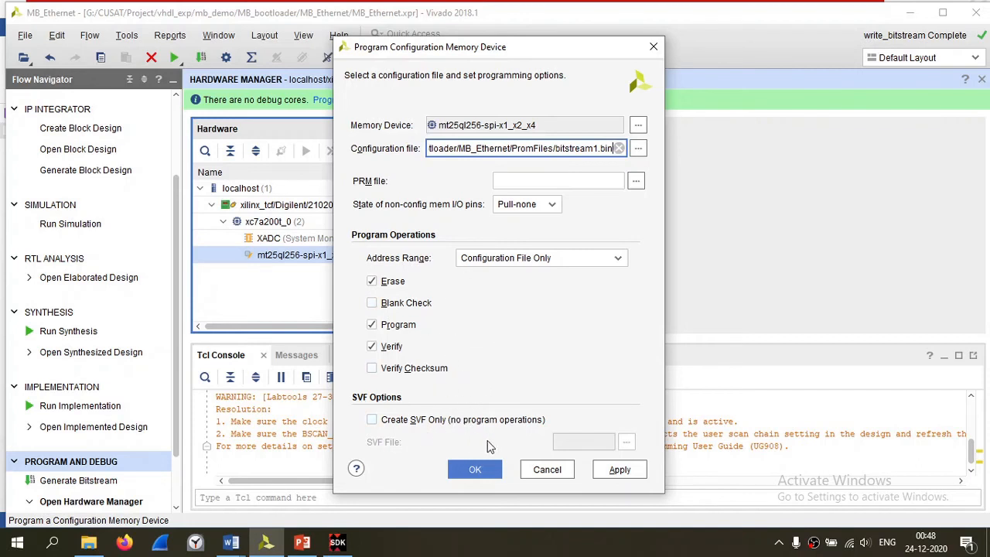
{"action": "left_click", "coordinate": [478, 472]}
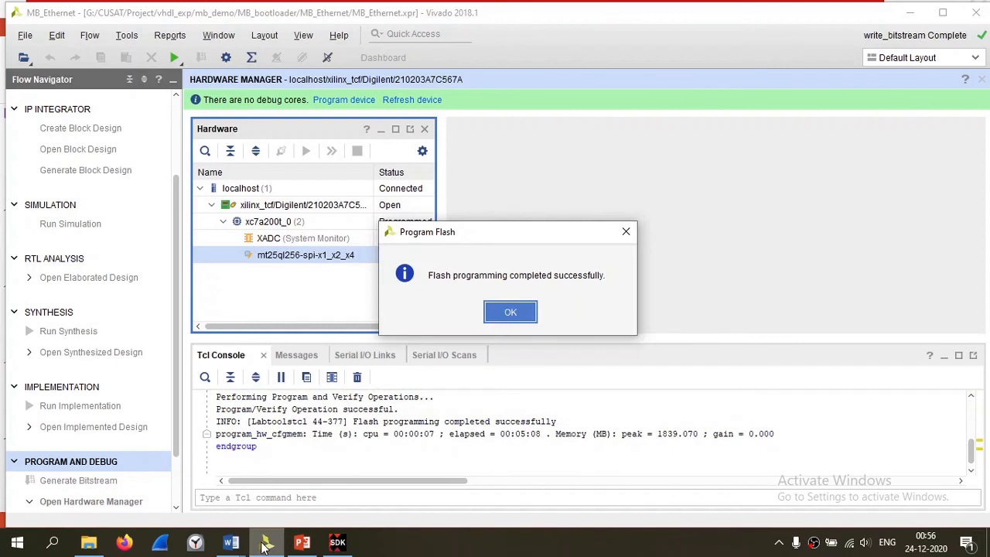
{"action": "left_click", "coordinate": [511, 313]}
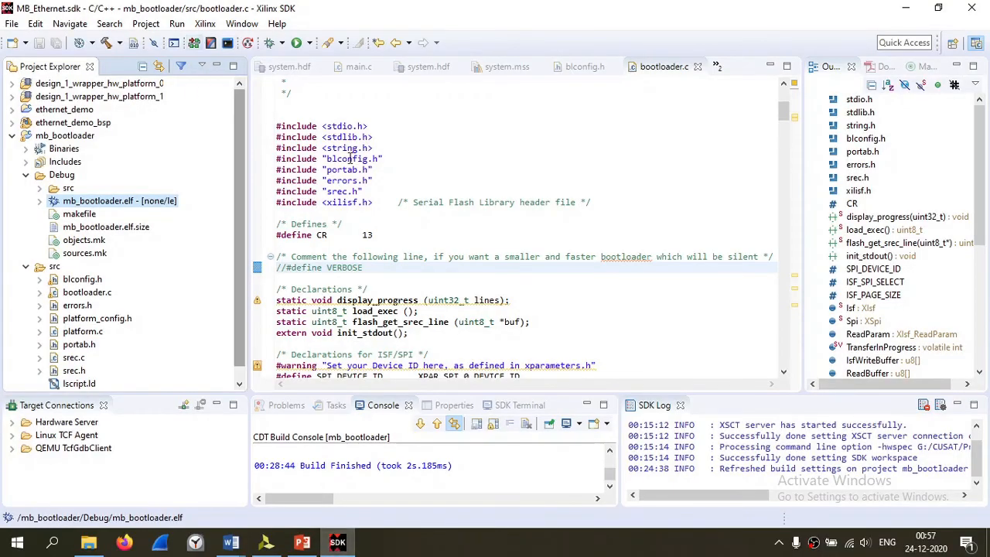
In Xilinx SDK, start Program Flash and load ethernet_demo.elf from the ethernet_demo Debug folder as the image file.
{"action": "left_click", "coordinate": [205, 26]}
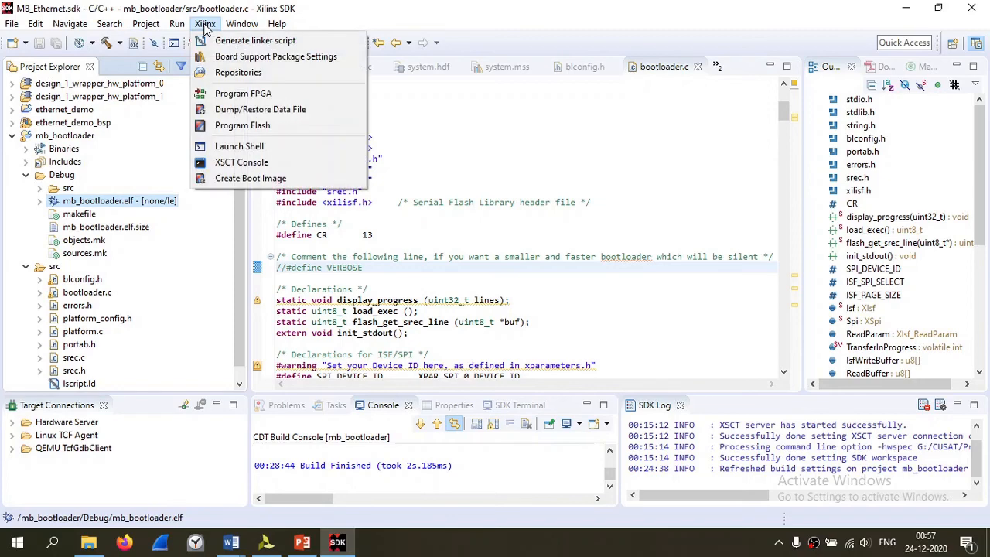
{"action": "left_click", "coordinate": [246, 130]}
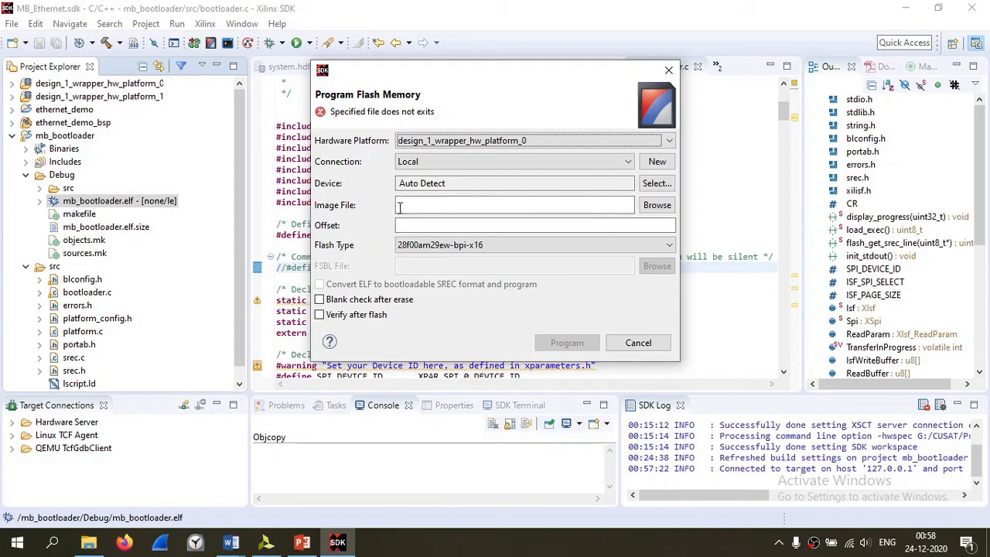
{"action": "left_click", "coordinate": [656, 204]}
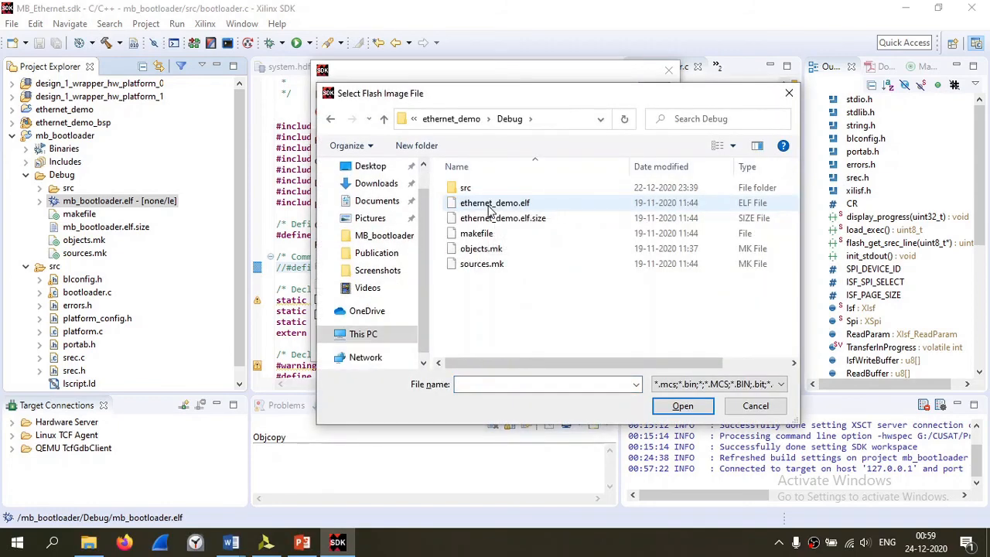
{"action": "left_click", "coordinate": [489, 205]}
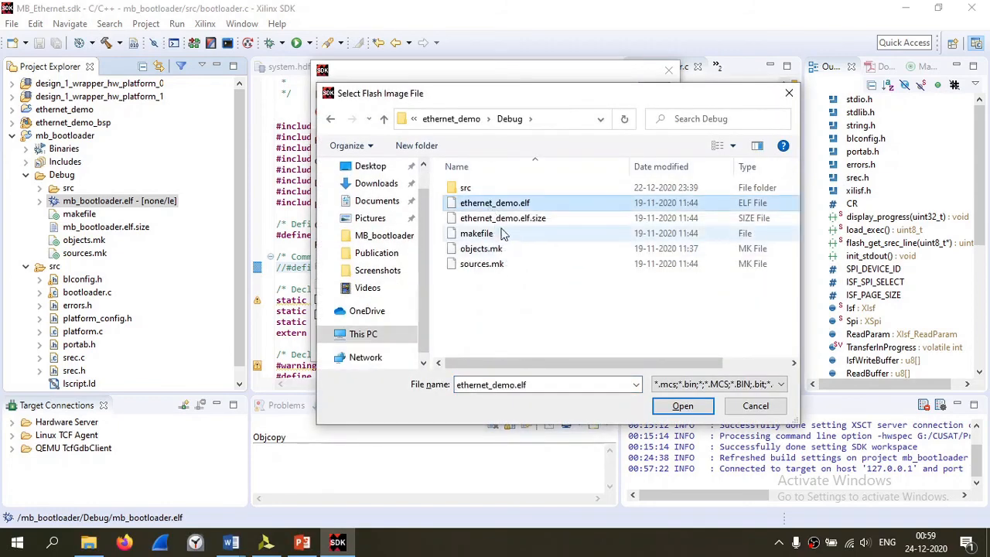
{"action": "left_click", "coordinate": [681, 407]}
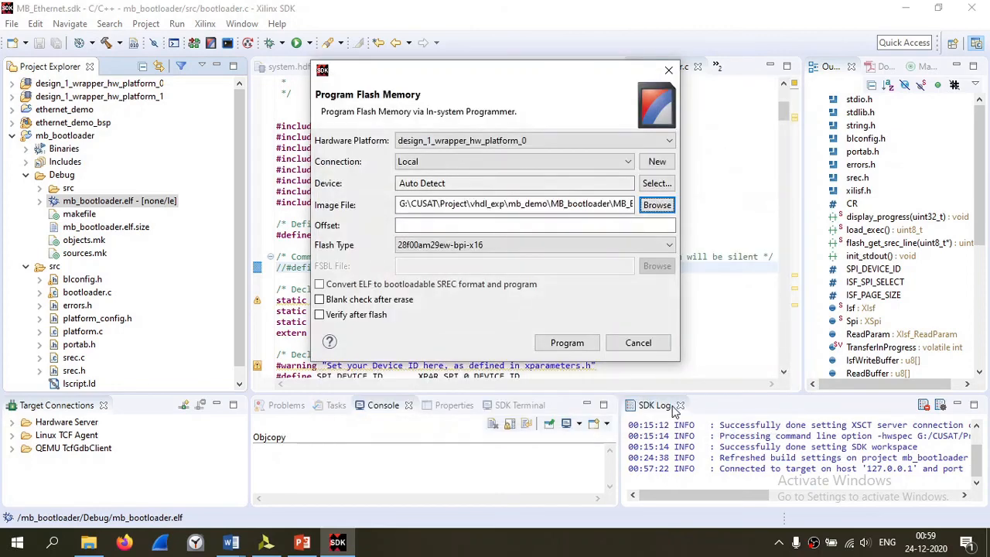
Program the flash at offset 0x01000000 with flash type mt25ql256-spi-x1_x2_x4 and ELF conversion to bootloadable SREC format enabled.
{"action": "left_click", "coordinate": [421, 225]}
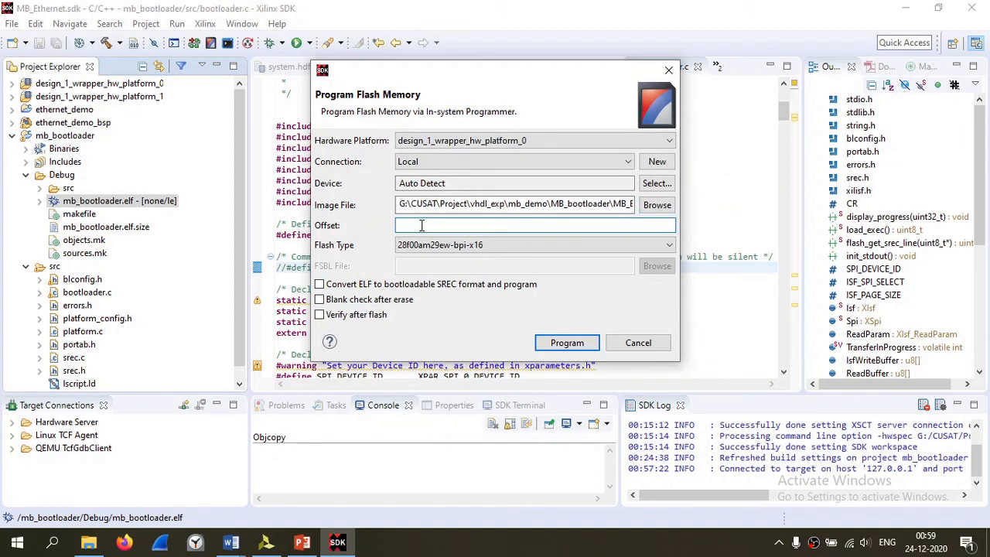
{"action": "type", "text": "0x01000000"}
{"action": "left_click", "coordinate": [458, 246]}
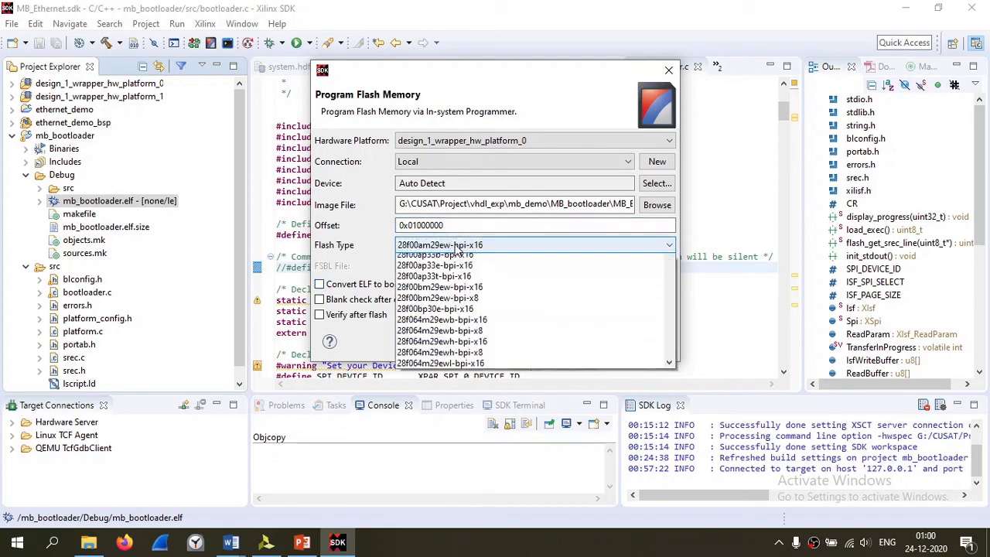
{"action": "scroll", "coordinate": [453, 302], "scroll_direction": "down", "scroll_amount": 1}
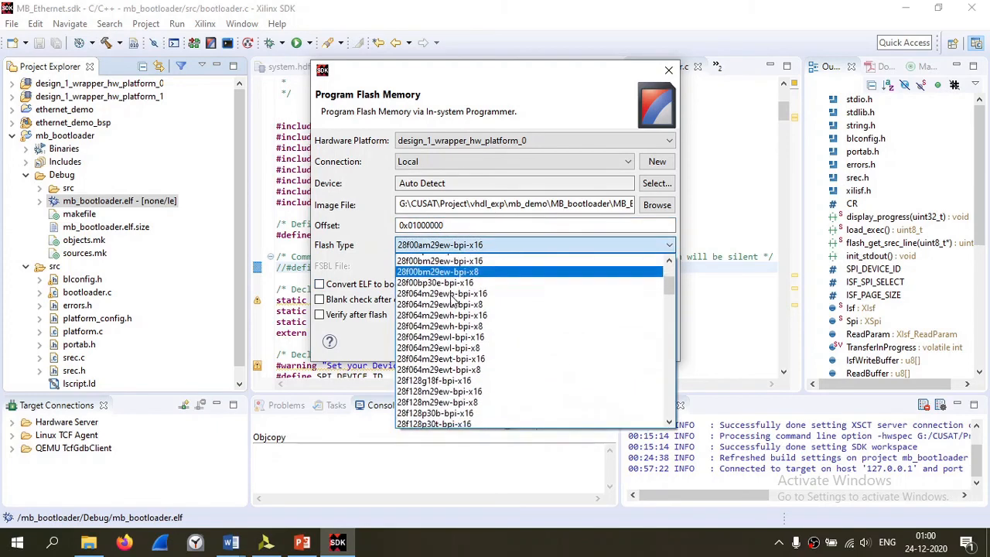
{"action": "scroll", "coordinate": [453, 300], "scroll_direction": "down", "scroll_amount": 10}
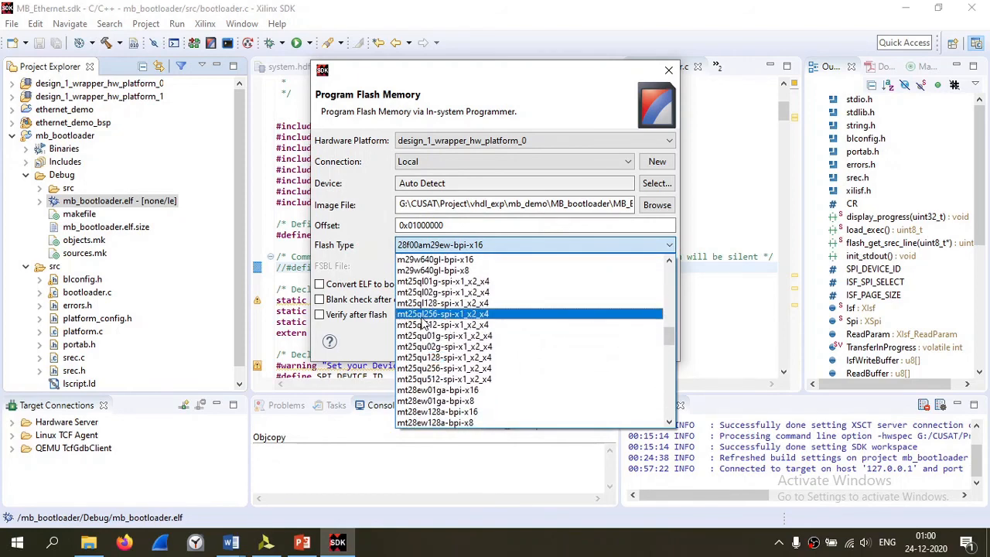
{"action": "left_click", "coordinate": [427, 316]}
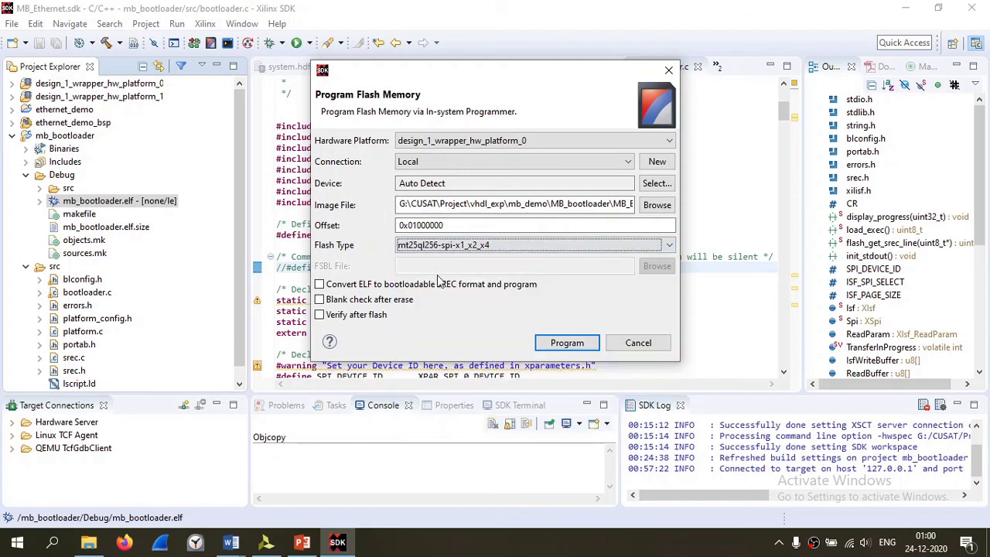
{"action": "left_click", "coordinate": [320, 285]}
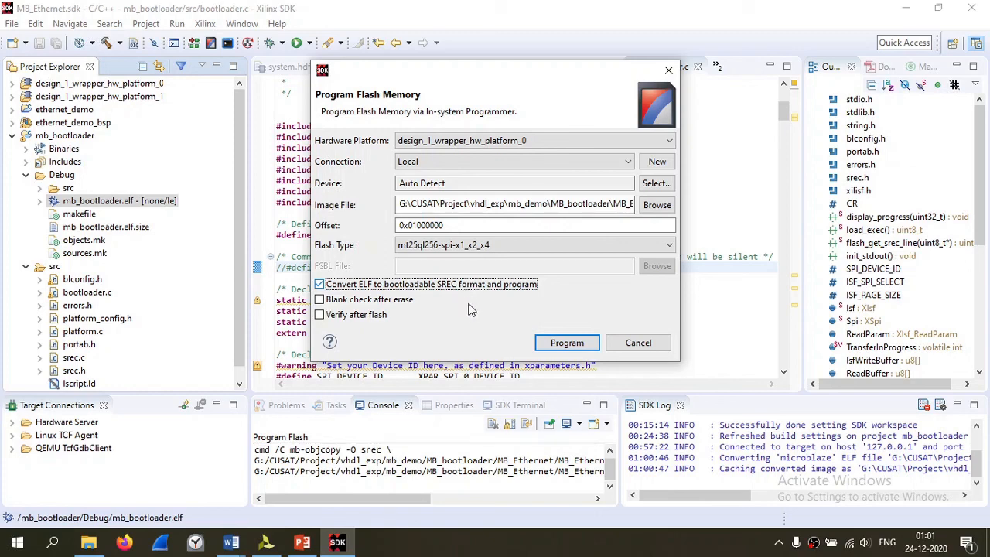
{"action": "left_click", "coordinate": [566, 343]}
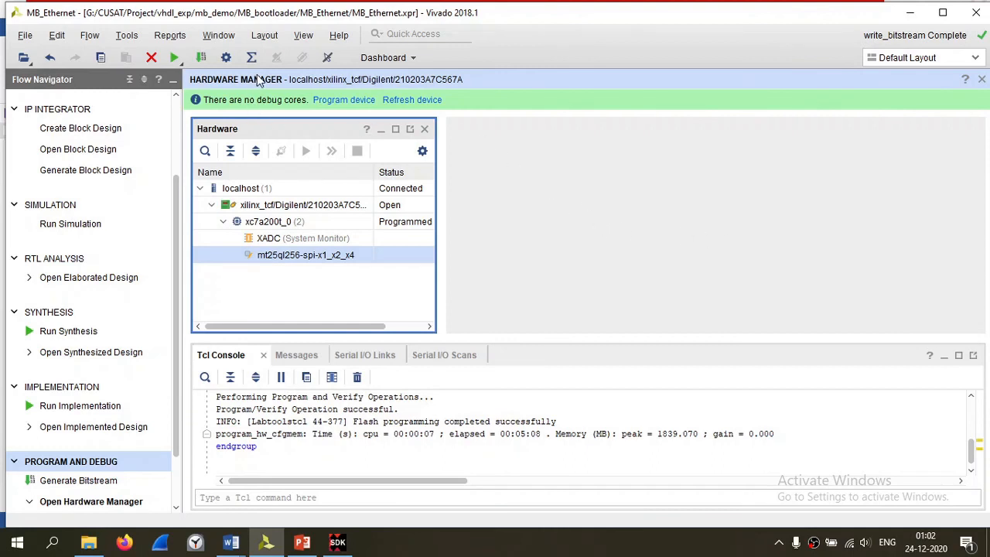
Switch to Vivado and close the Hardware Manager, confirming the closure.
{"action": "left_click", "coordinate": [982, 79]}
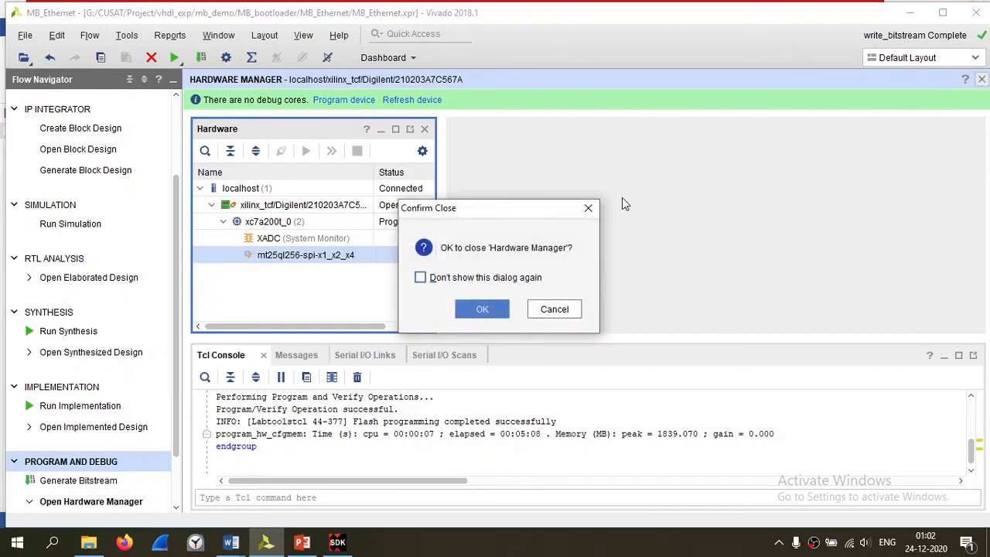
{"action": "left_click", "coordinate": [479, 307]}
{"action": "left_click", "coordinate": [479, 310]}
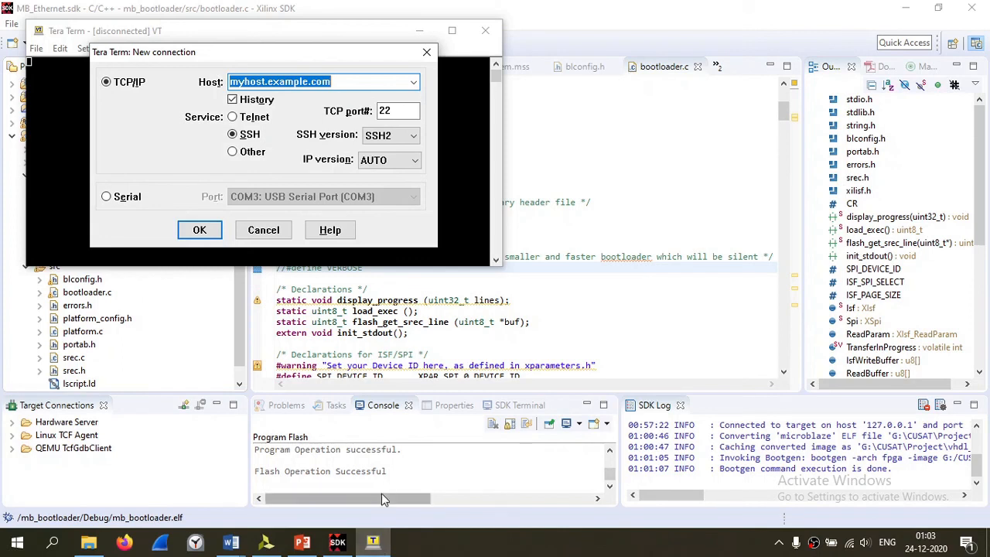
In Tera Term, open a new serial connection on COM5, the Silicon Labs CP210x USB to UART Bridge.
{"action": "left_click", "coordinate": [106, 196]}
{"action": "left_click", "coordinate": [263, 196]}
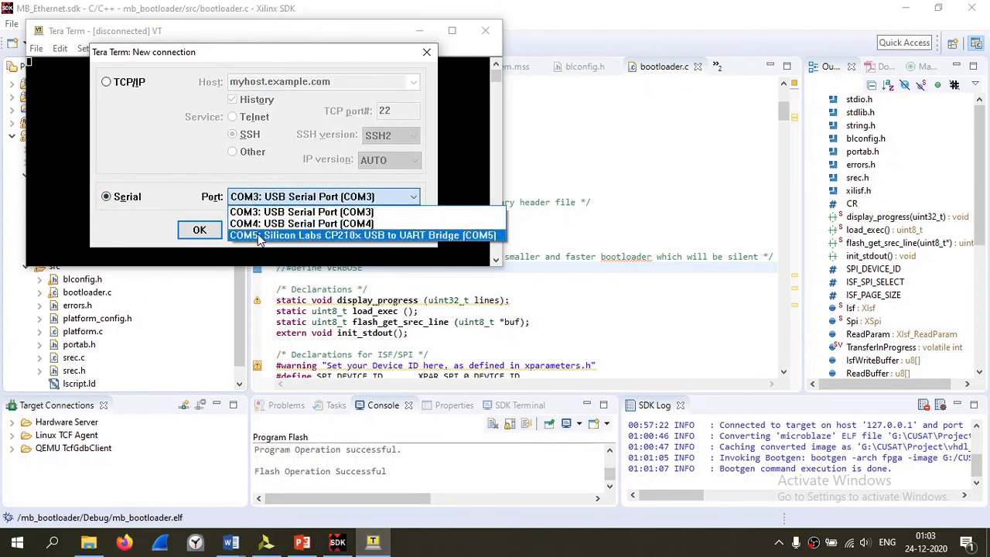
{"action": "left_click", "coordinate": [257, 234]}
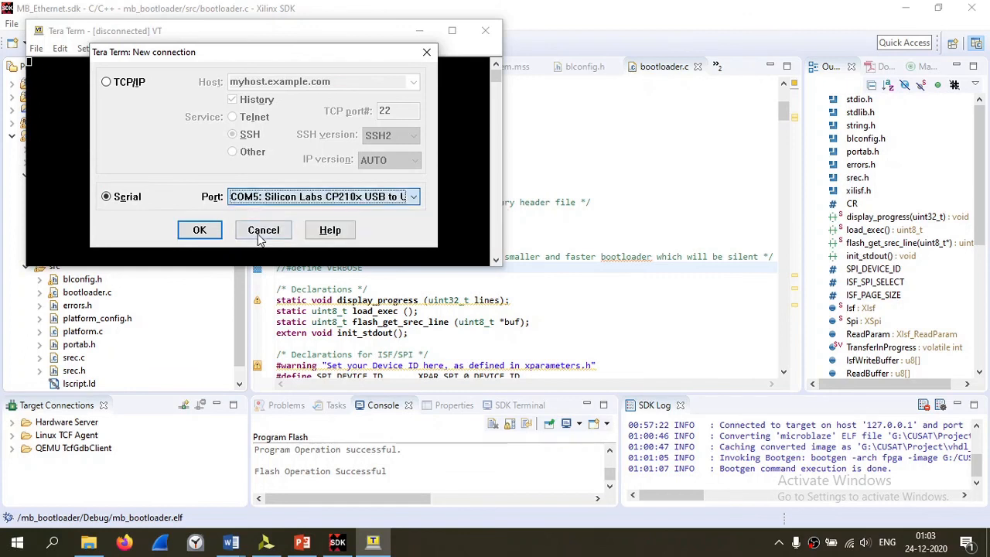
{"action": "left_click", "coordinate": [199, 235]}
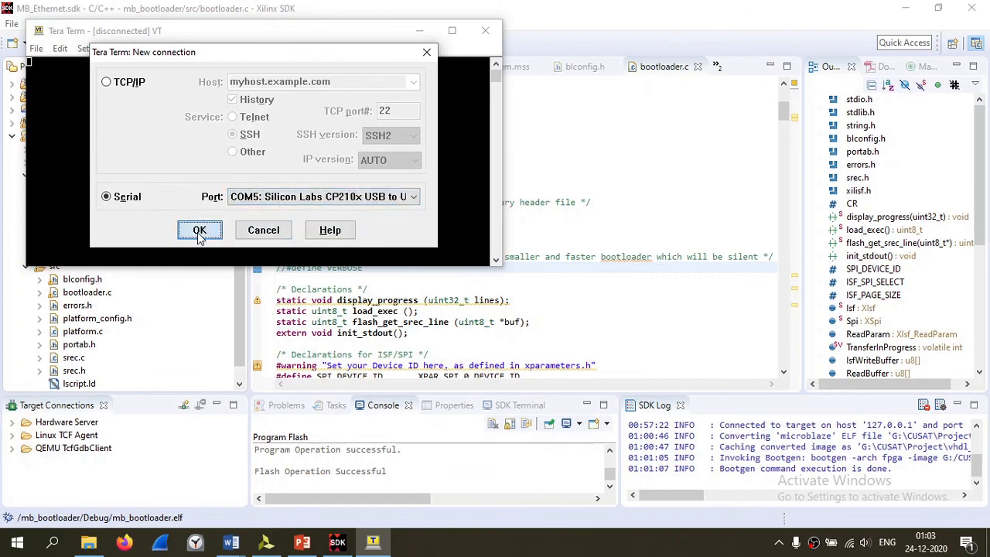